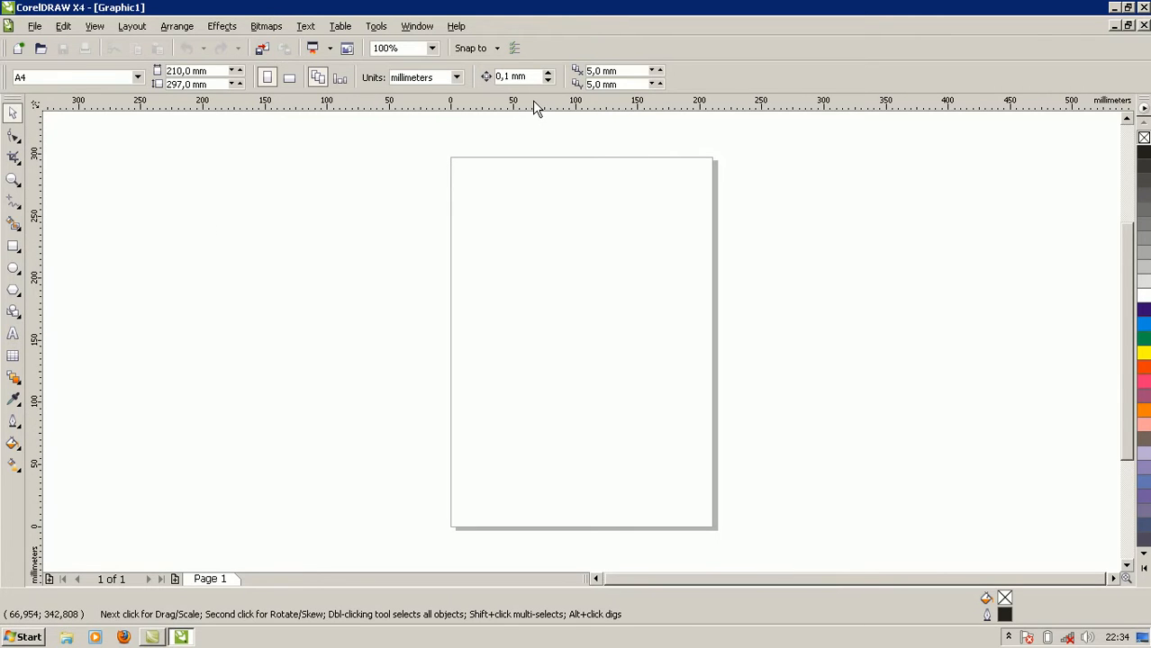
Step: Place horizontal guidelines at about 250 mm and 100 mm, and a vertical guideline at about 26 mm inside the page
left_click_drag(533, 102, 540, 223)
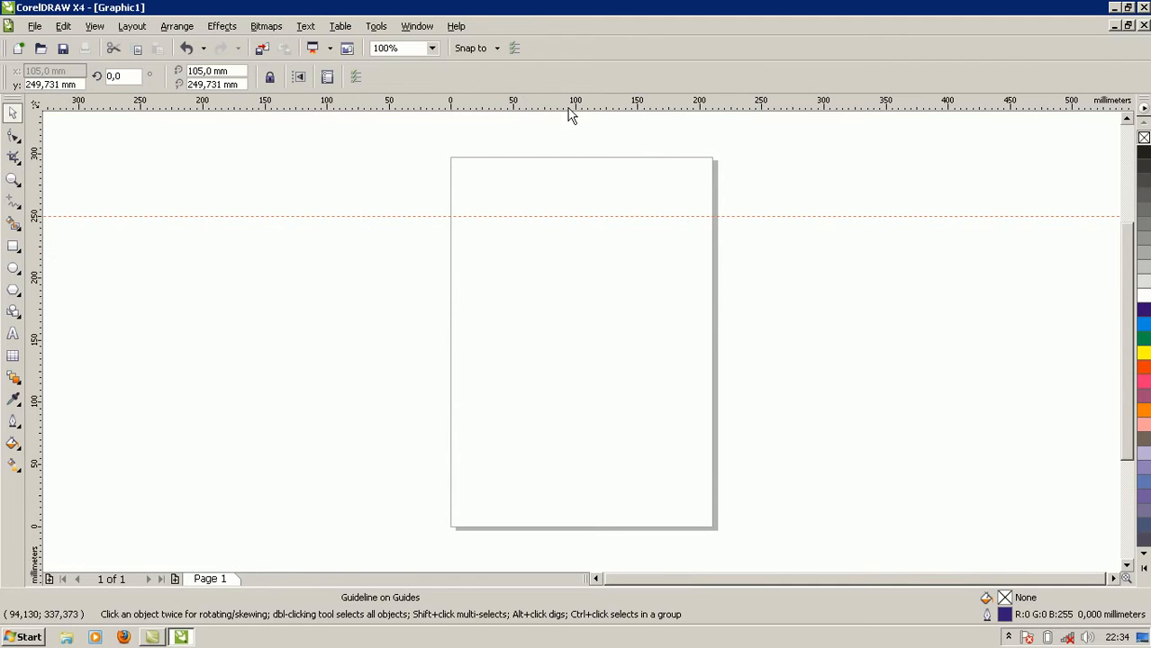
left_click_drag(566, 105, 595, 402)
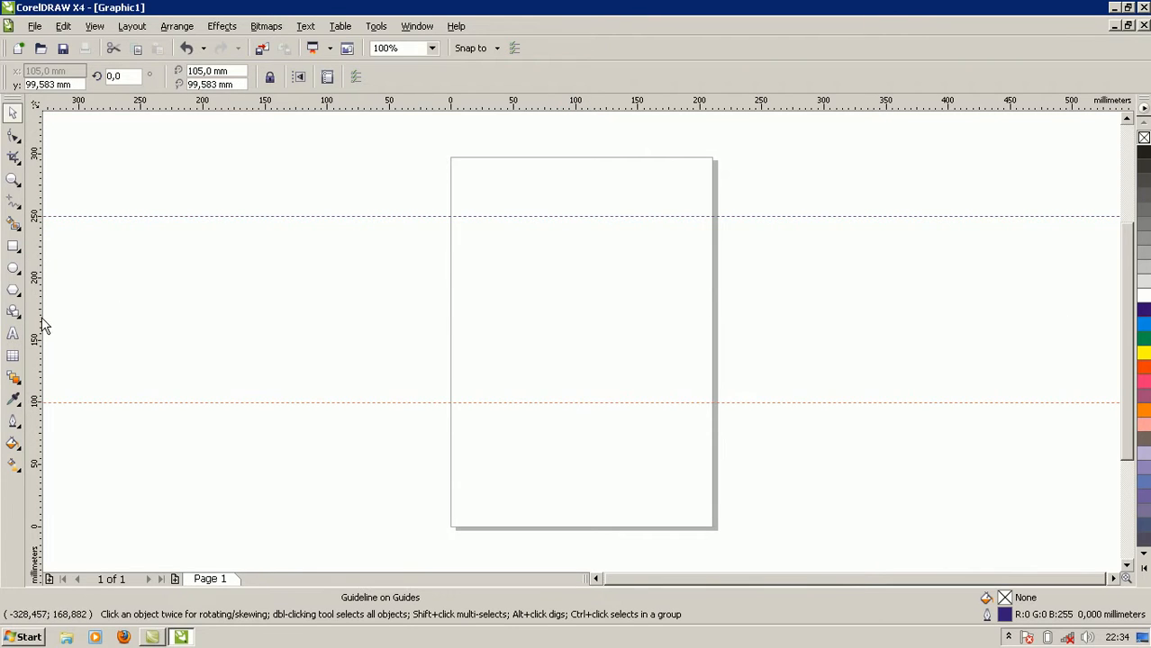
left_click_drag(45, 324, 483, 315)
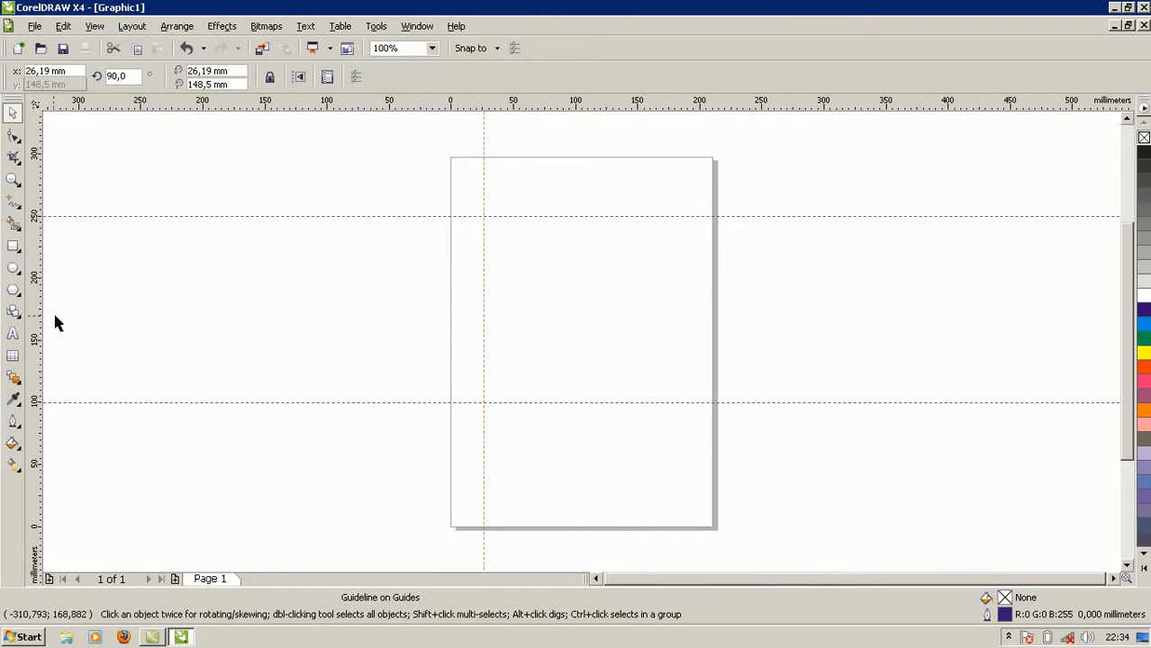
Step: Place a second vertical guideline at about 176 mm across the page, and dismiss the antivirus update notice
left_click_drag(41, 326, 670, 262)
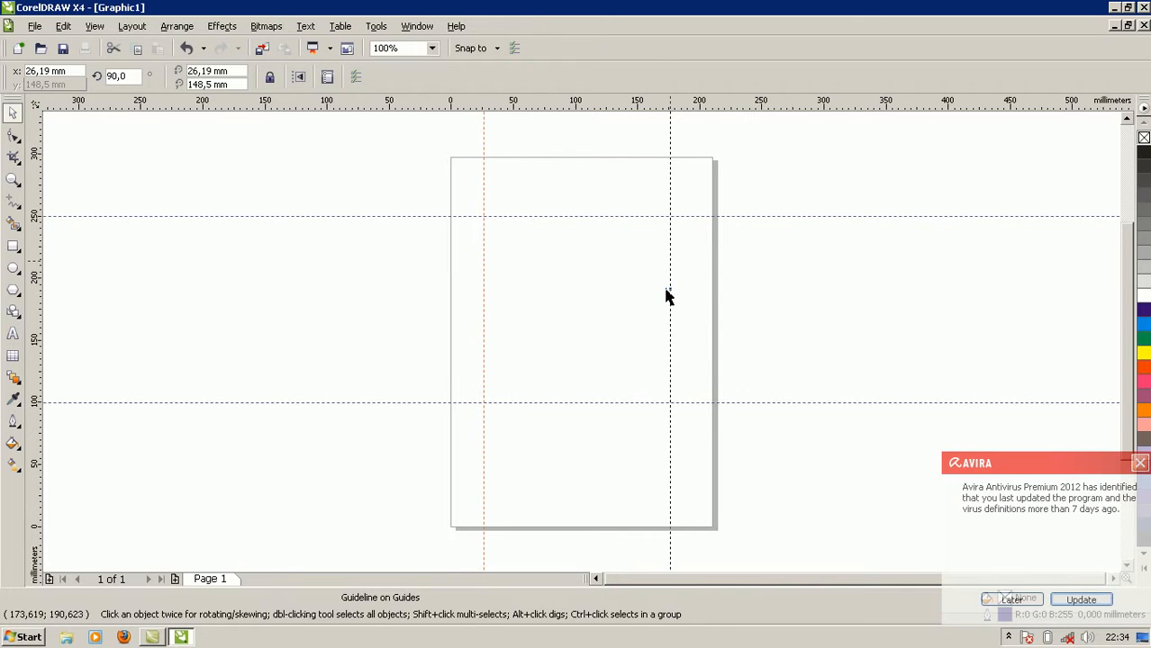
key("Delete")
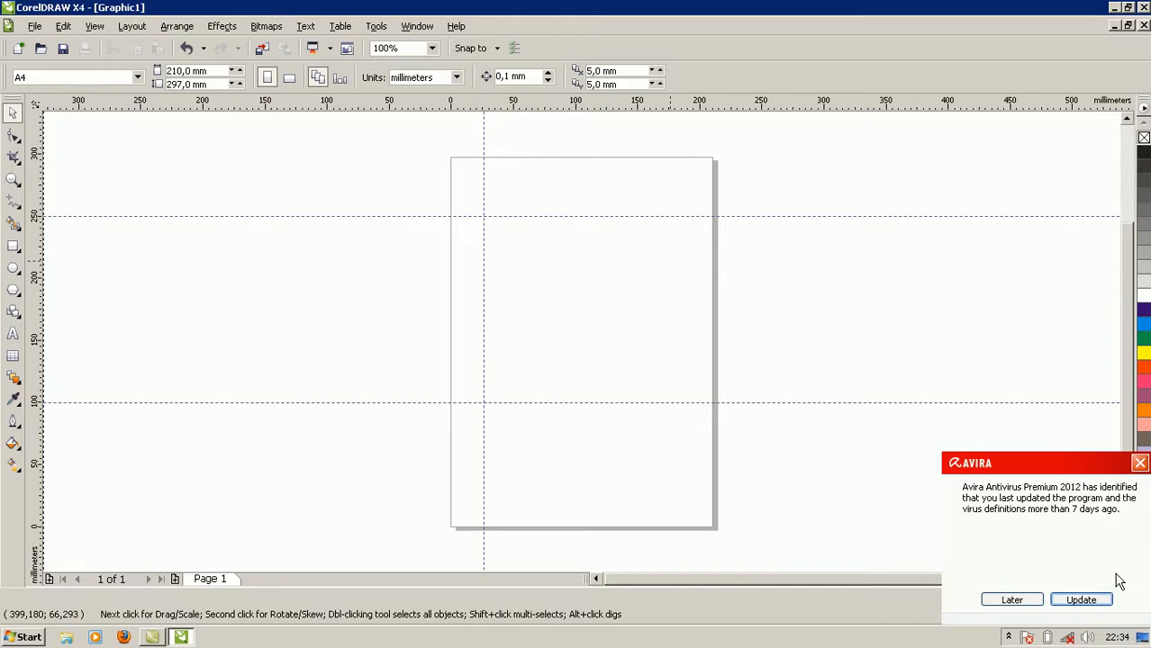
left_click(1139, 464)
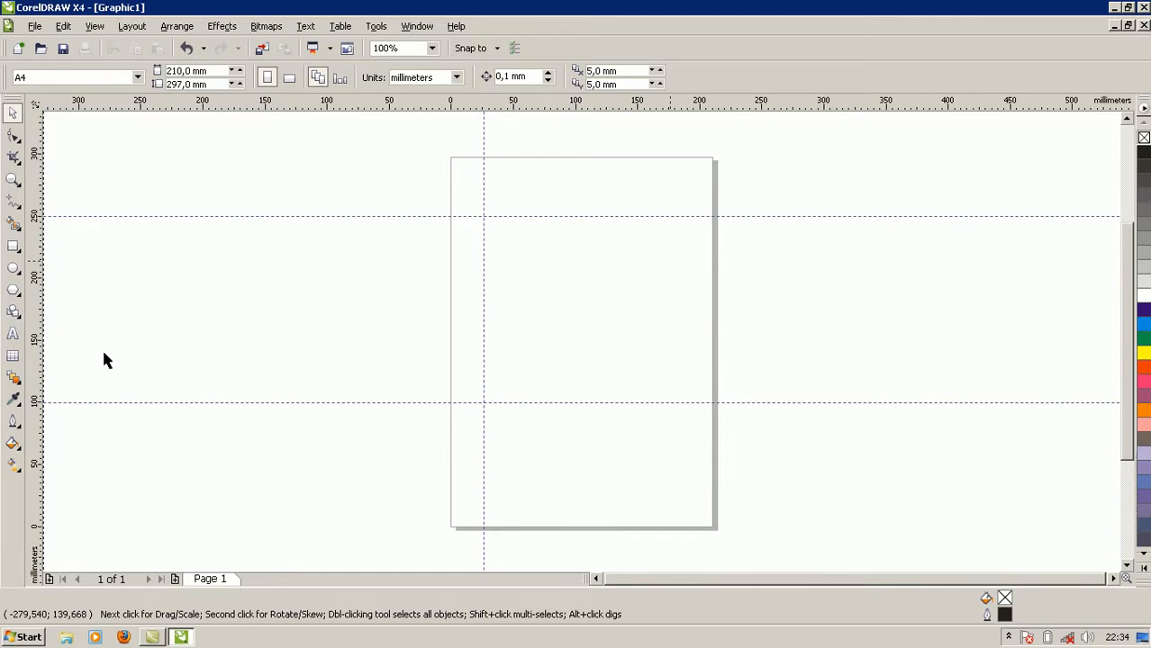
left_click_drag(49, 360, 678, 171)
left_click(660, 222)
left_click_drag(47, 386, 551, 355)
left_click_drag(38, 378, 577, 354)
key("Delete")
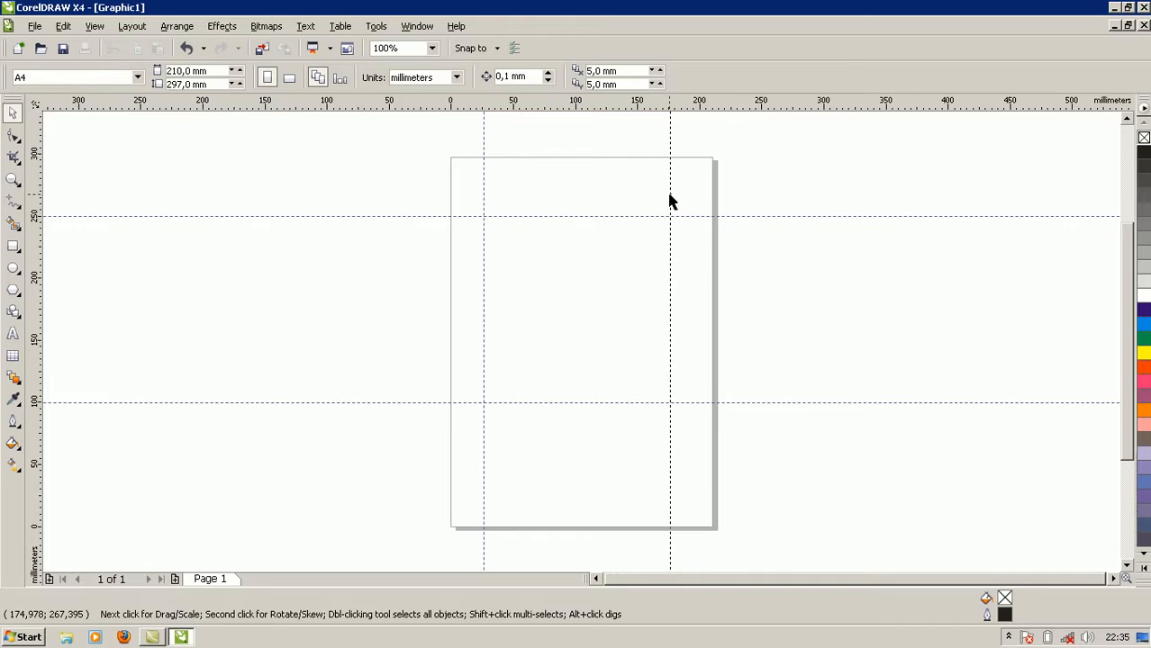
left_click(680, 291)
left_click(618, 345)
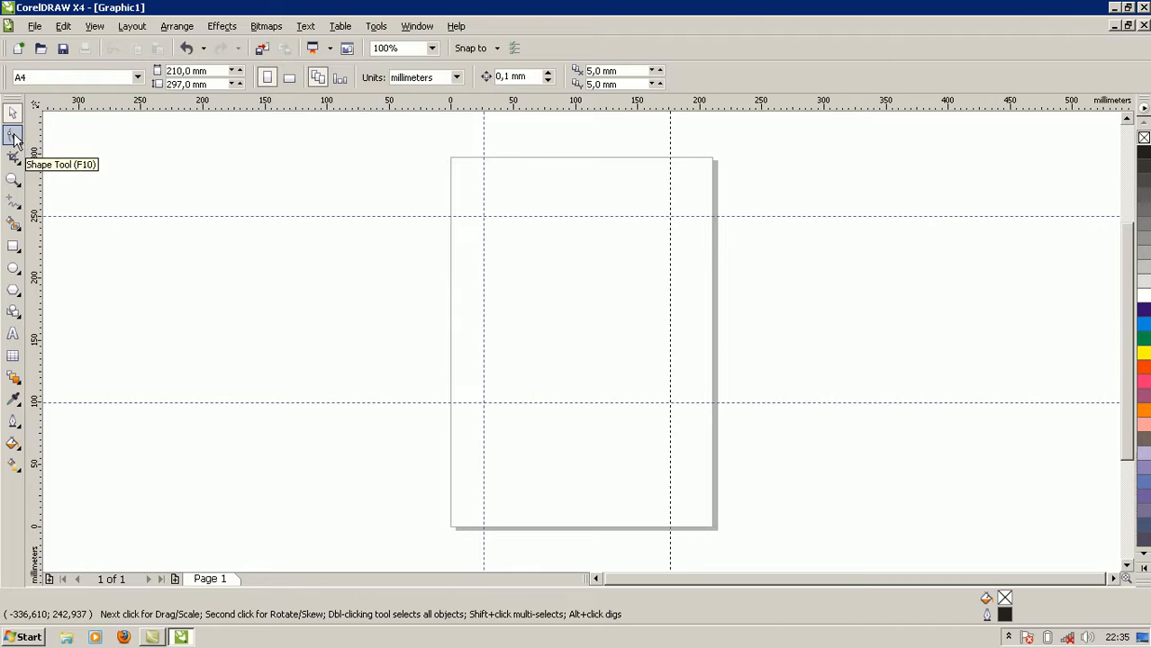
Step: Draw a closed square about 150 × 150 mm through the four guideline intersections with the Bezier tool and fill it with 40% Black
left_click(16, 212)
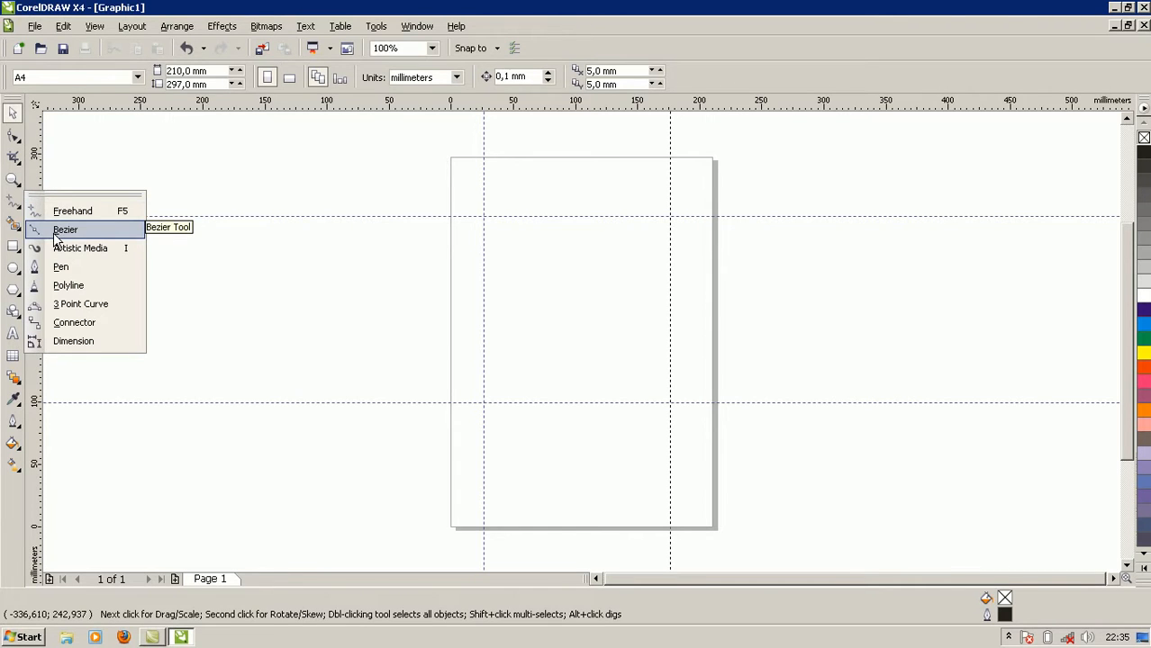
left_click(57, 231)
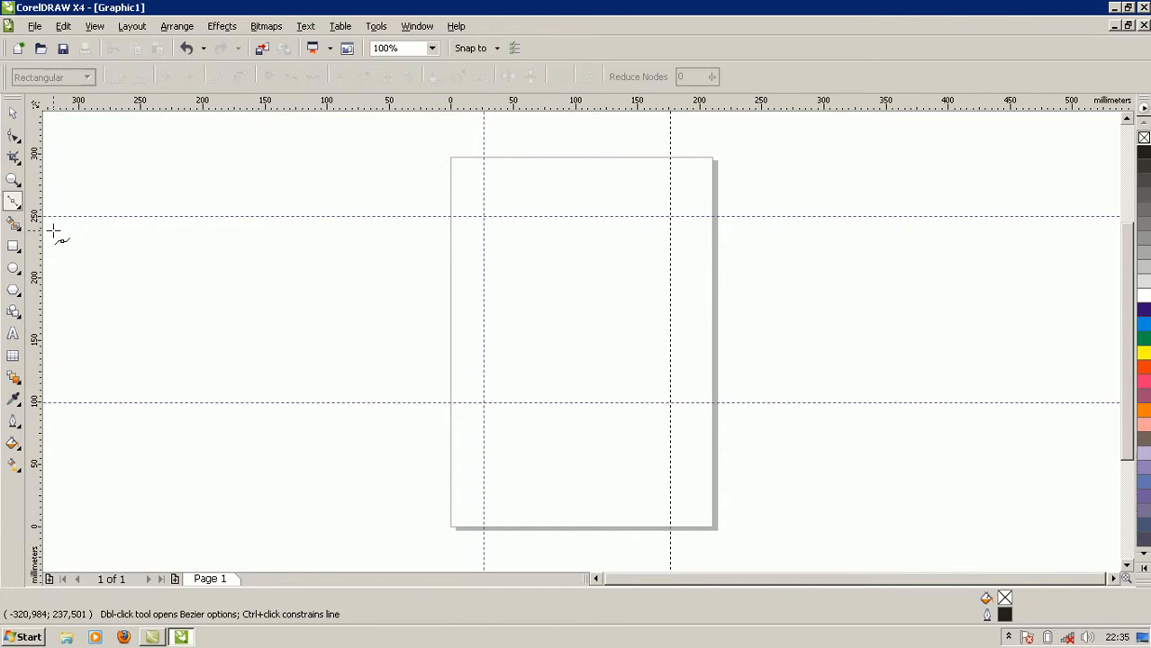
left_click(483, 216)
left_click(483, 403)
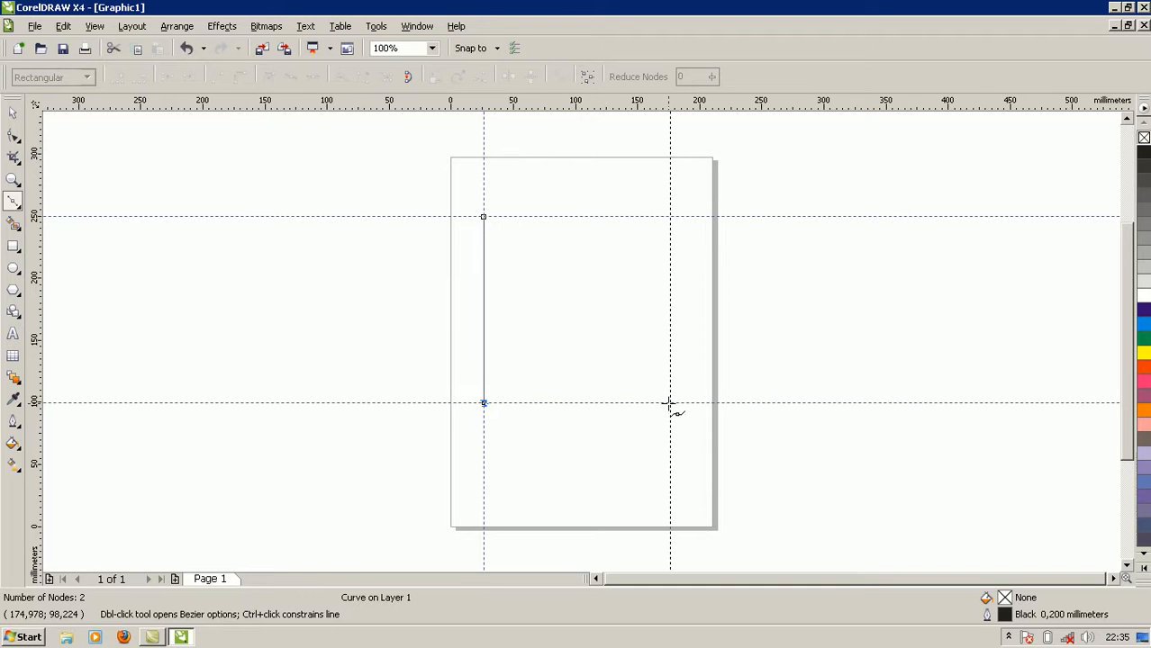
left_click(670, 403)
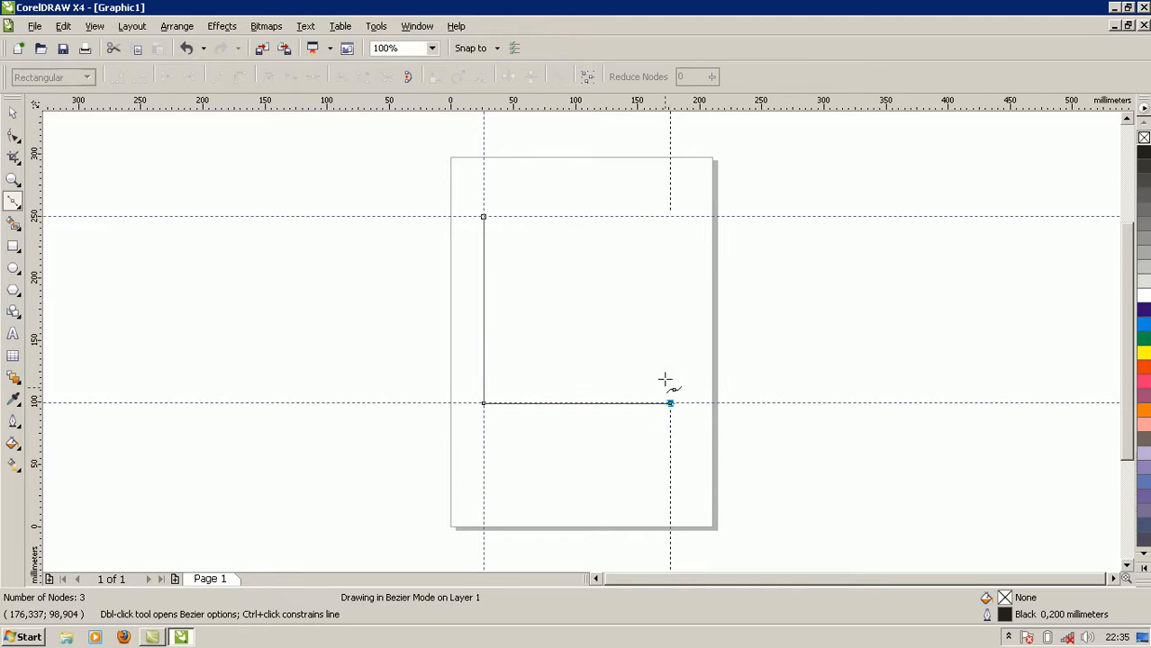
left_click(670, 217)
left_click(484, 217)
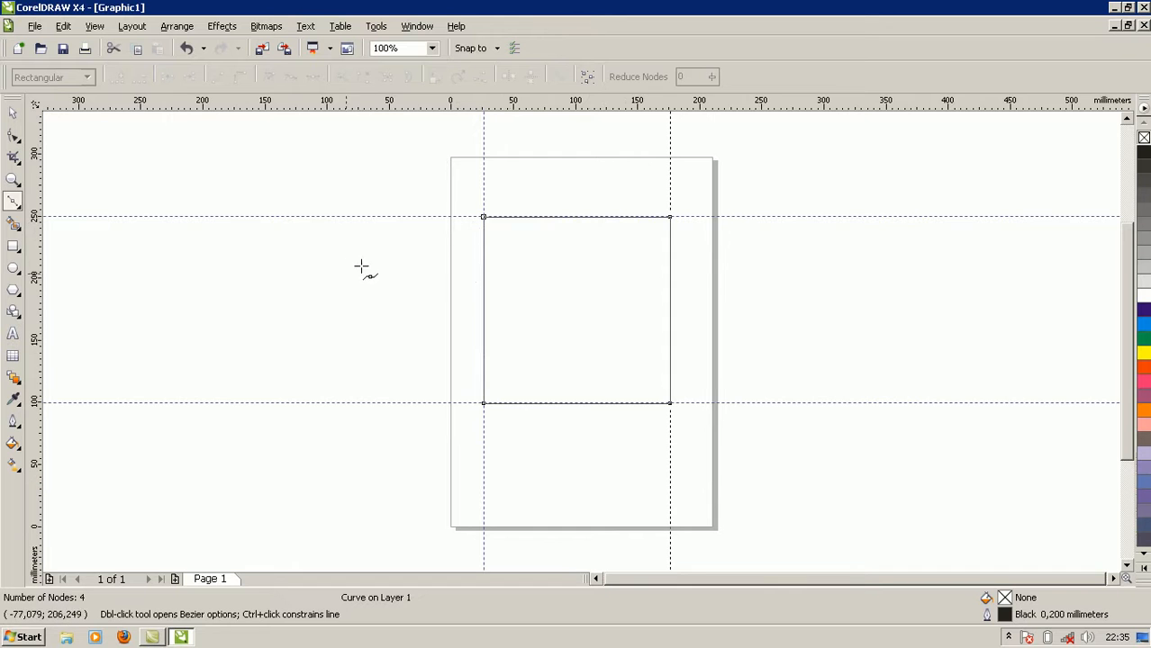
left_click(1144, 240)
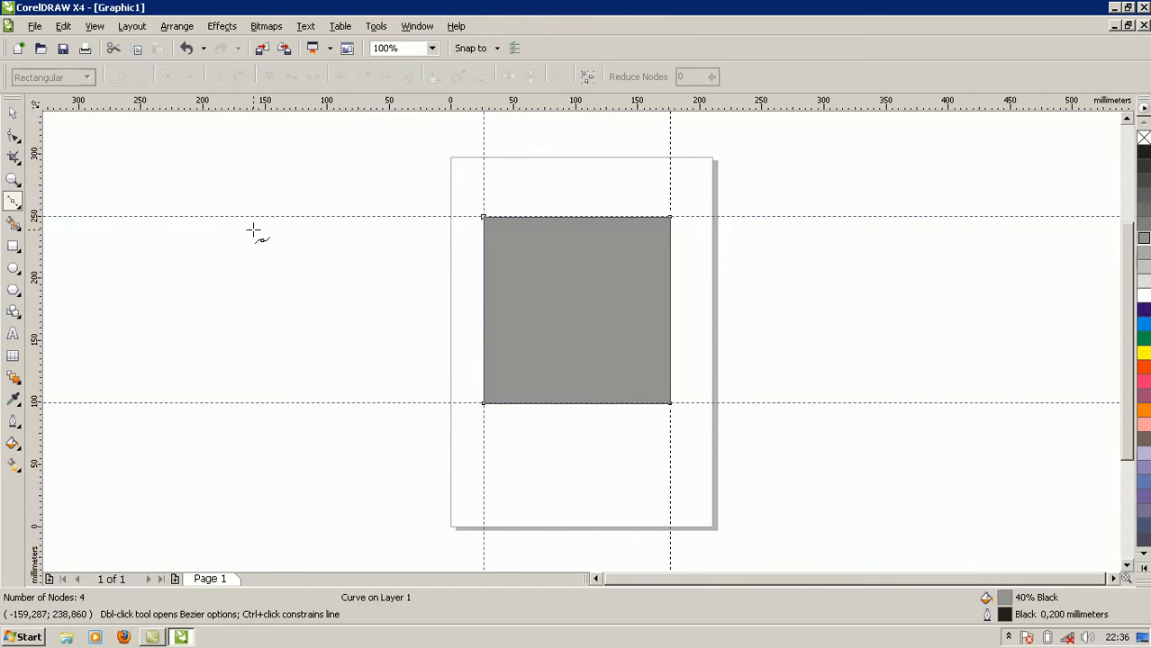
Step: Place a duplicate of the grey square outside the page on its left, centred at about x -242 mm, y 94 mm
left_click(13, 112)
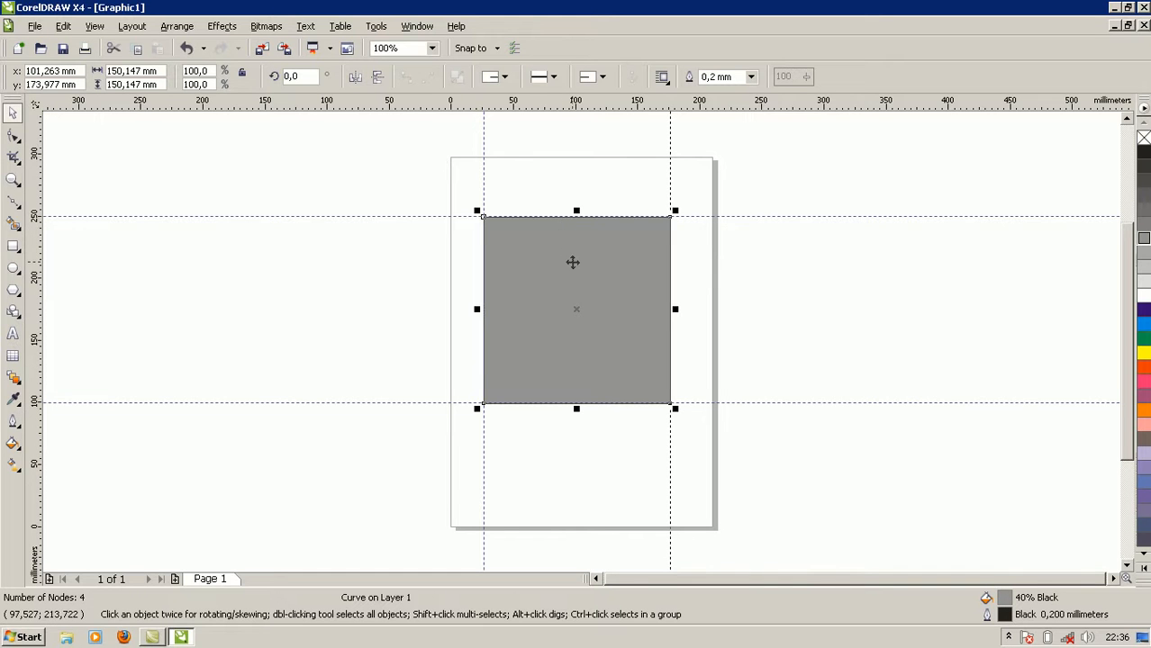
left_click_drag(570, 254, 137, 359)
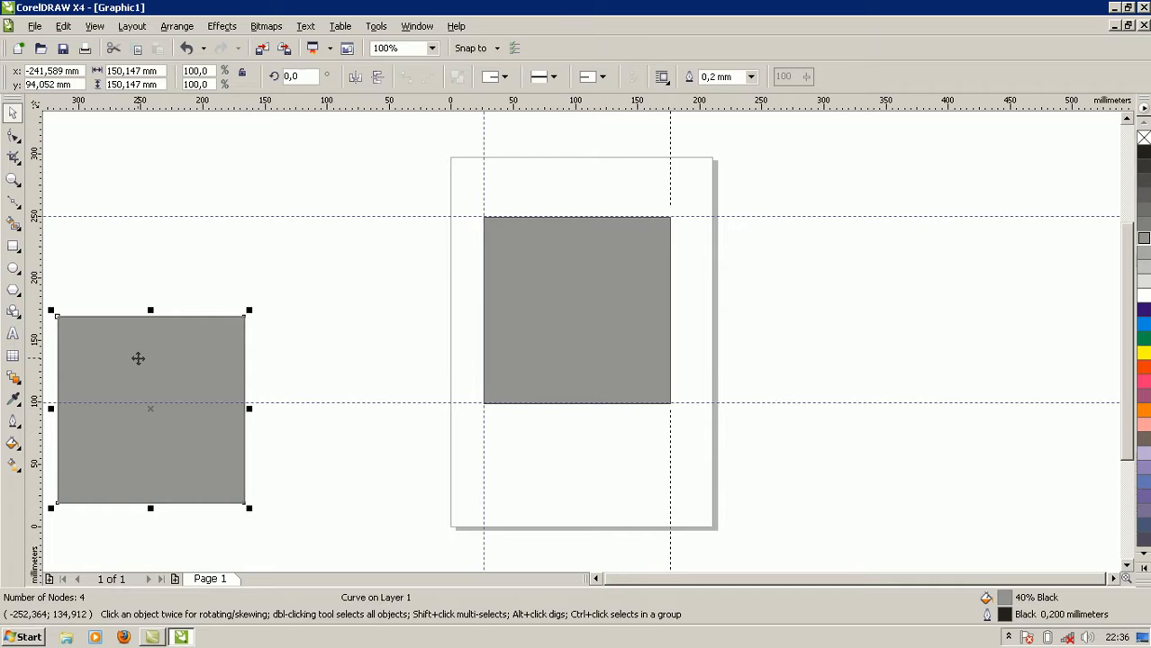
left_click(368, 311)
Step: Stretch the original square on the page downward to a height of about 181 mm, keeping its upper edge and width
left_click(624, 282)
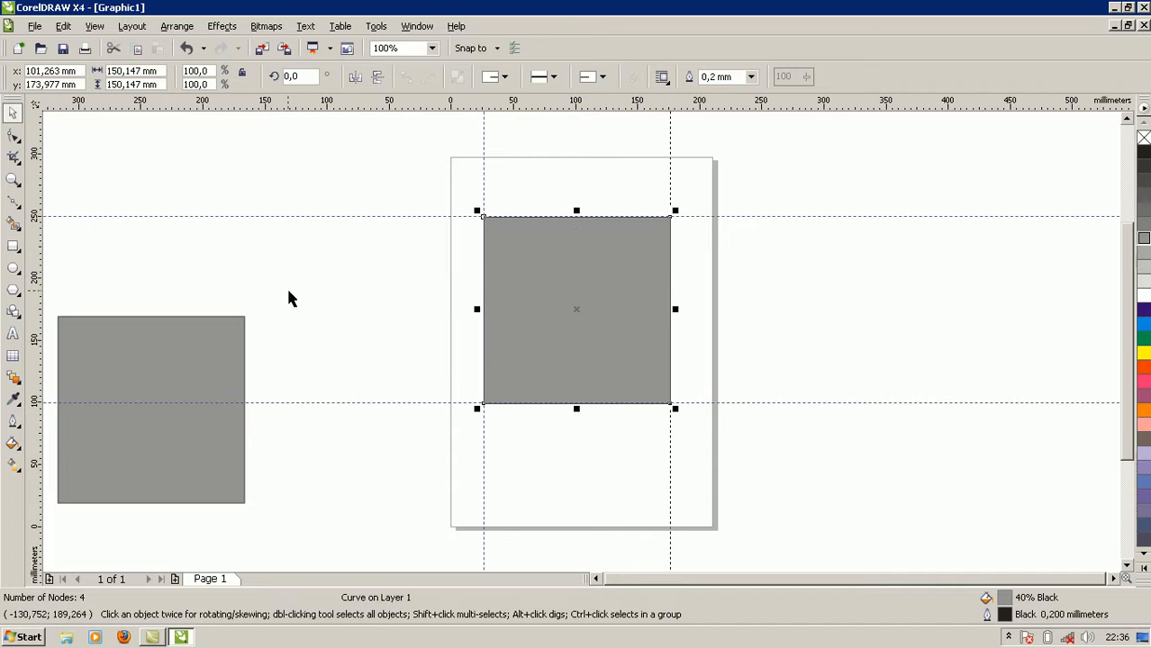
left_click(12, 137)
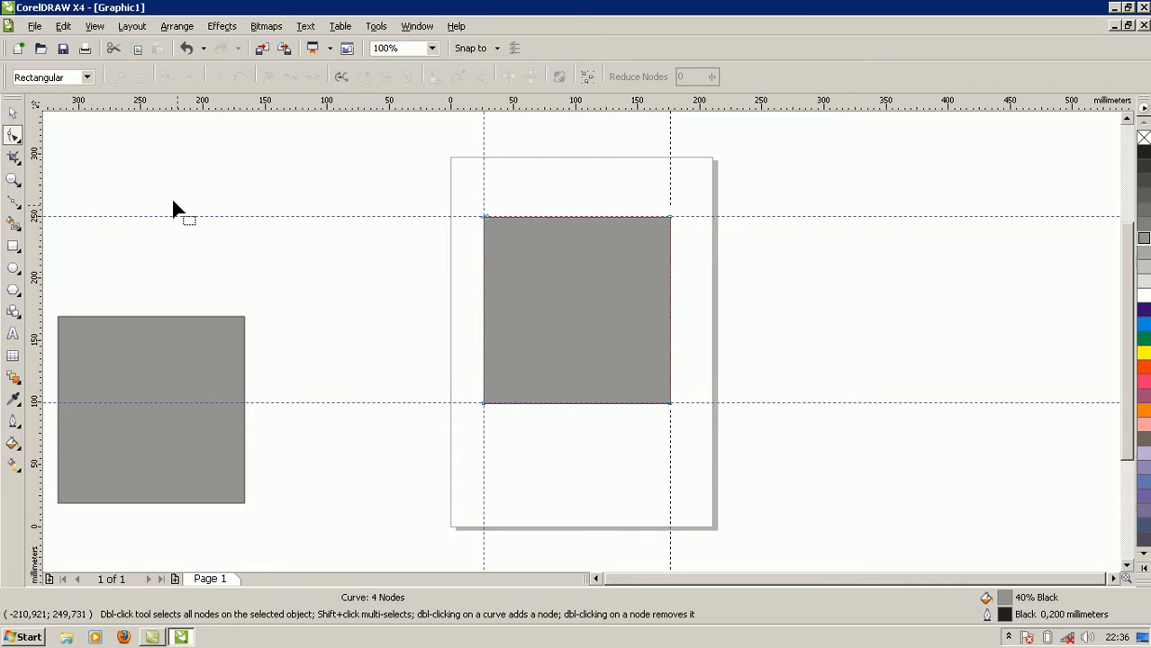
left_click(13, 113)
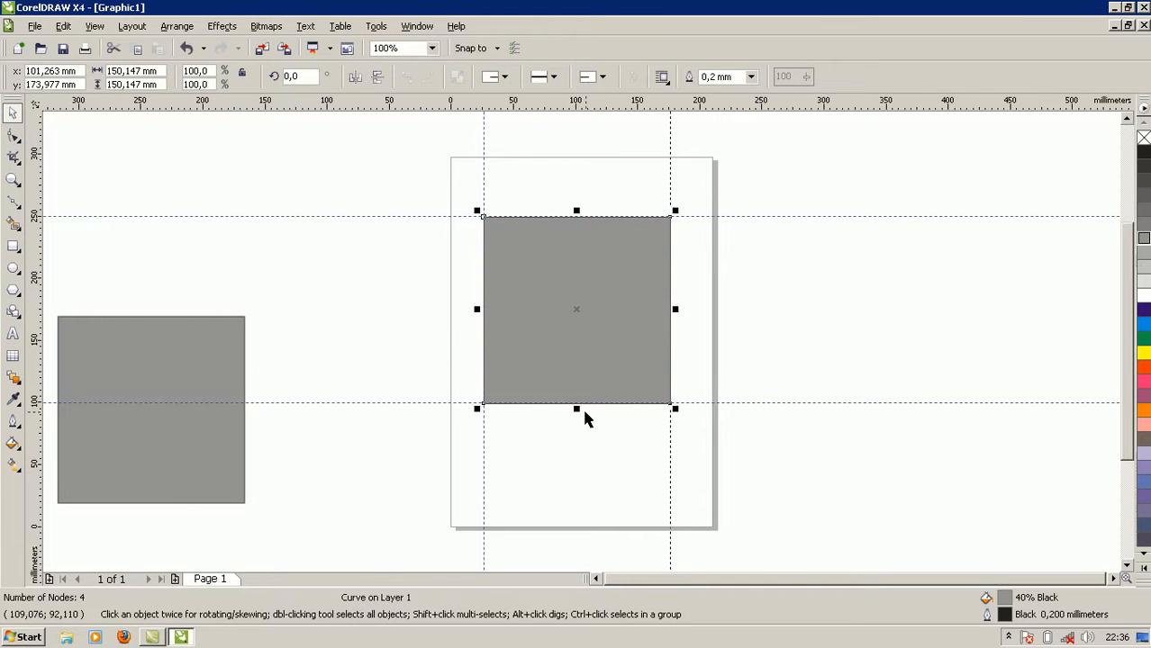
left_click_drag(576, 408, 583, 448)
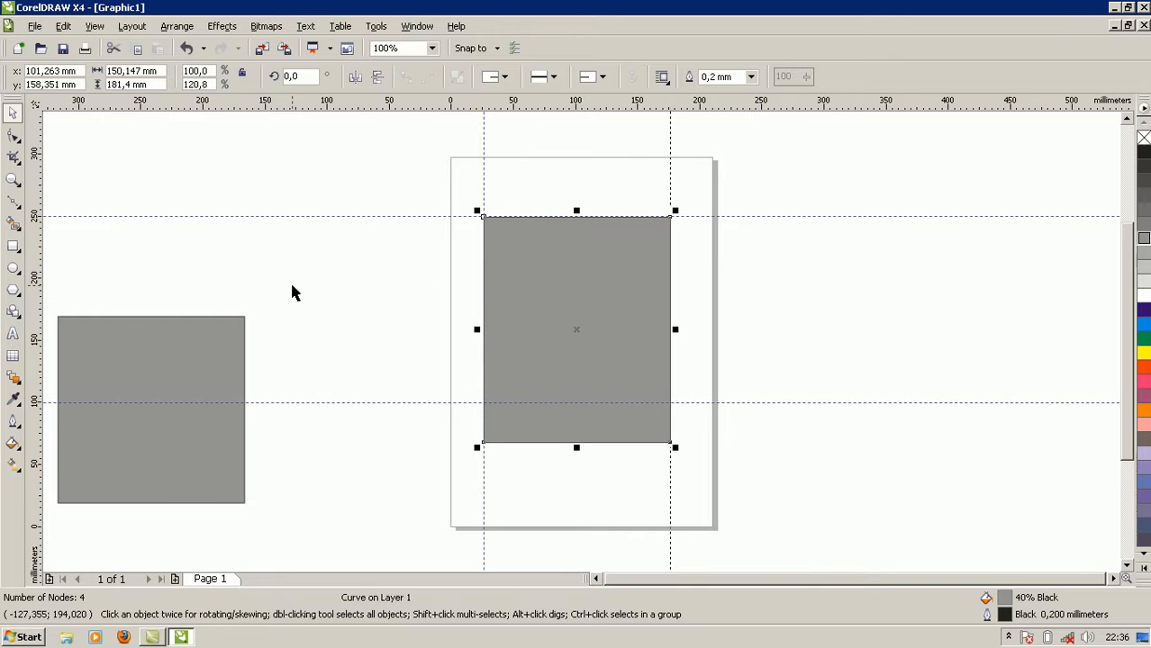
Step: Convert the rectangle's lower edge to a curve with the Shape tool and bow it slightly outward
left_click(13, 135)
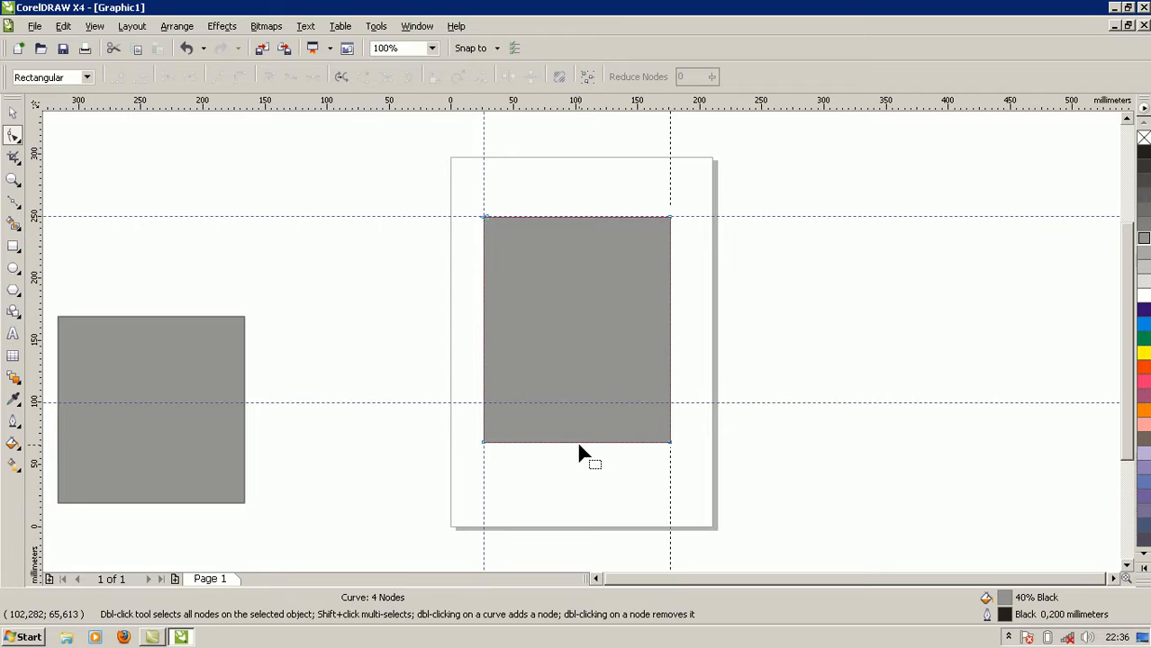
left_click(579, 443)
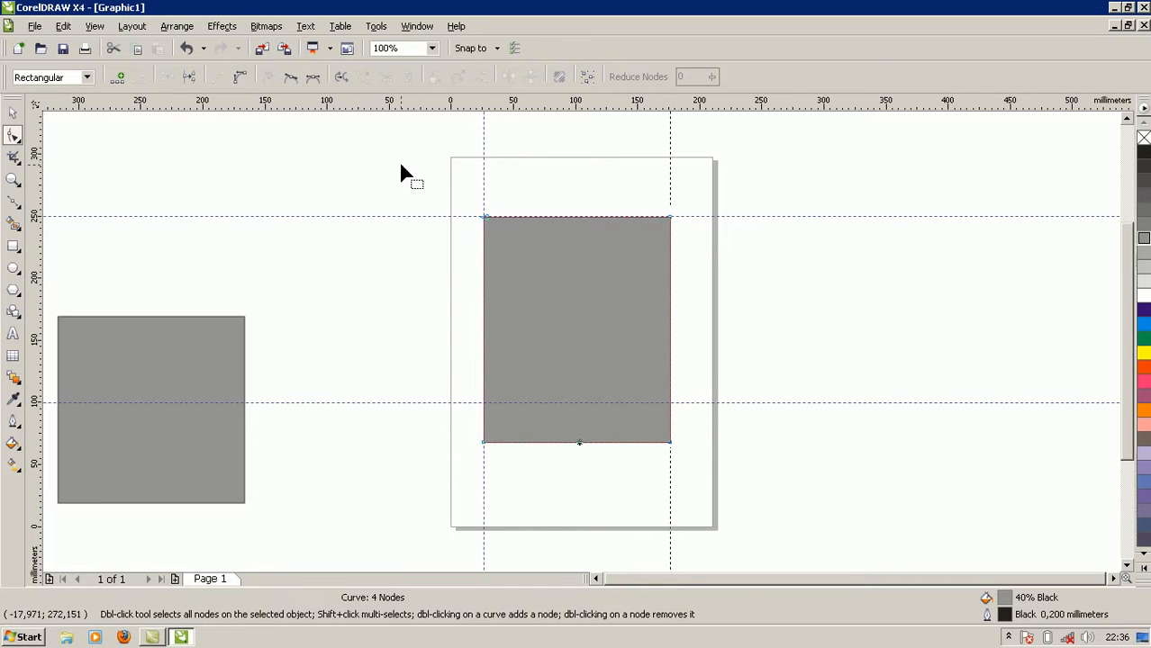
left_click(238, 79)
left_click_drag(578, 442, 580, 457)
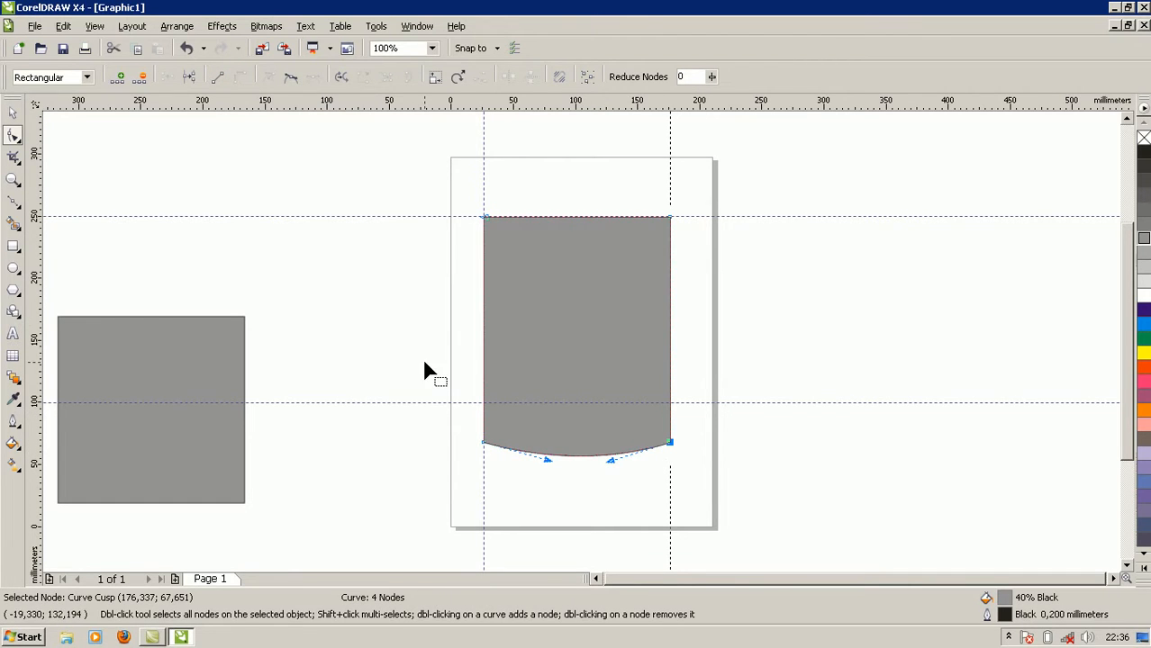
Step: Convert the shape's upper edge to a curve and bow it upward into a shallow arch
left_click(577, 218)
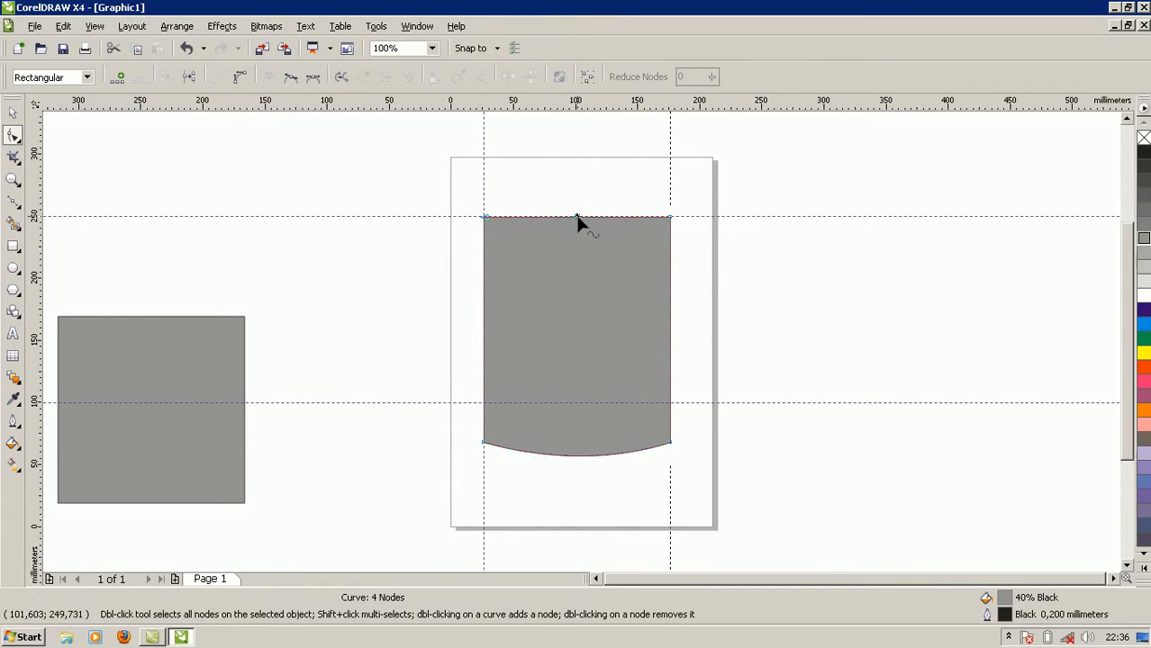
left_click(239, 77)
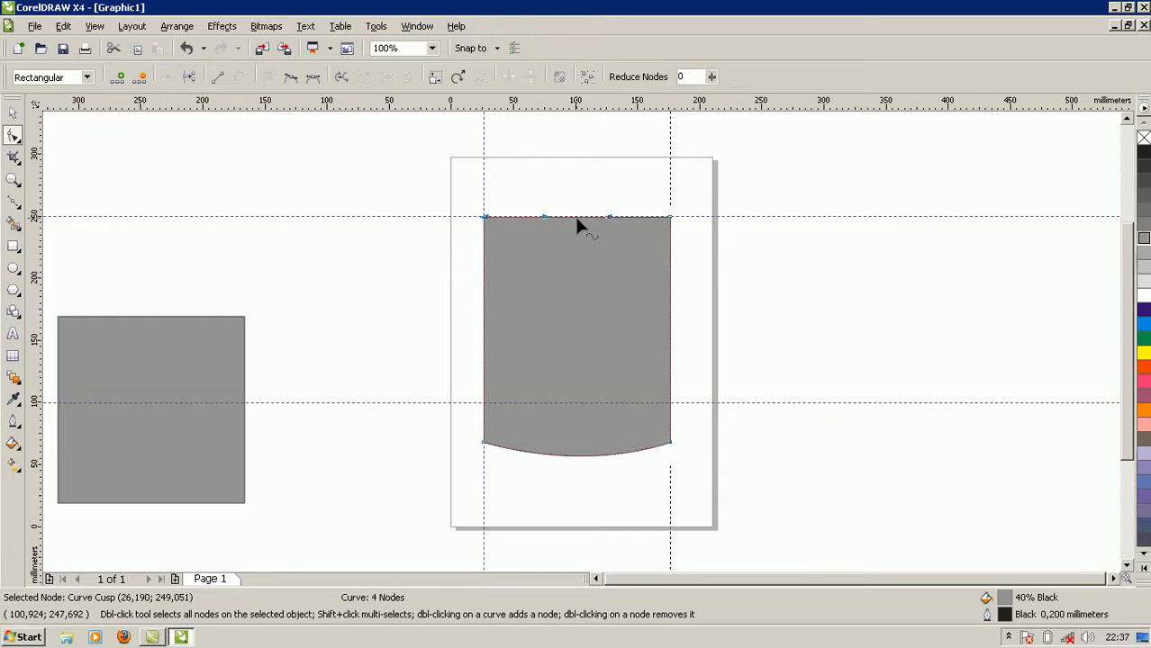
left_click_drag(577, 217, 560, 196)
left_click(589, 243)
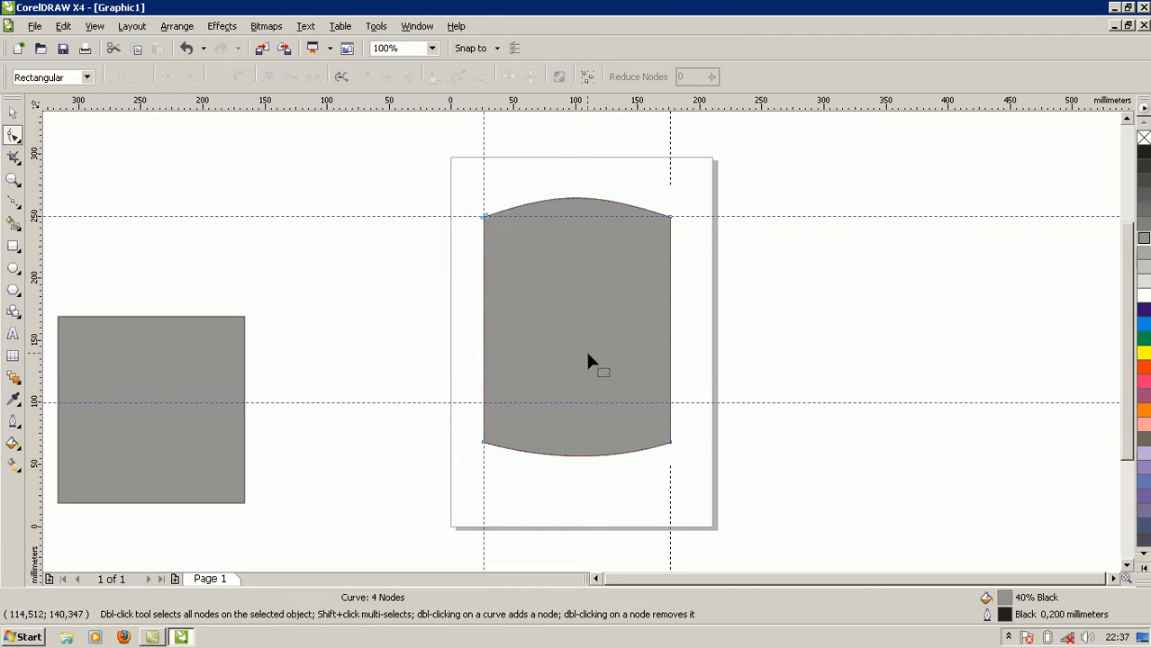
Step: Convert the shape's left edge to a curve and bend its middle slightly inward
left_click(483, 401)
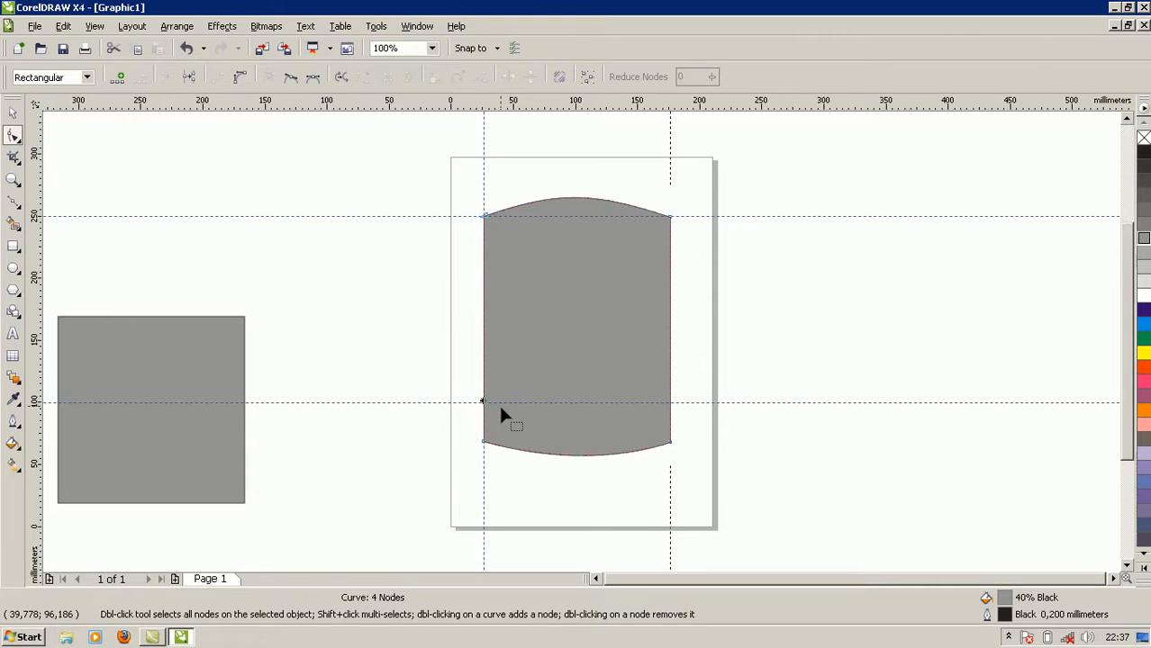
left_click(240, 79)
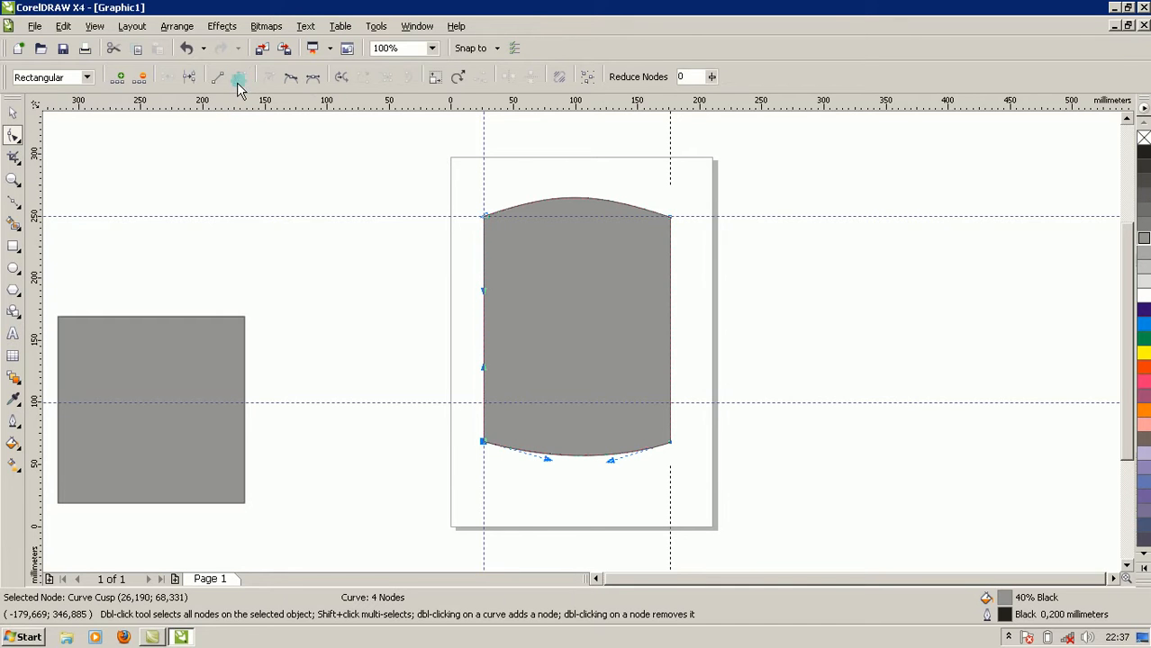
left_click_drag(483, 340, 492, 343)
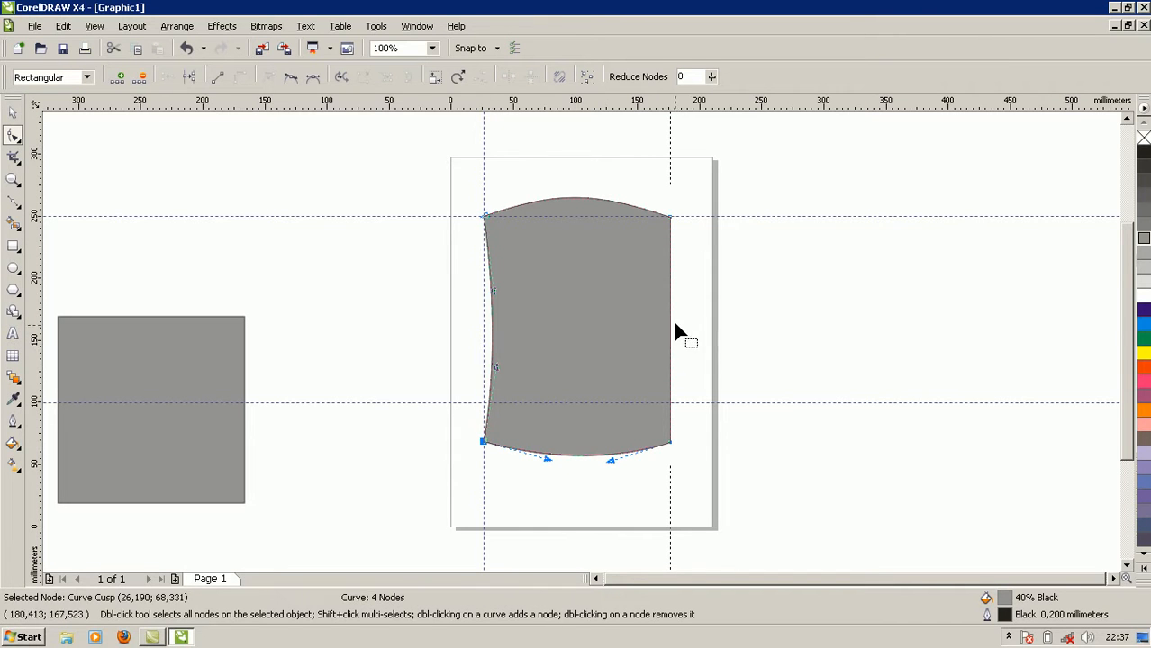
Step: Convert the shape's right edge to a curve and bend it slightly inward to mirror the left edge
left_click(671, 401)
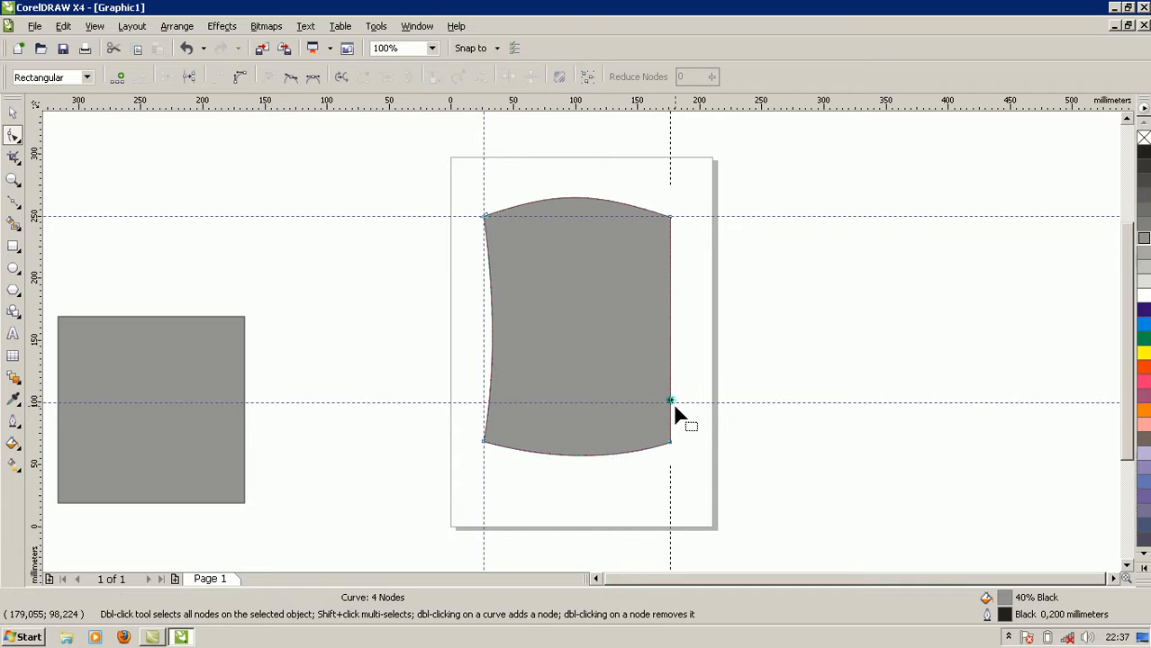
left_click(240, 80)
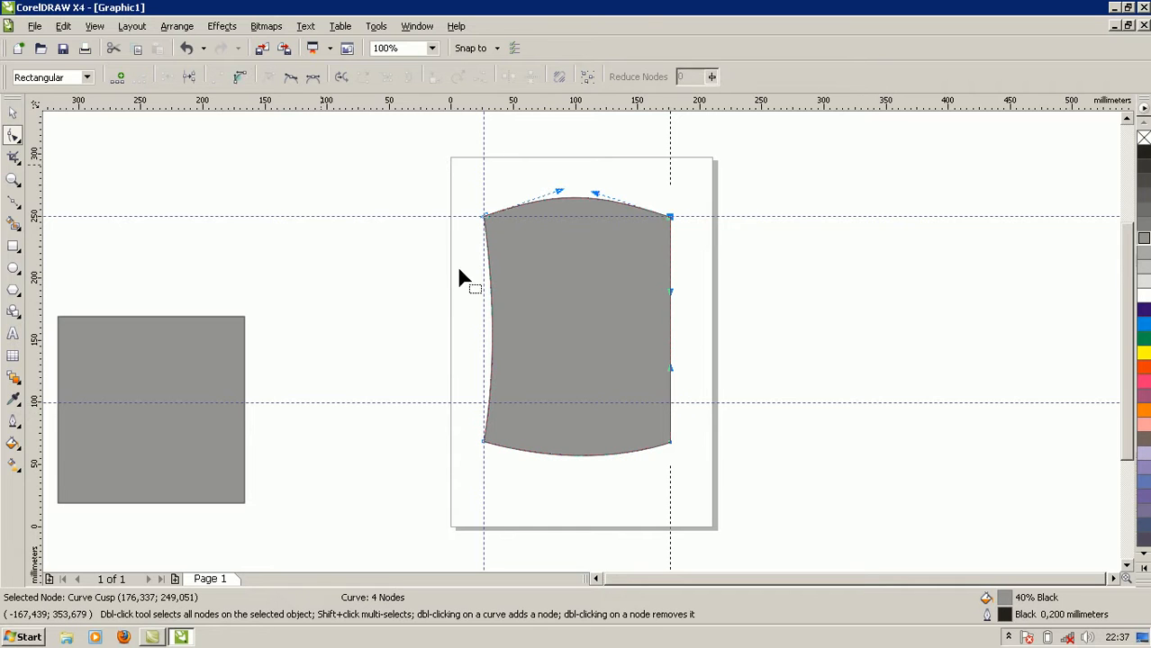
left_click_drag(673, 345, 662, 348)
left_click(702, 325)
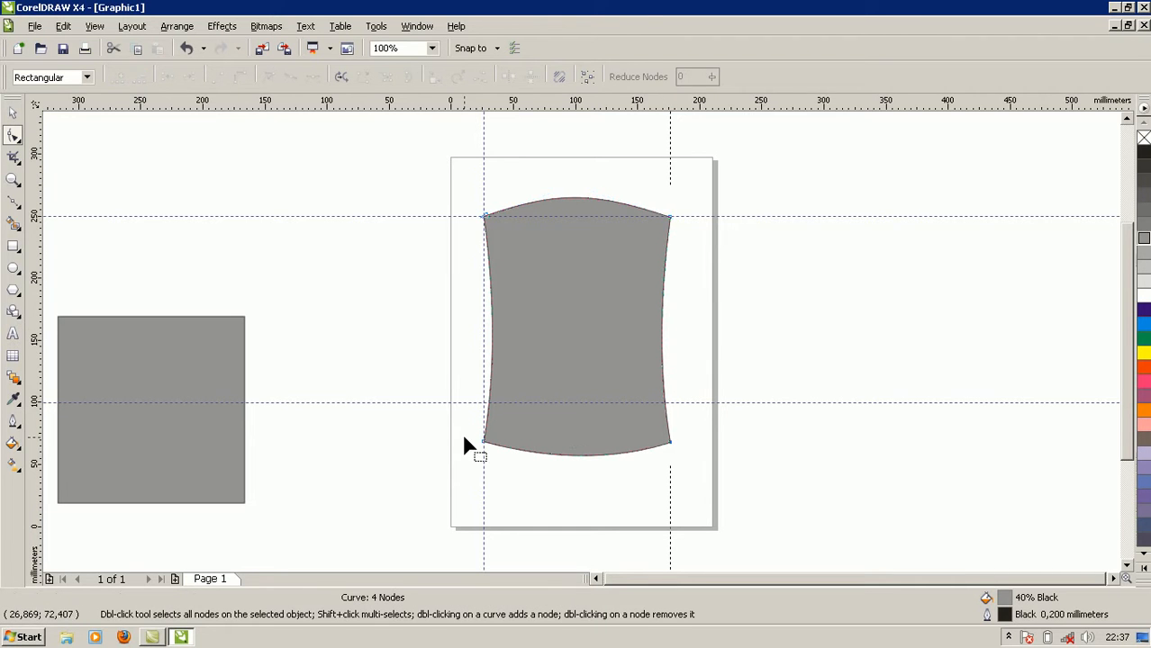
scroll(720, 396, "up", 2)
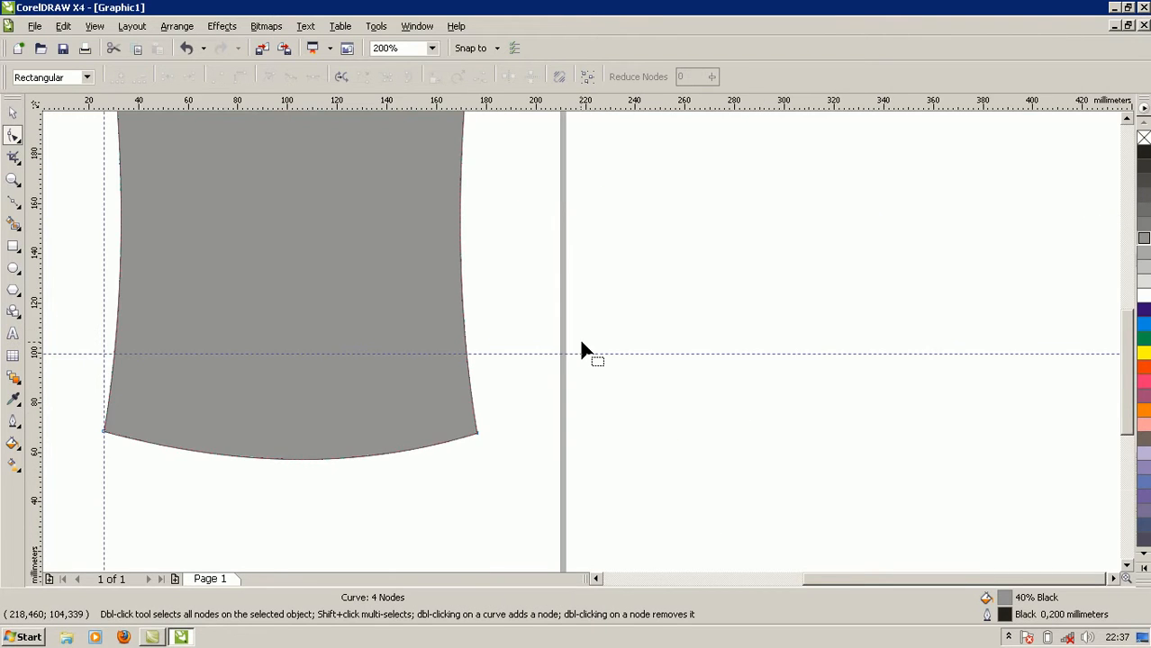
scroll(579, 346, "down", 2)
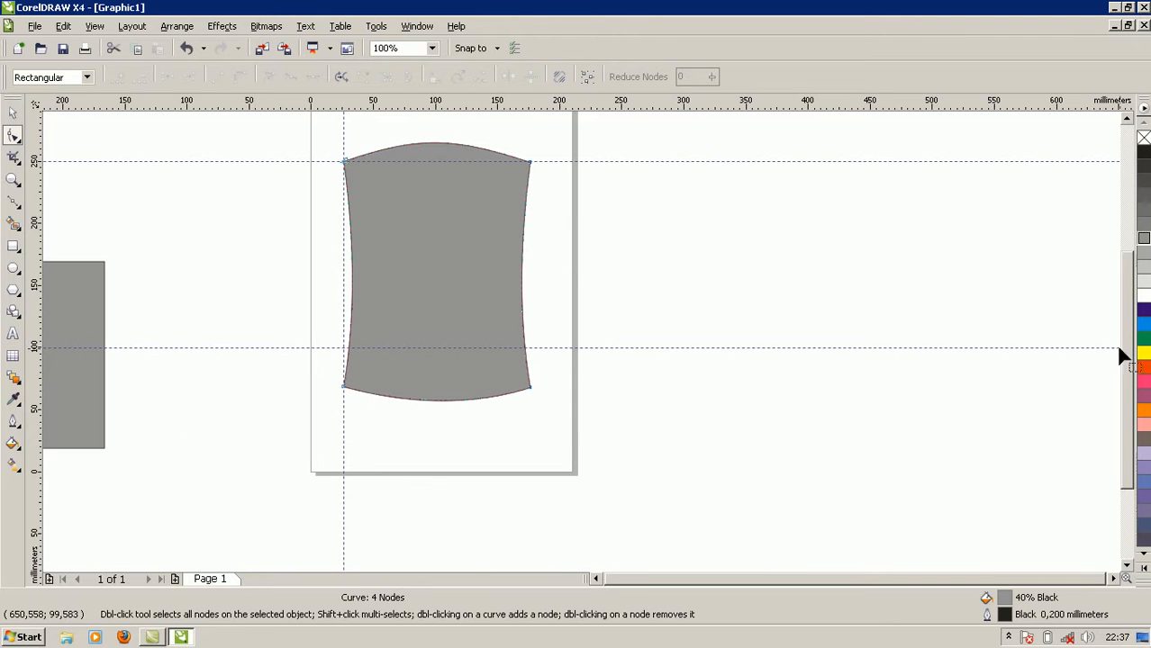
left_click_drag(1127, 358, 1123, 317)
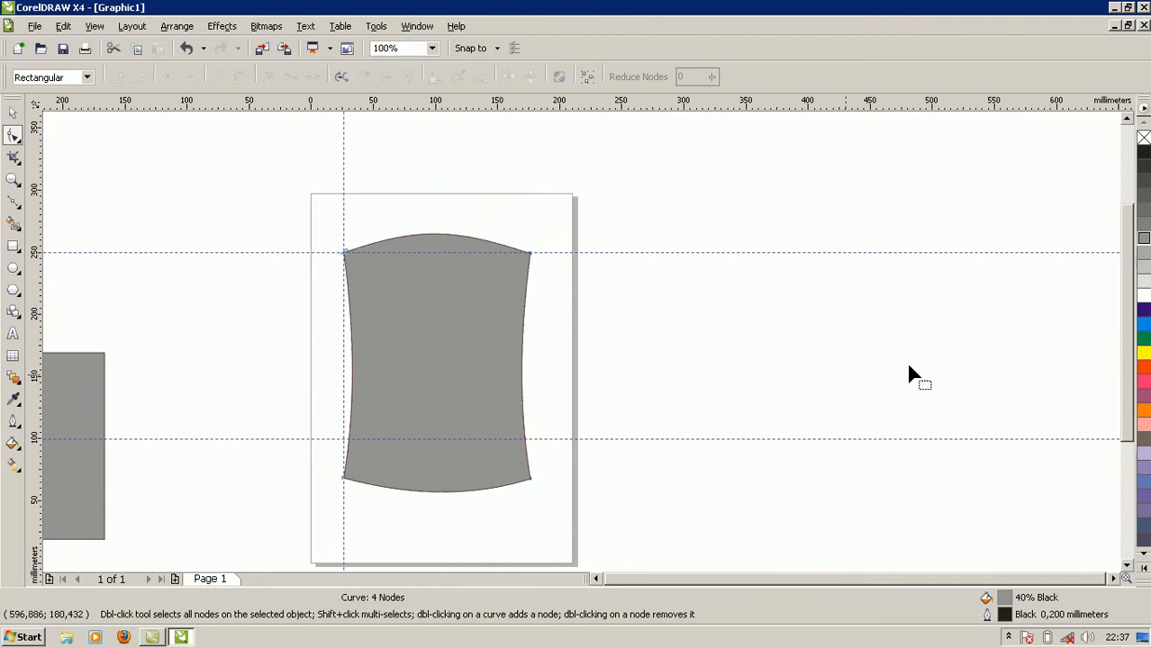
Step: Add a vertical guideline beside the body shape's right corners, at about 178 mm
left_click_drag(38, 297, 532, 309)
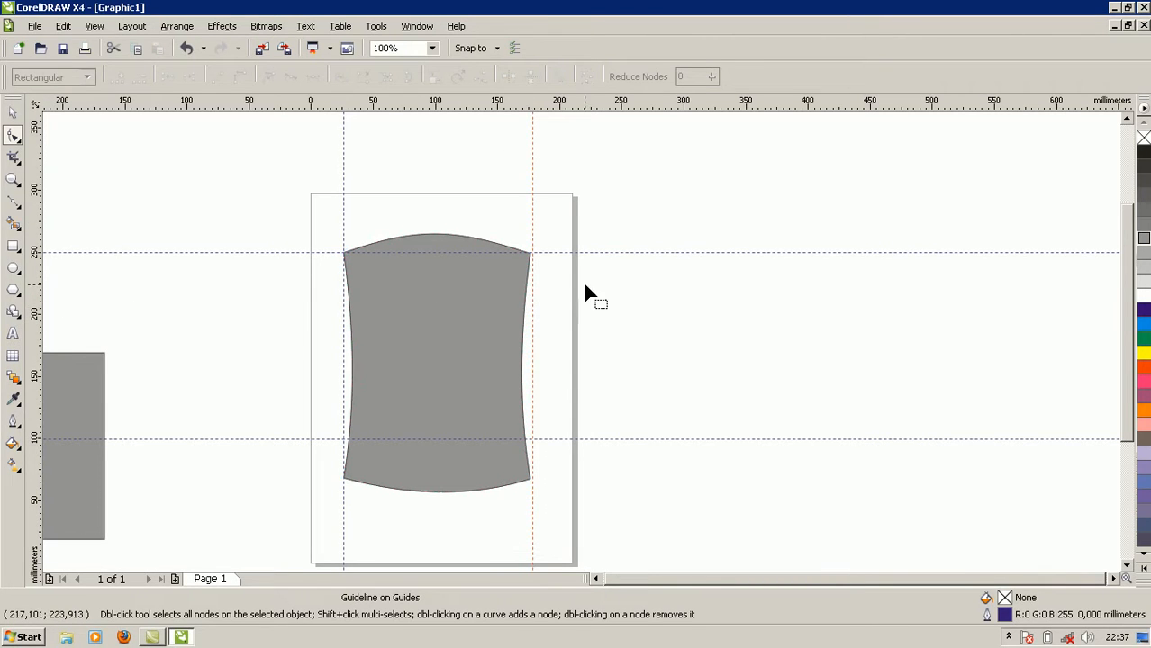
key("space")
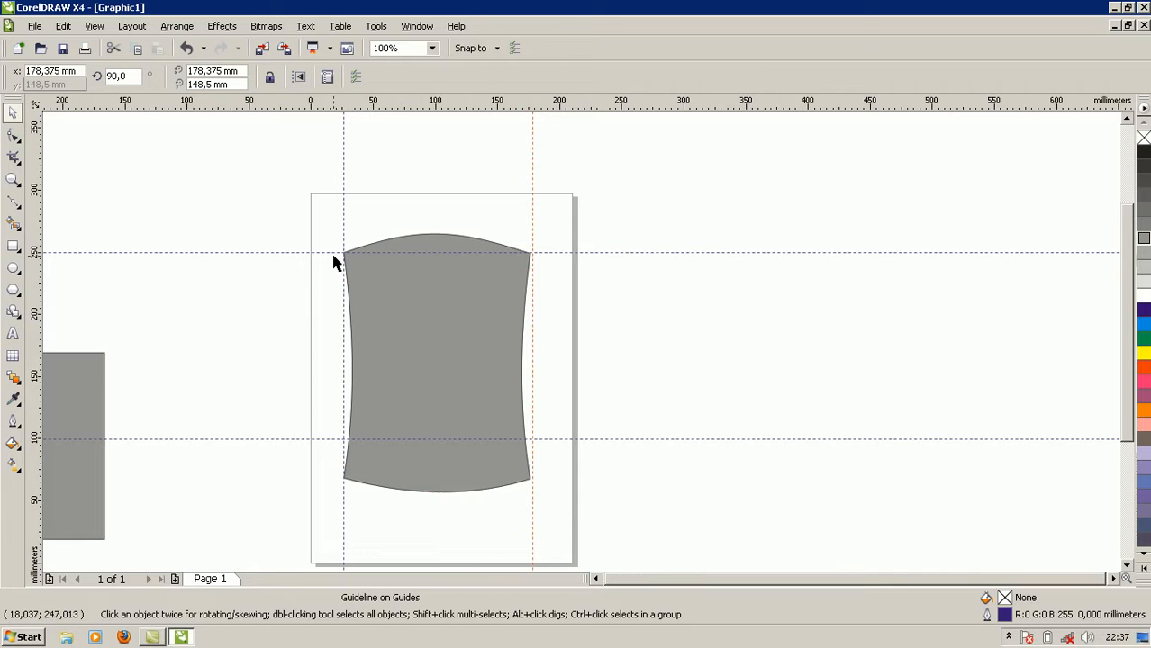
Step: Duplicate the spare grey square and place the copy above it, just left of the page
left_click(595, 580)
left_click(595, 580)
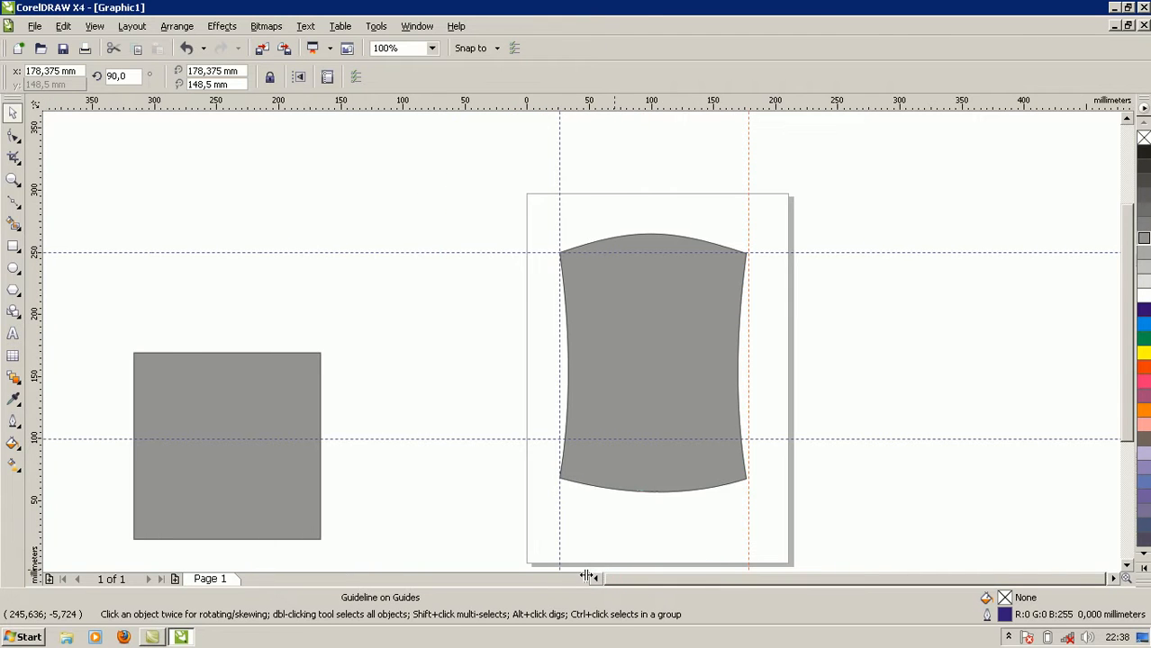
left_click(230, 422)
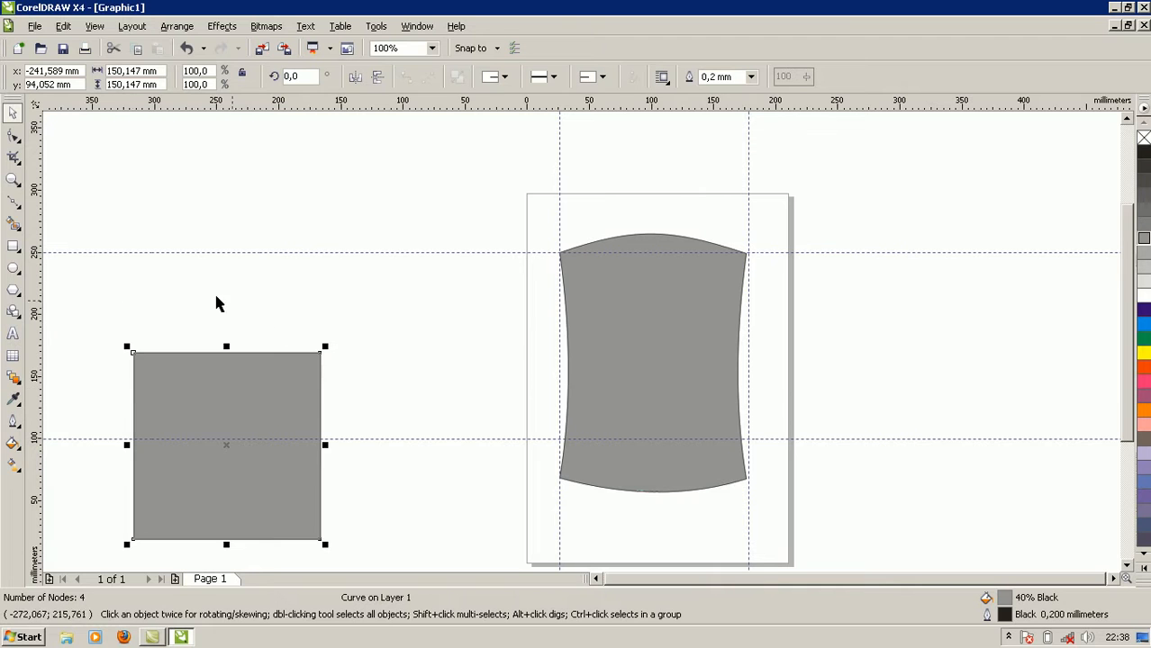
key("ctrl+d")
left_click_drag(275, 412, 478, 268)
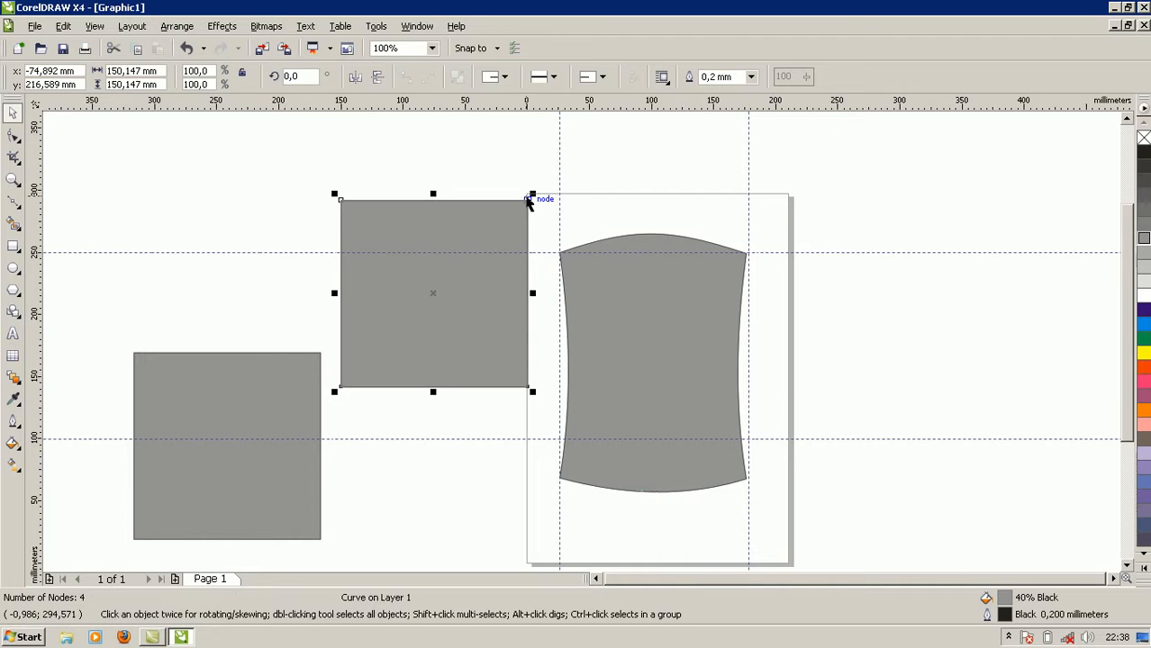
Step: Shrink the copied square to a rectangle about 39 by 51 mm and move it closer to the body shape
left_click_drag(532, 194, 429, 287)
left_click_drag(381, 349, 472, 324)
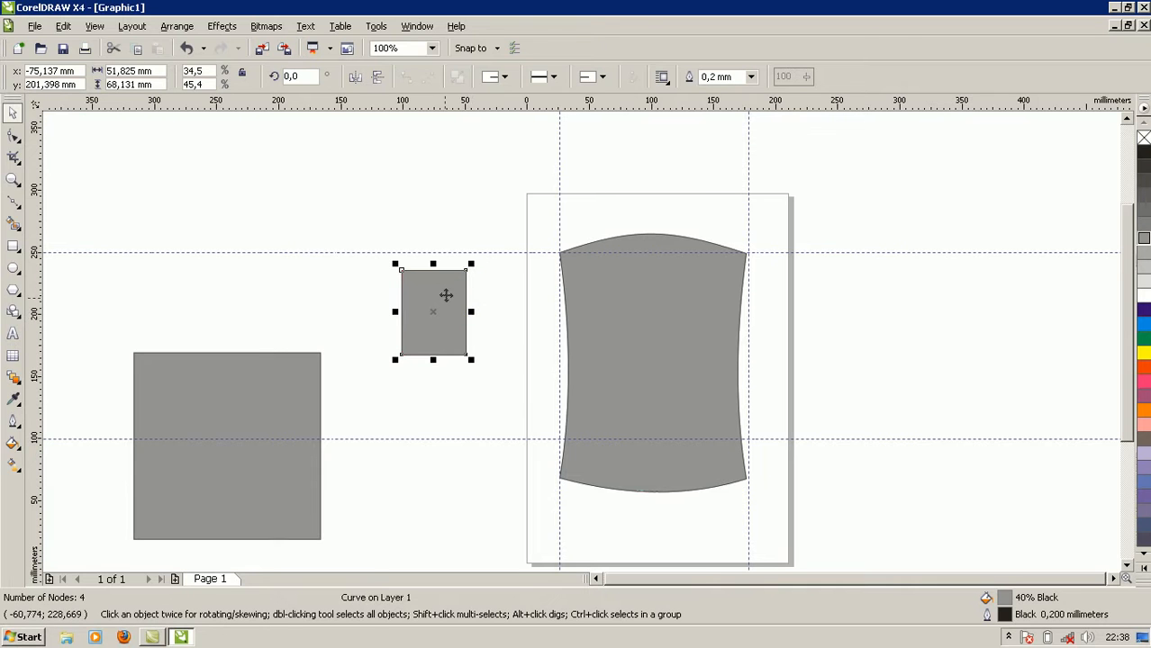
left_click_drag(469, 267, 468, 296)
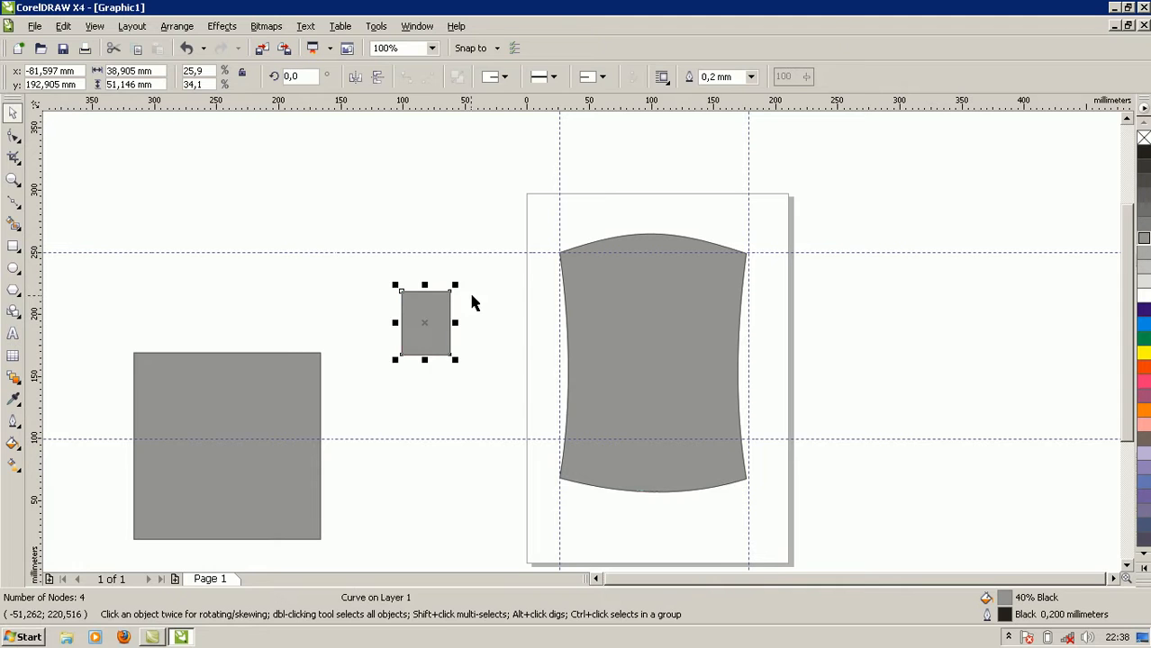
left_click(470, 296)
left_click(428, 358)
left_click_drag(422, 315, 460, 308)
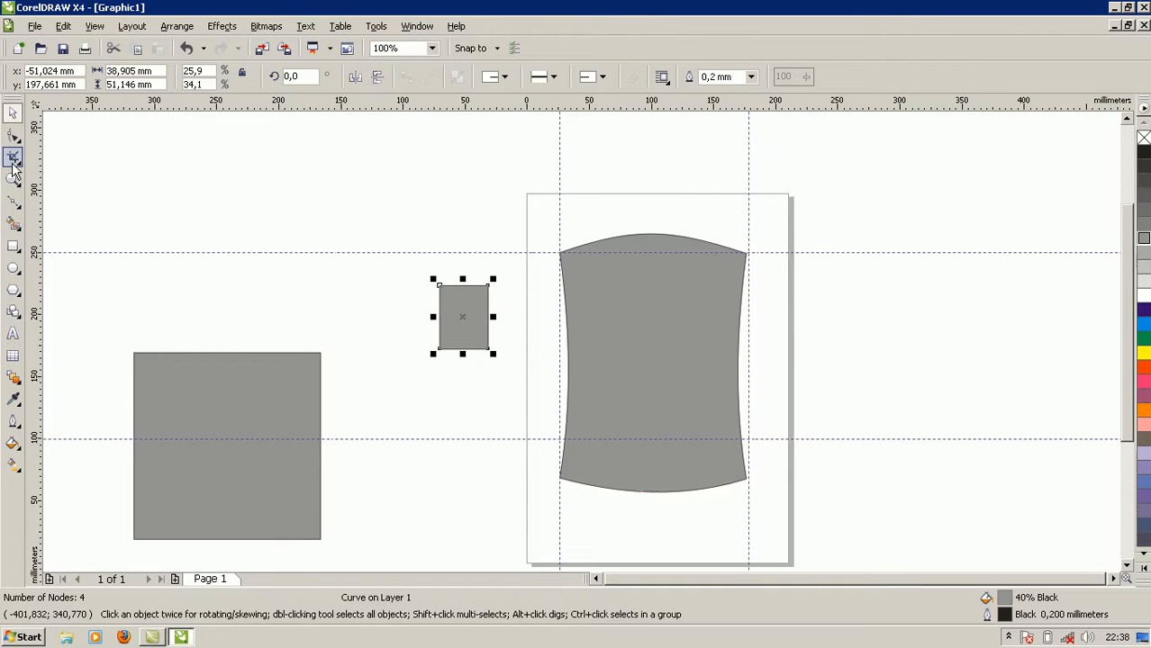
Step: Move the small rectangle's upper-right node inward to slant that side, and convert its lower edge to a curve bowed slightly downward
left_click(14, 134)
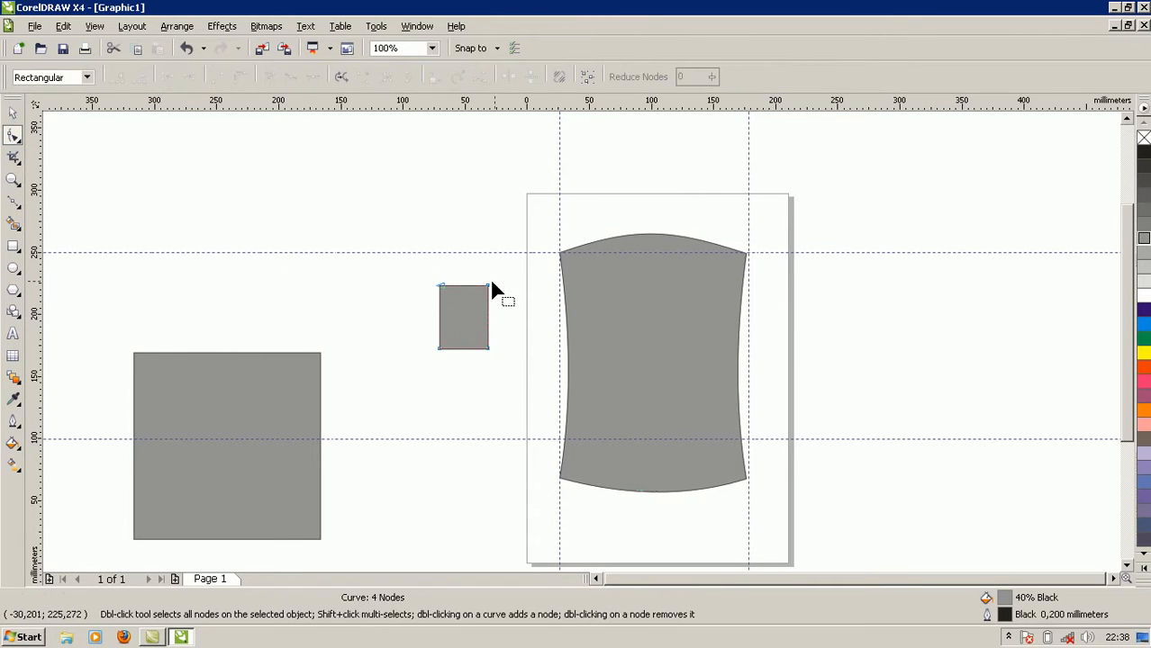
left_click_drag(486, 288, 481, 288)
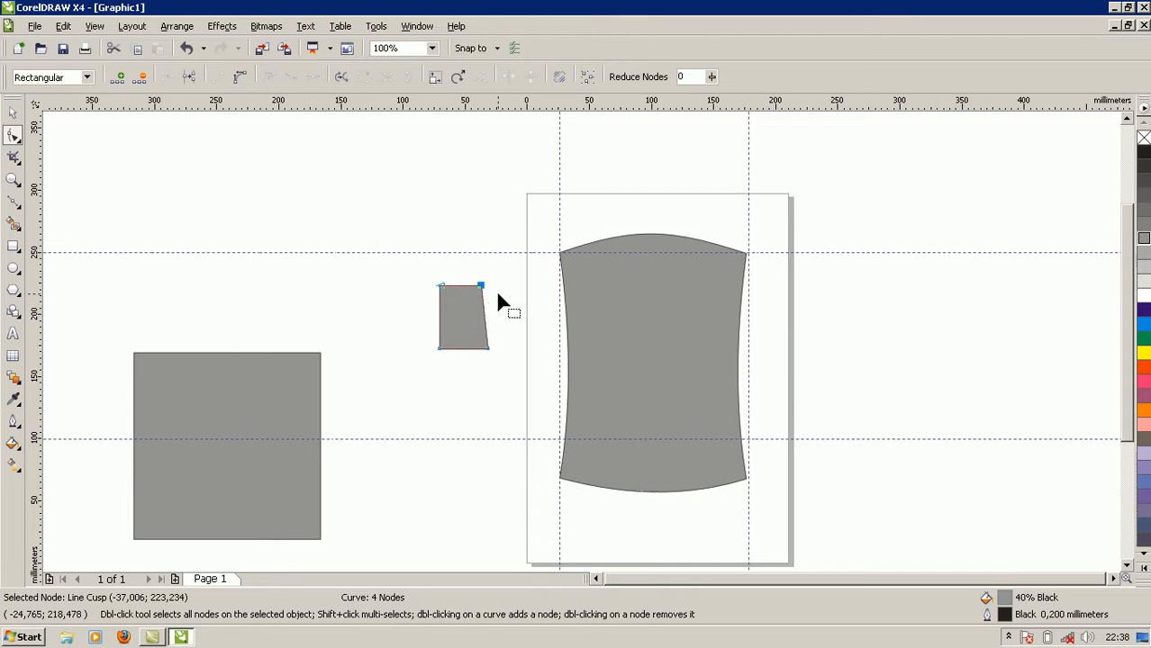
scroll(581, 341, "up", 1)
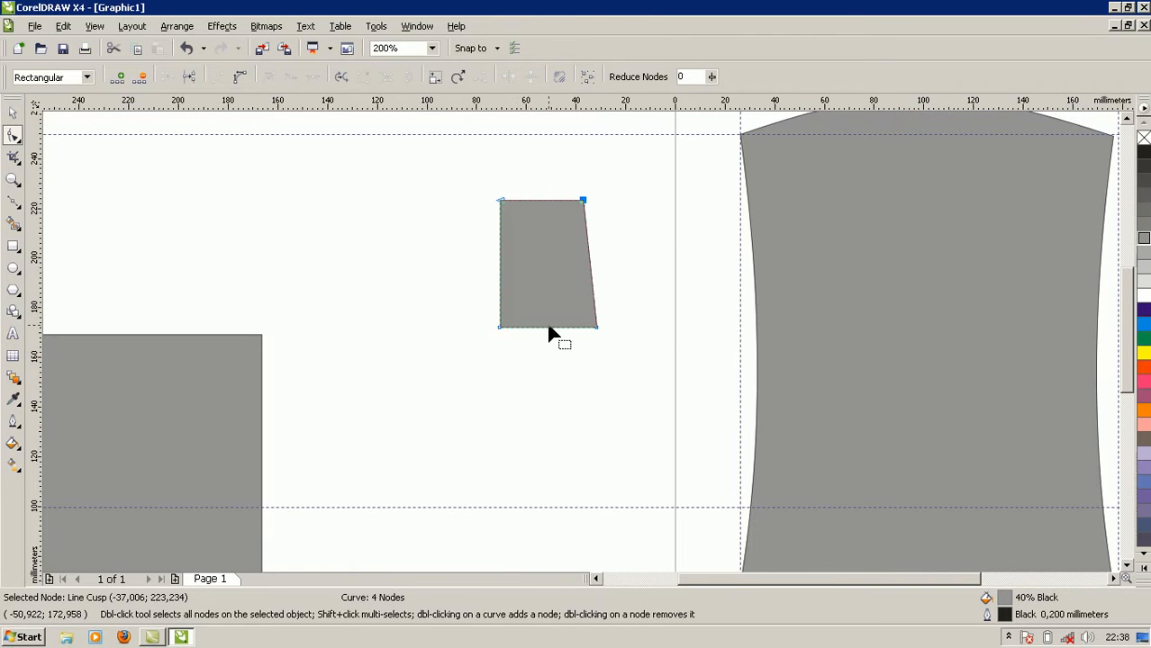
left_click(549, 328)
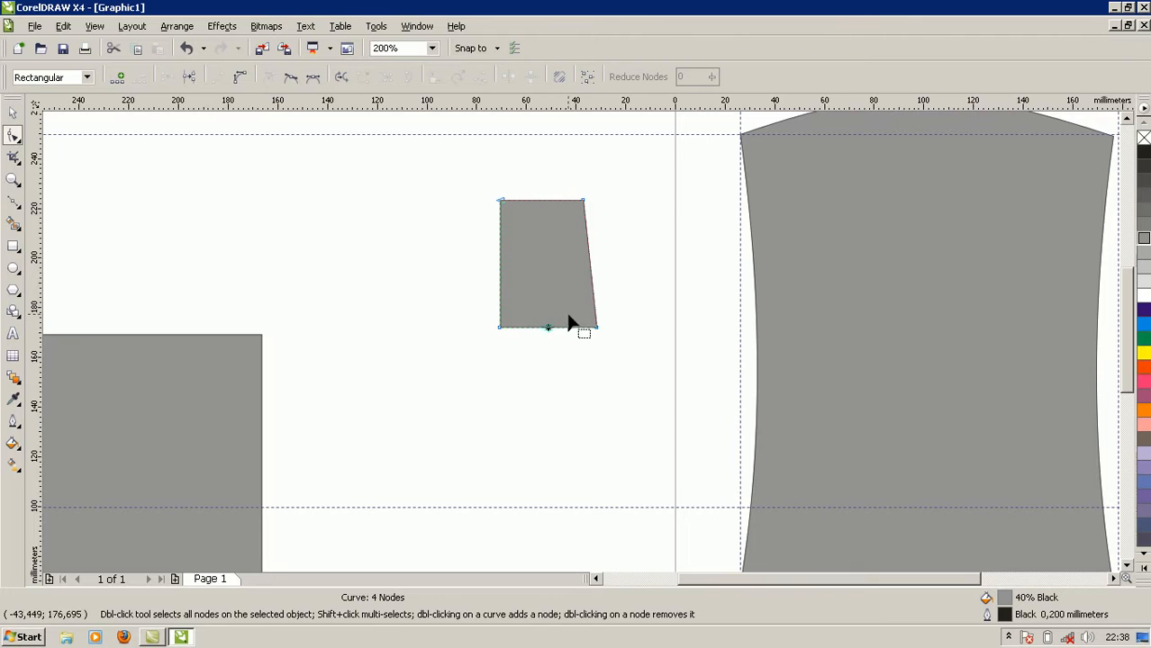
left_click(239, 76)
left_click_drag(548, 330, 551, 342)
left_click(643, 367)
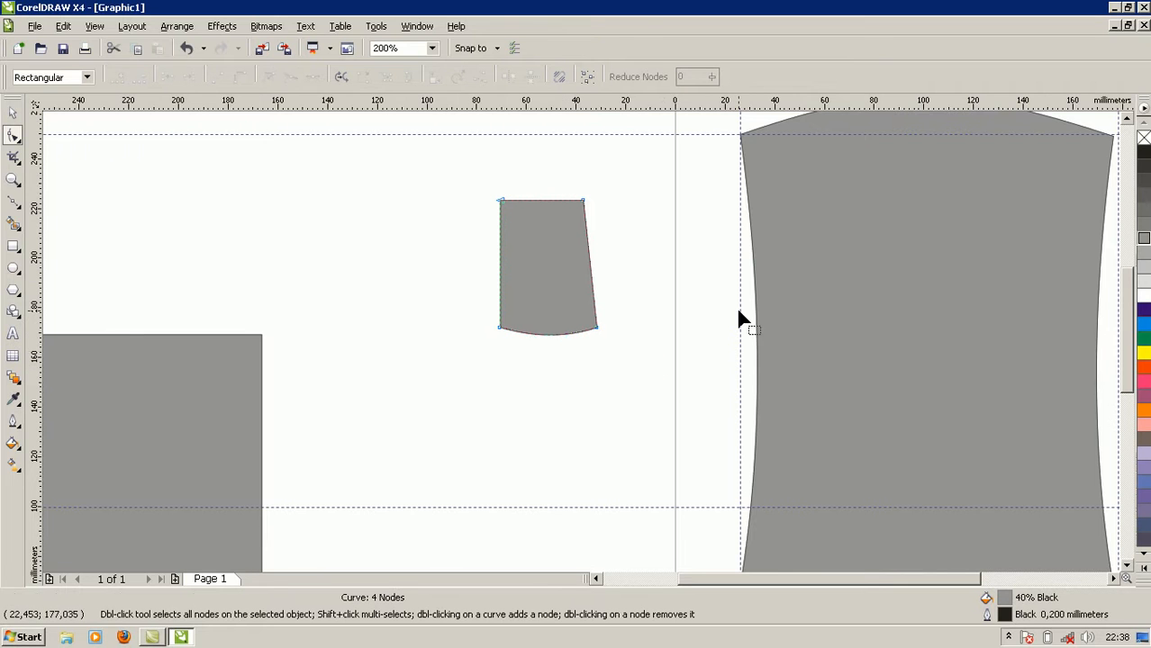
Step: Move the small sleeve piece onto the body so its upper-left corner meets the body's upper-left corner at the guidelines
left_click(12, 113)
left_click_drag(957, 586, 984, 586)
left_click_drag(476, 249, 706, 187)
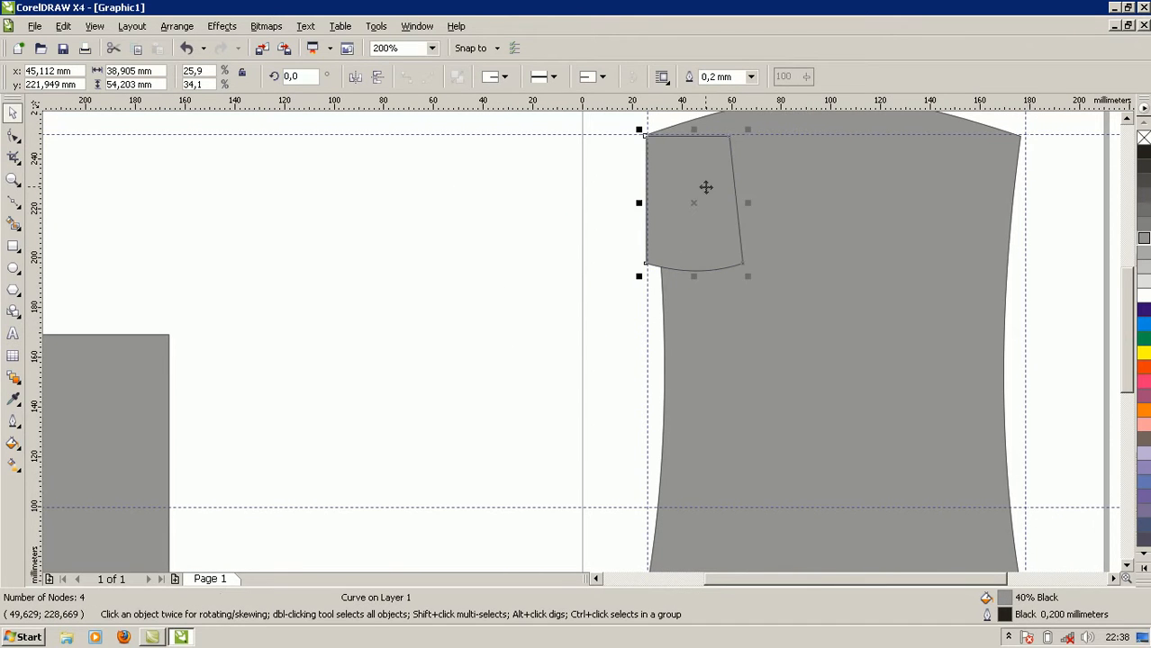
Step: Set the sleeve's rotation centre at its upper-left corner and rotate it outward to about 309.5 degrees
scroll(1127, 386, "up", 3)
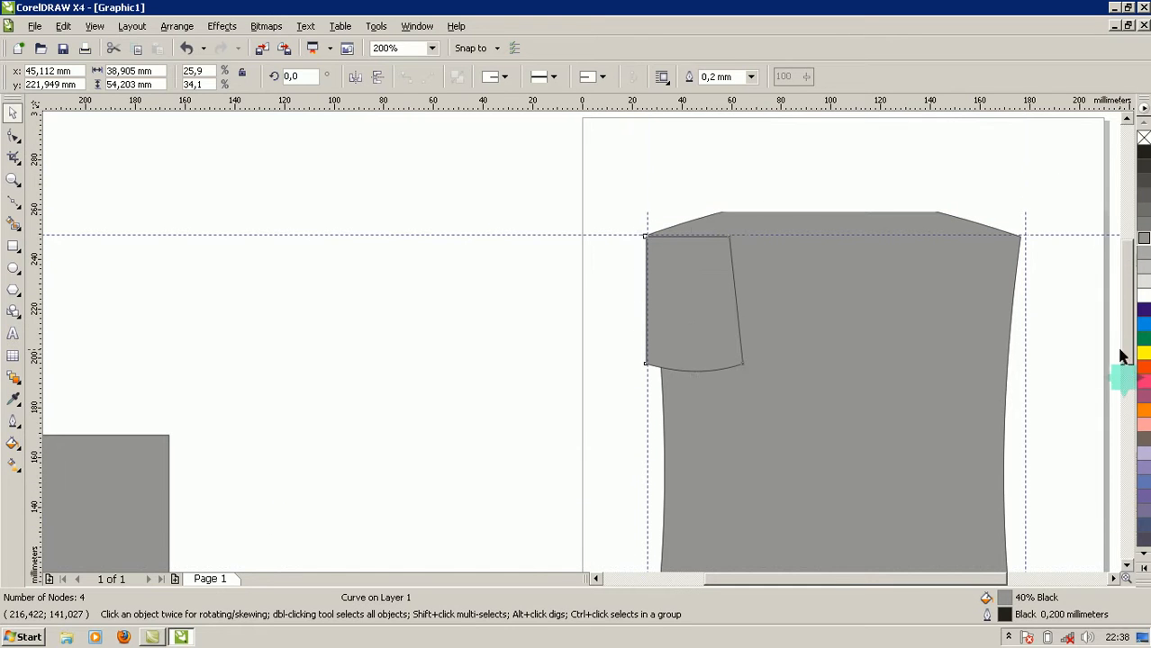
left_click(710, 333)
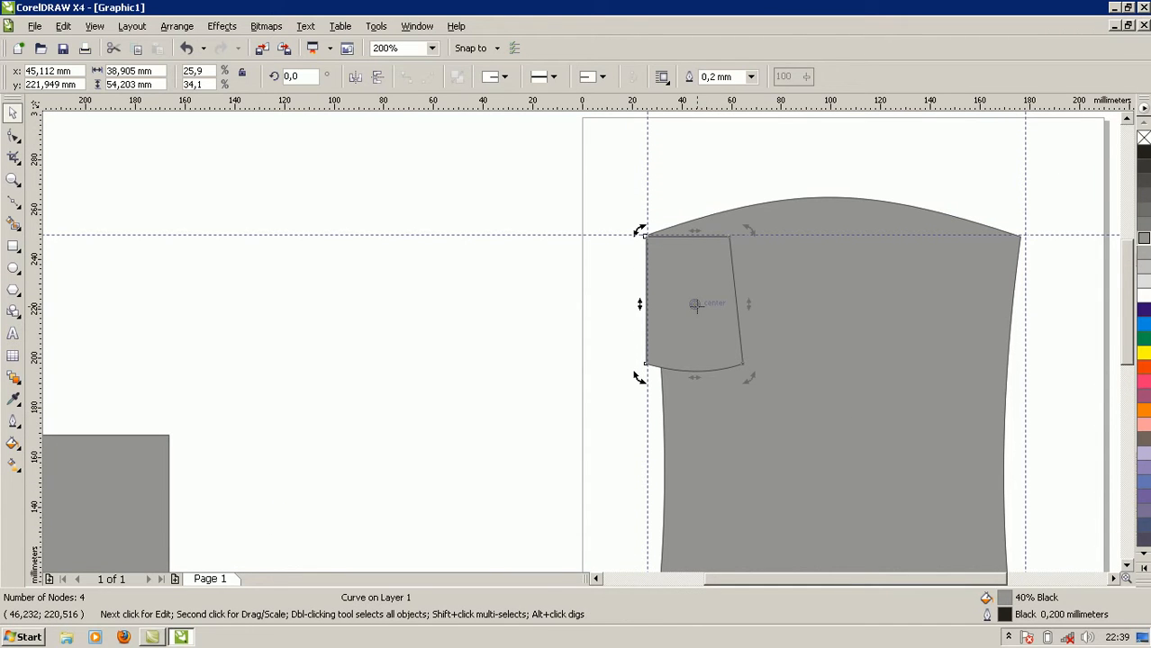
left_click_drag(694, 303, 645, 236)
left_click_drag(747, 377, 607, 387)
left_click(501, 410)
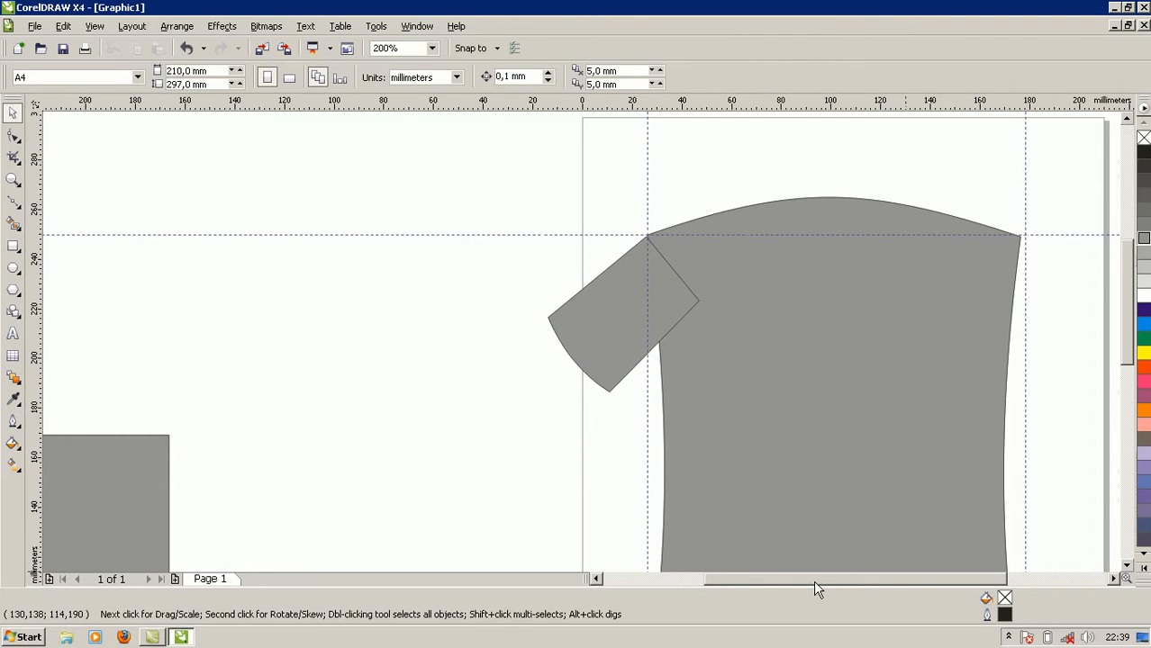
Step: Duplicate the left sleeve and mirror the copy horizontally, fitting its upper corner to the body's right shoulder corner
left_click_drag(797, 582, 854, 582)
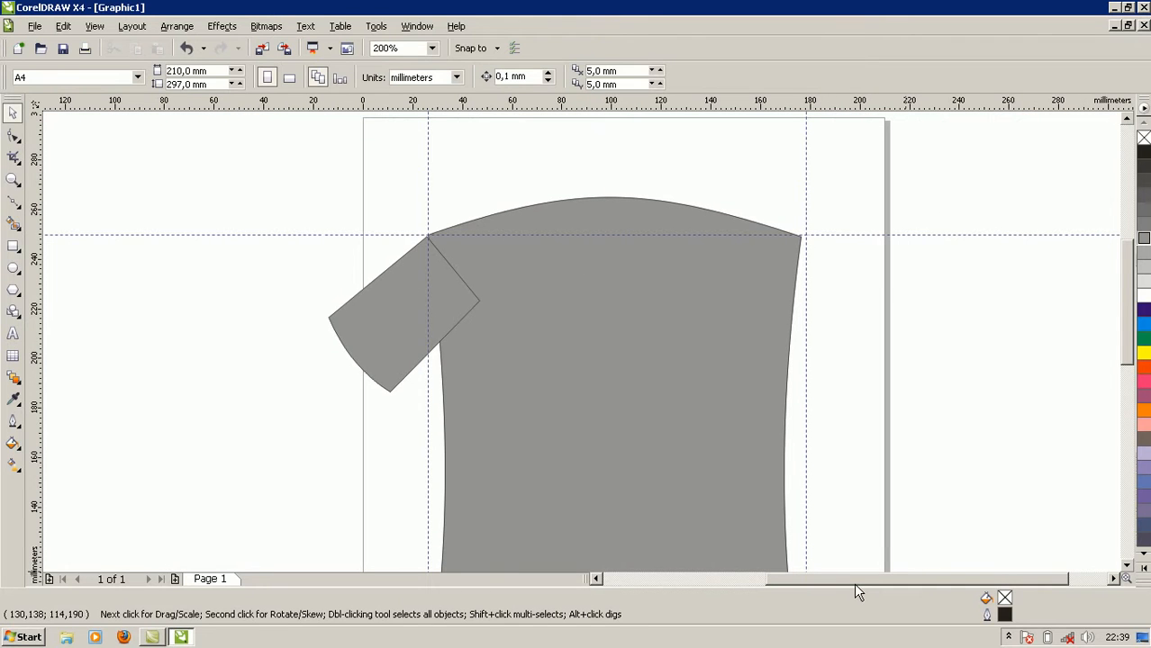
left_click(394, 343)
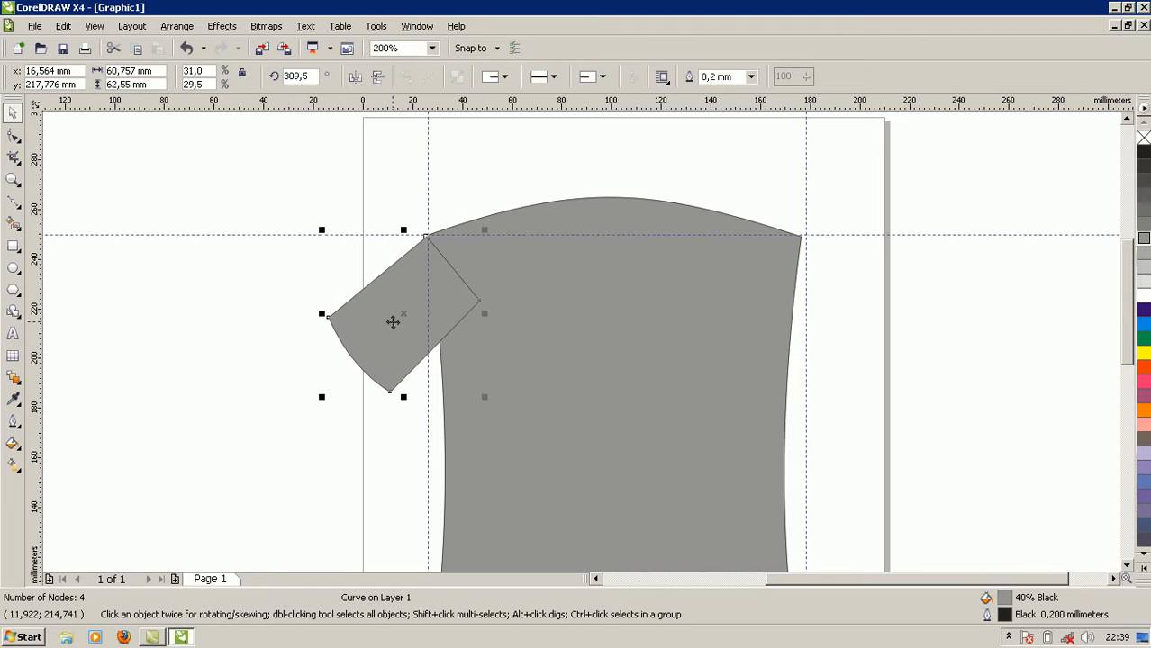
key("ctrl+d")
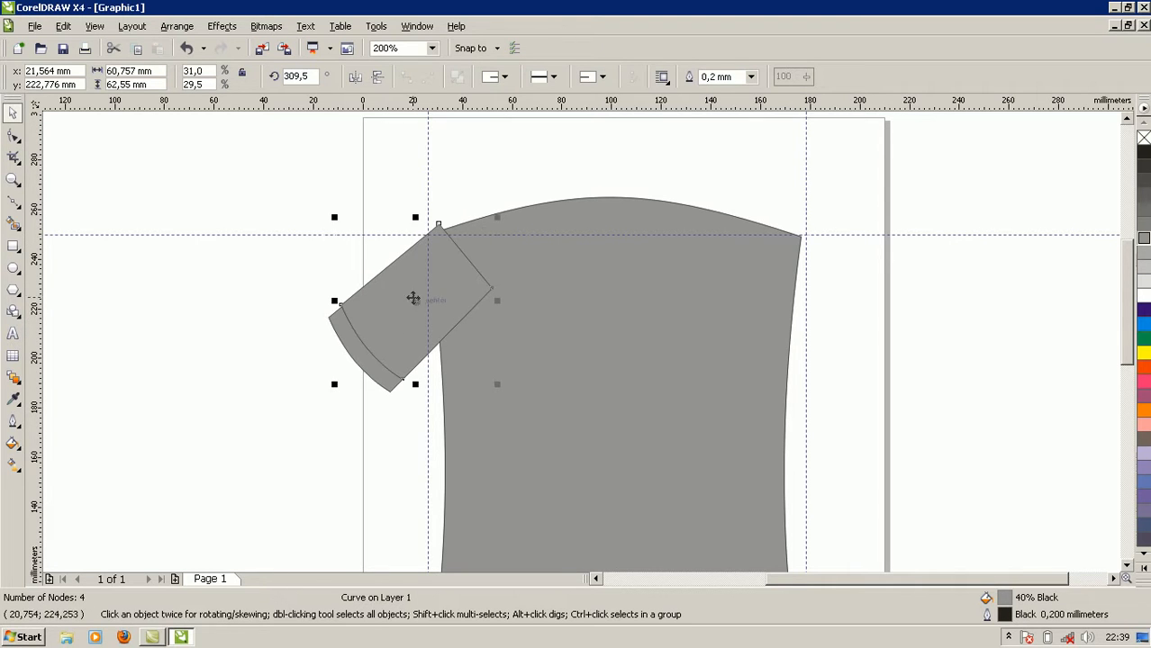
left_click_drag(394, 287, 721, 304)
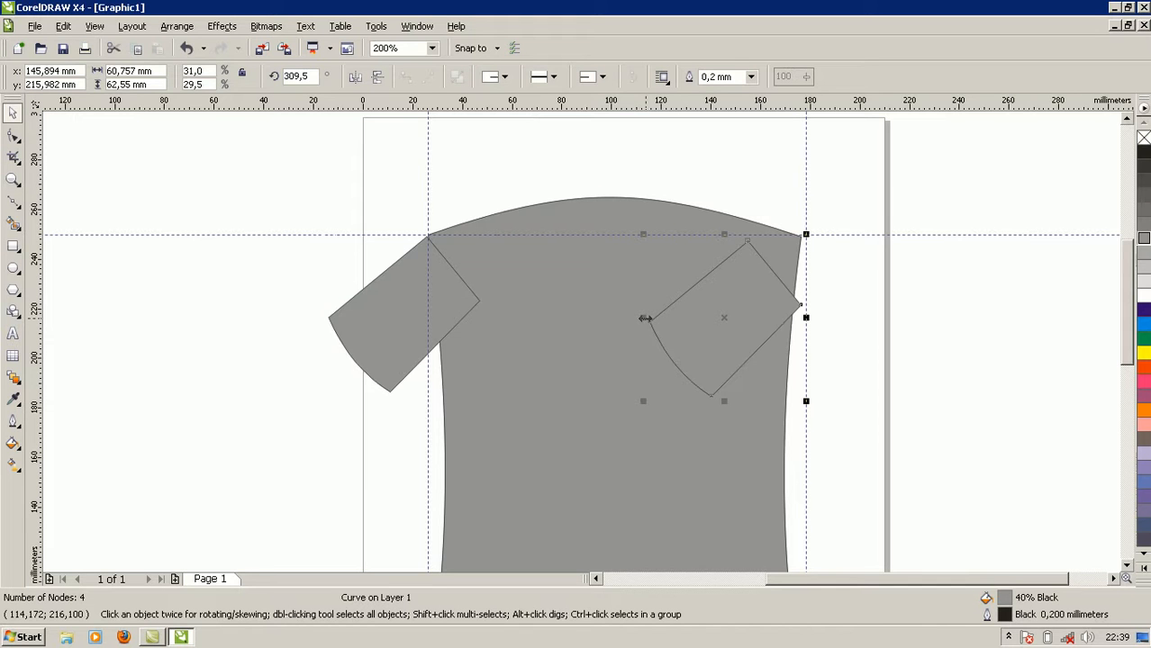
left_click_drag(644, 318, 872, 331)
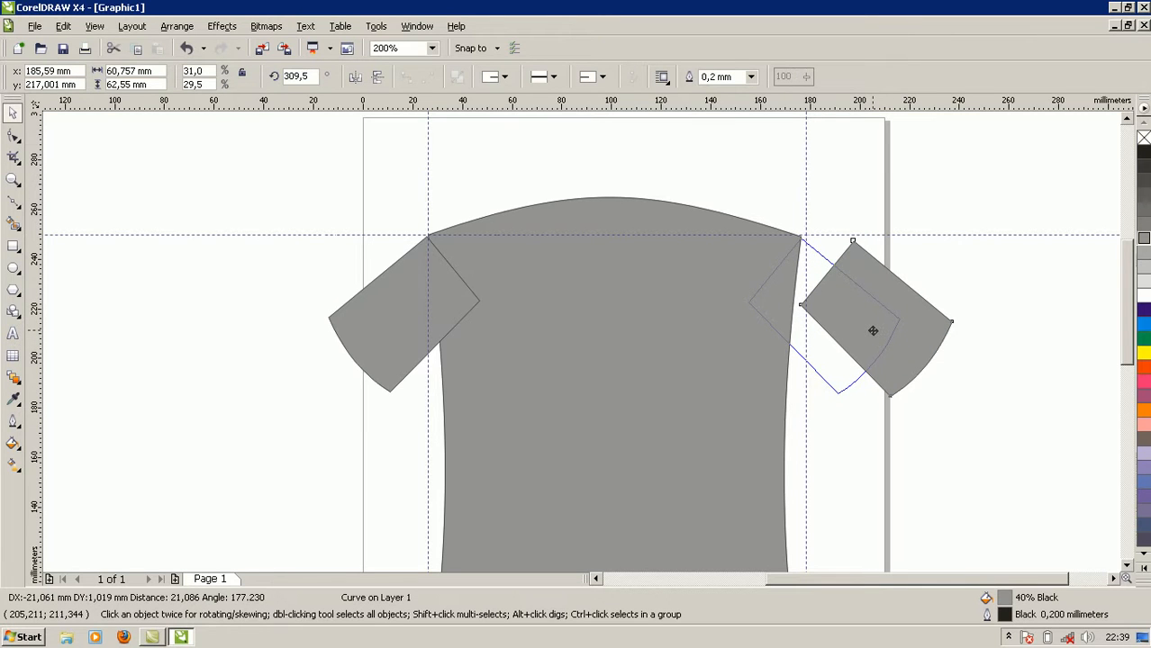
left_click_drag(873, 331, 872, 330)
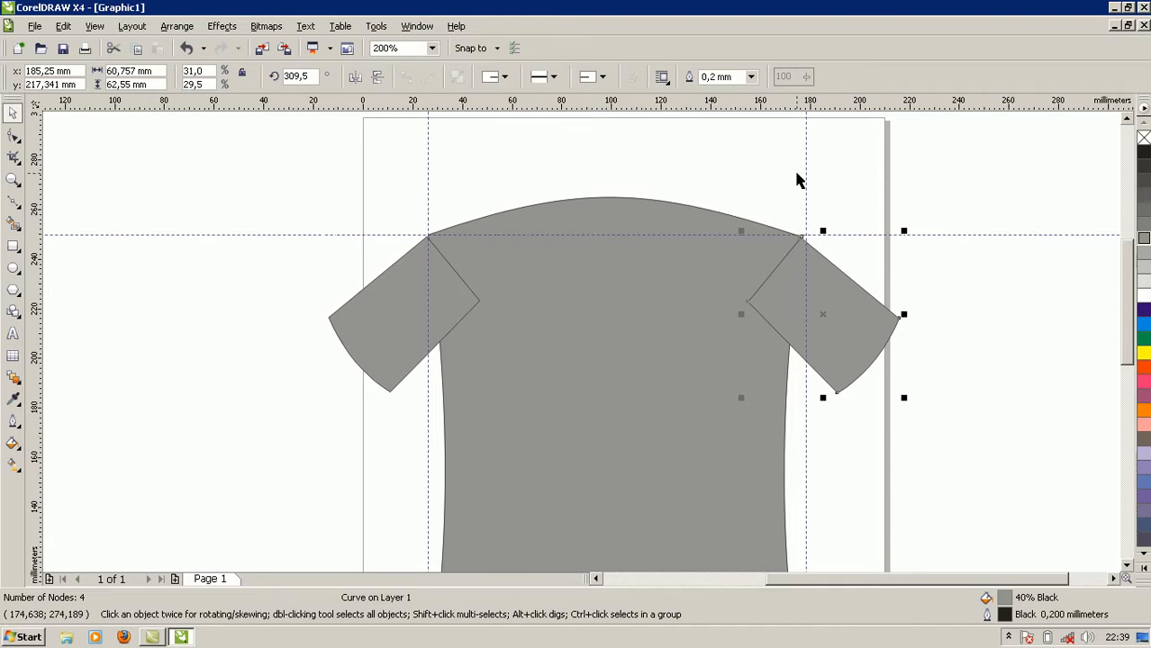
Step: Shift the right vertical guideline to the right shoulder corner, at about 176 mm
left_click_drag(804, 177, 799, 179)
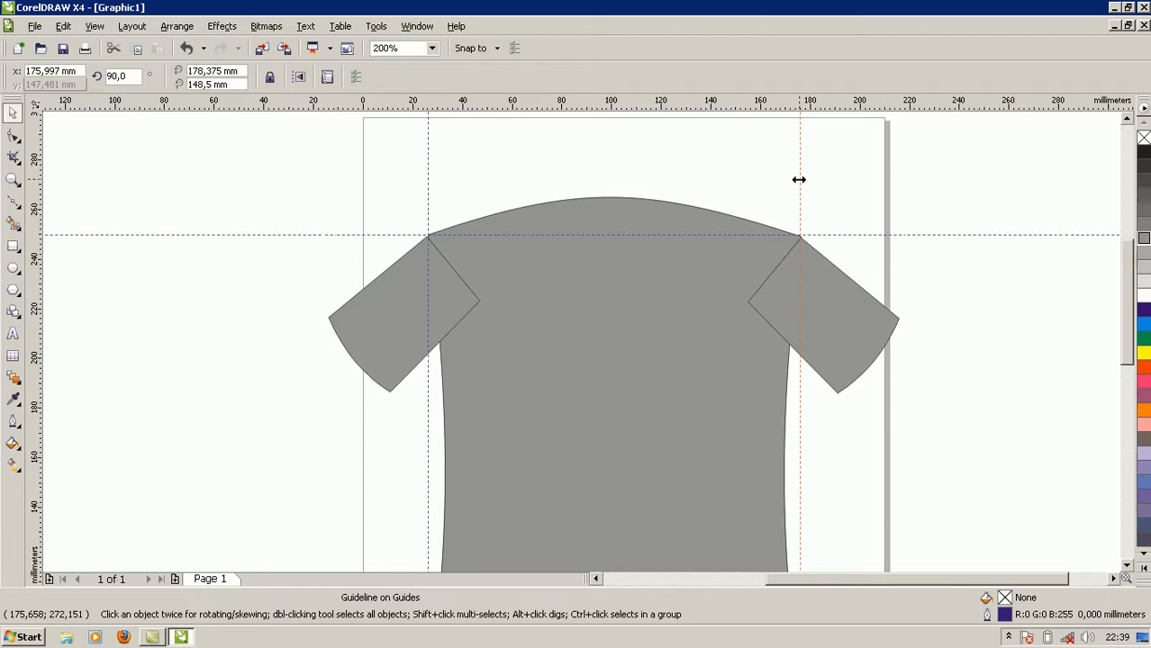
left_click(778, 179)
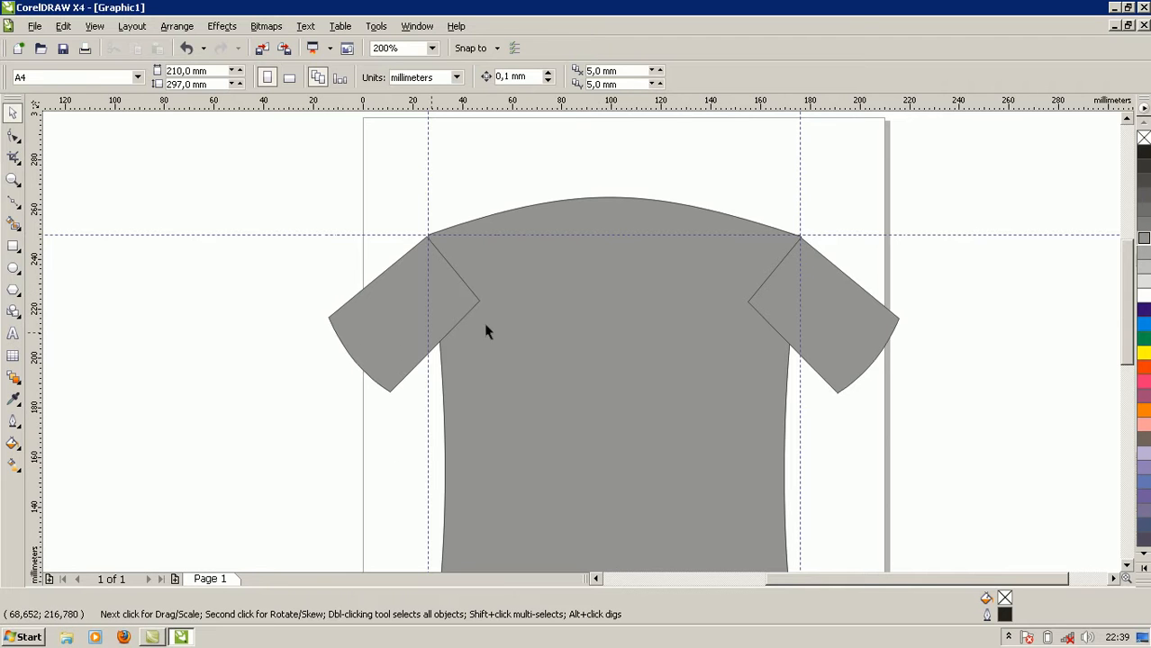
Step: Weld the two sleeves and the body into a single T-shirt shape
left_click(389, 338)
left_click(650, 288, "shift")
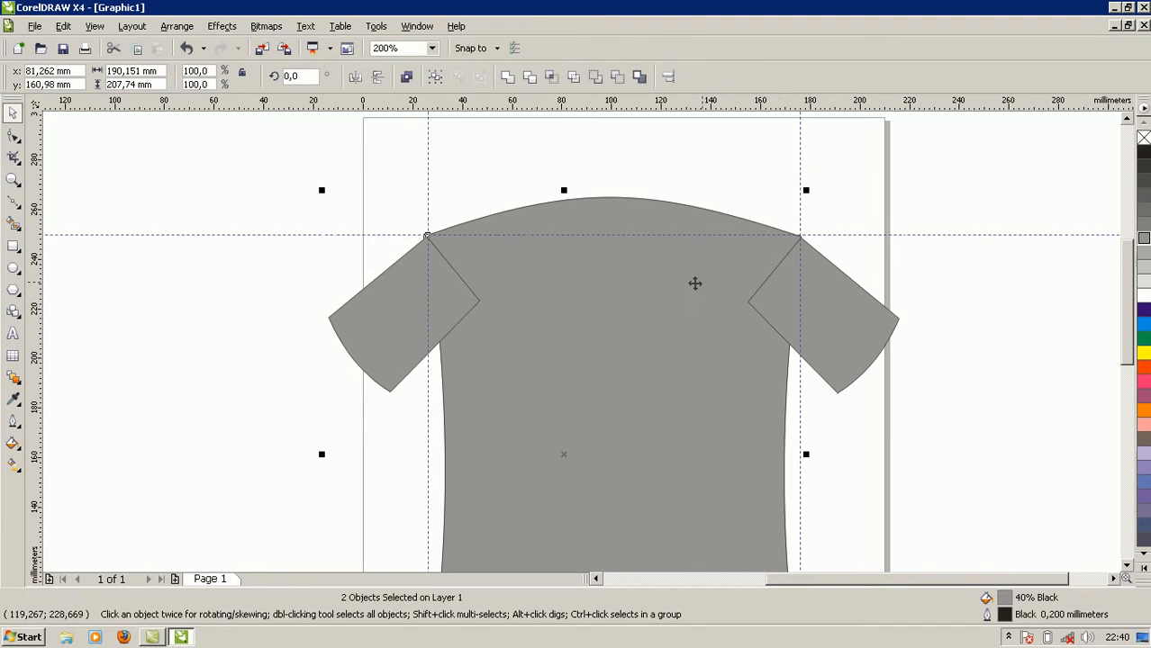
left_click(823, 320, "shift")
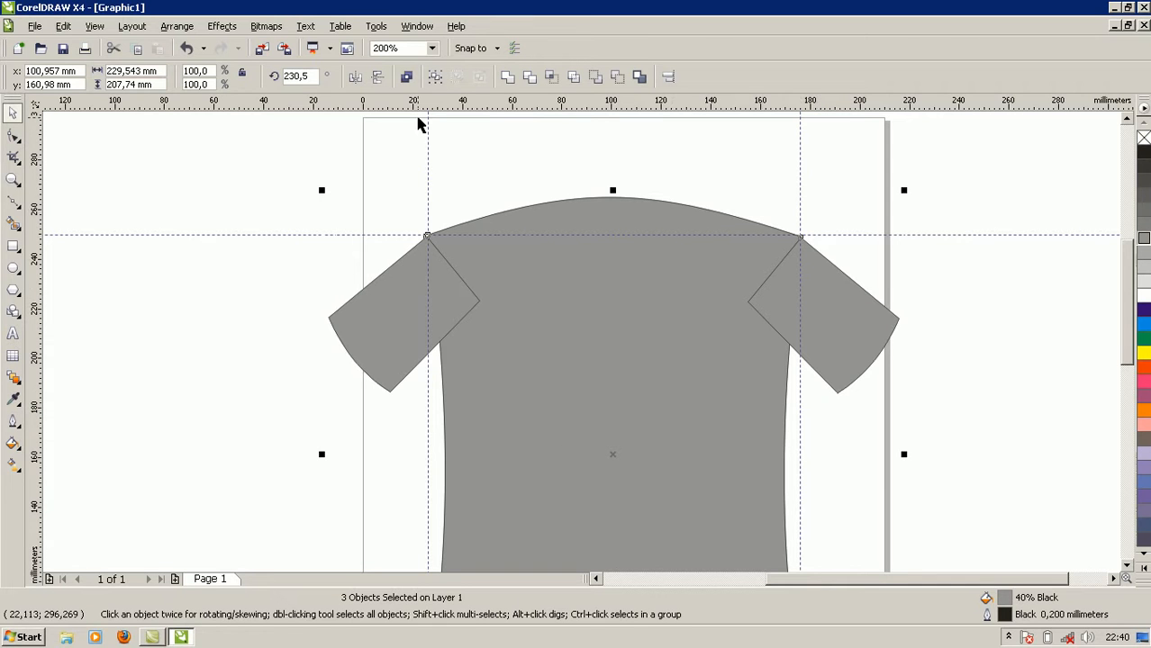
left_click(508, 79)
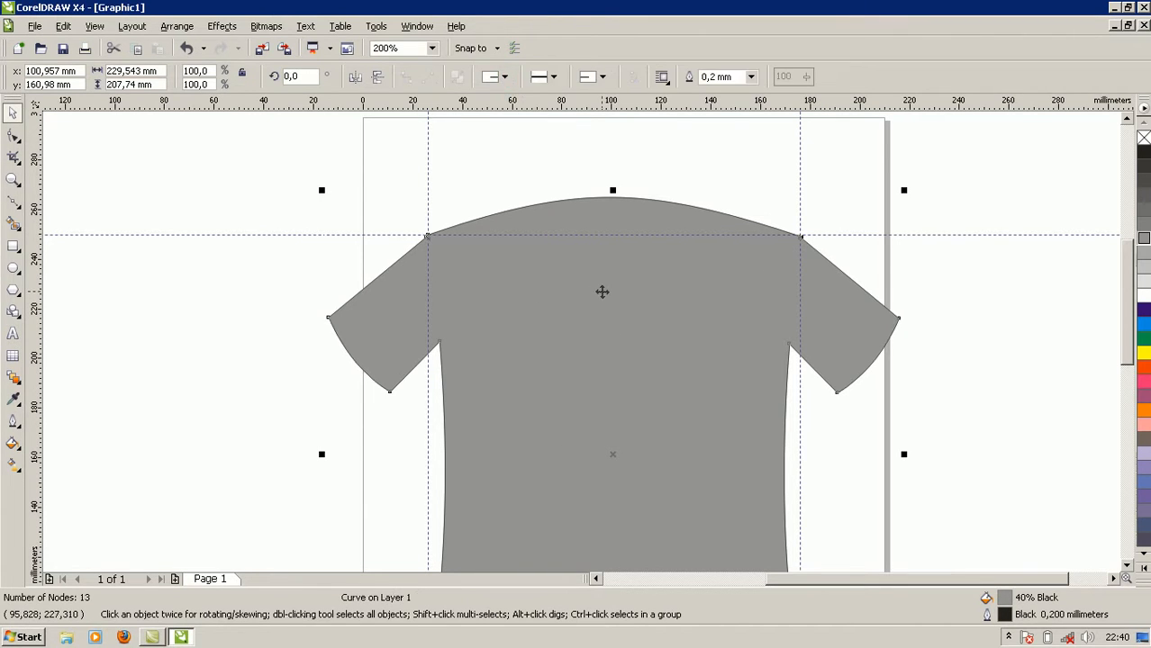
left_click(601, 291)
Step: Draw an ellipse about 55 by 21 mm in the empty area left of the page and fill it with 90% Black
scroll(580, 340, "down", 1)
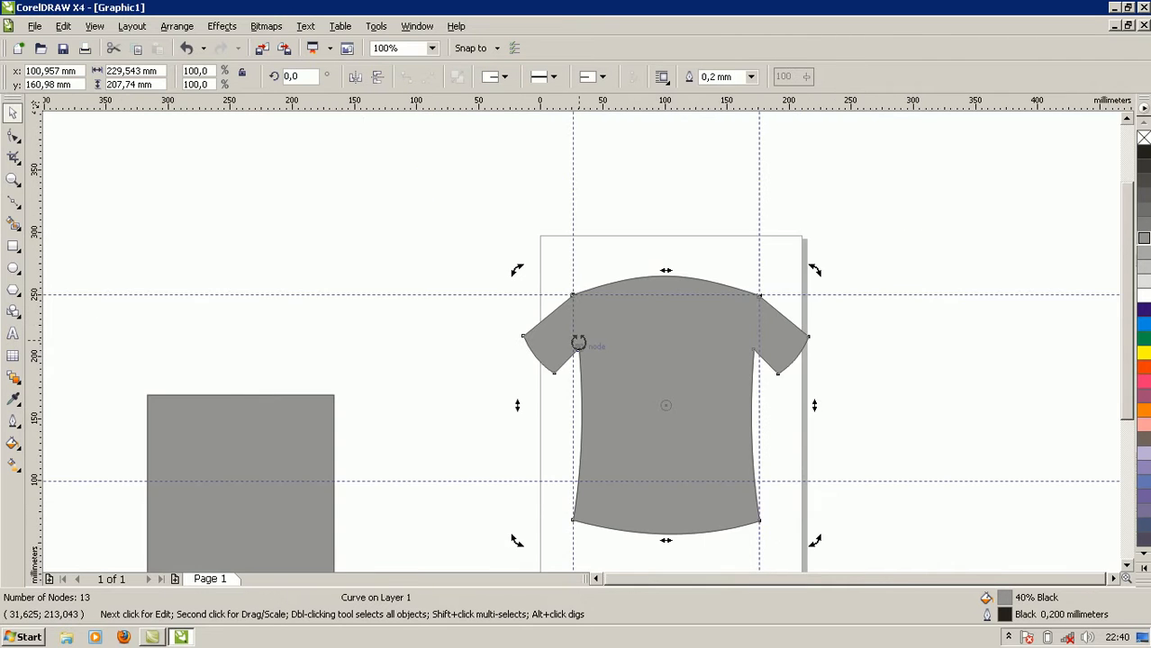
scroll(582, 342, "up", 1)
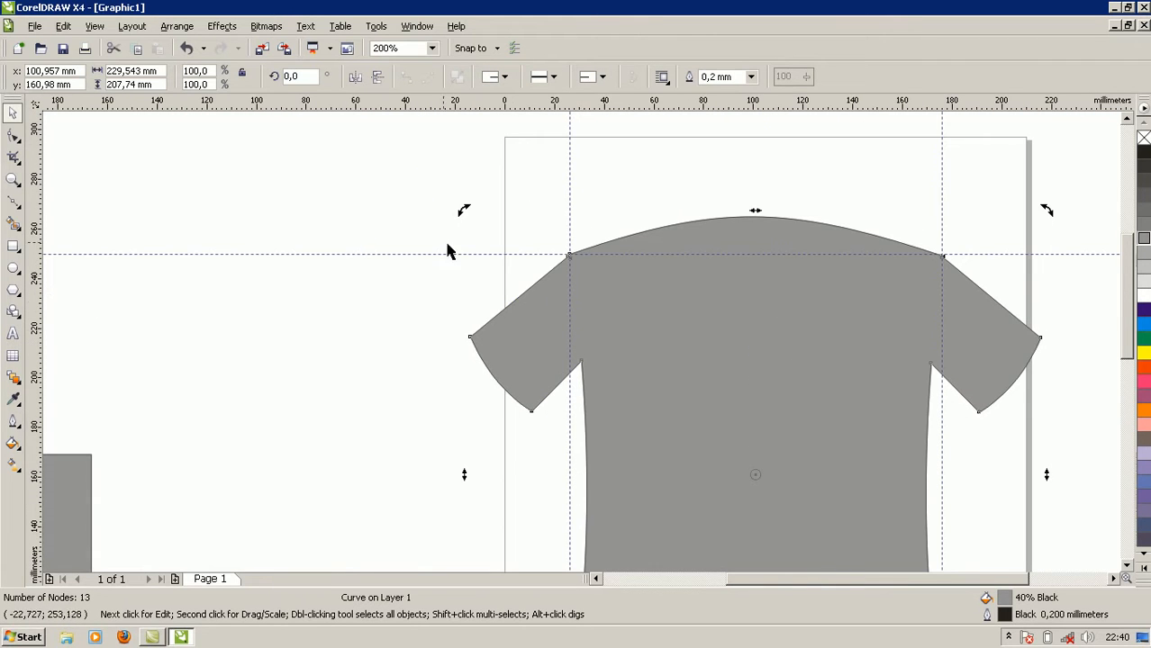
left_click(12, 268)
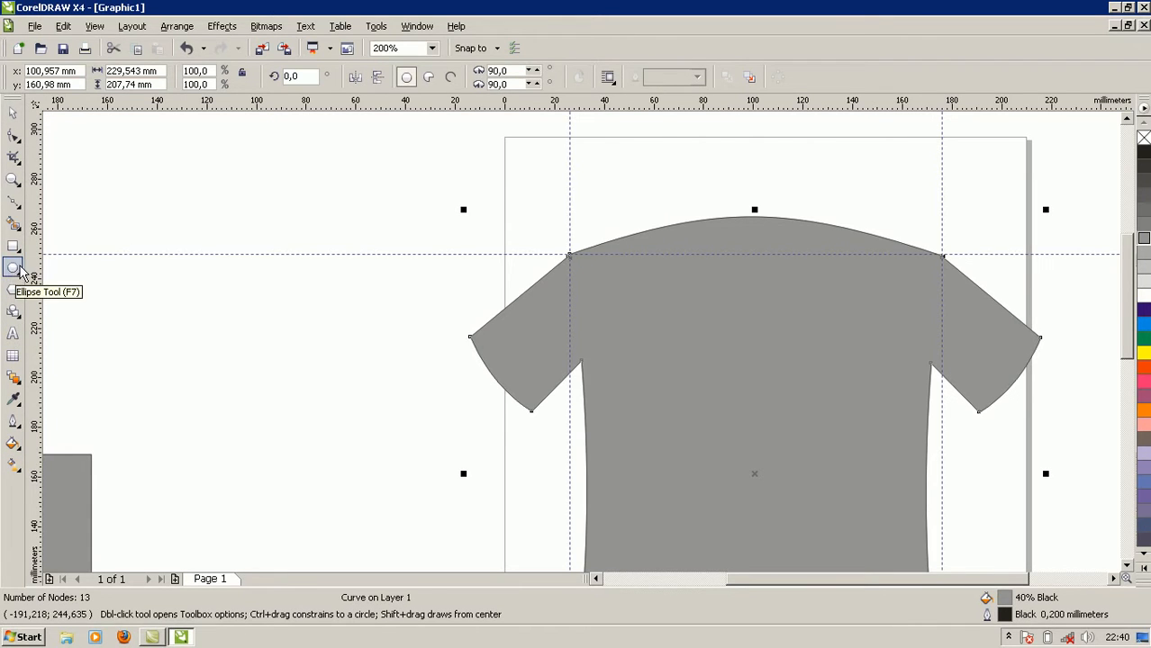
left_click_drag(153, 171, 289, 222)
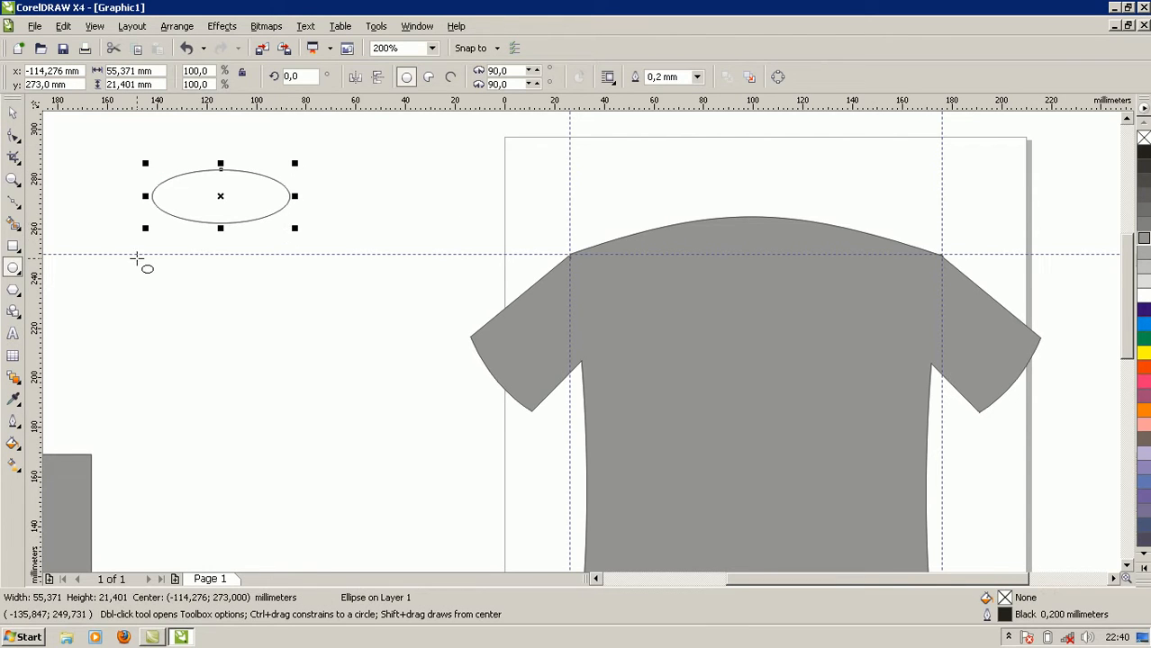
left_click(1141, 173)
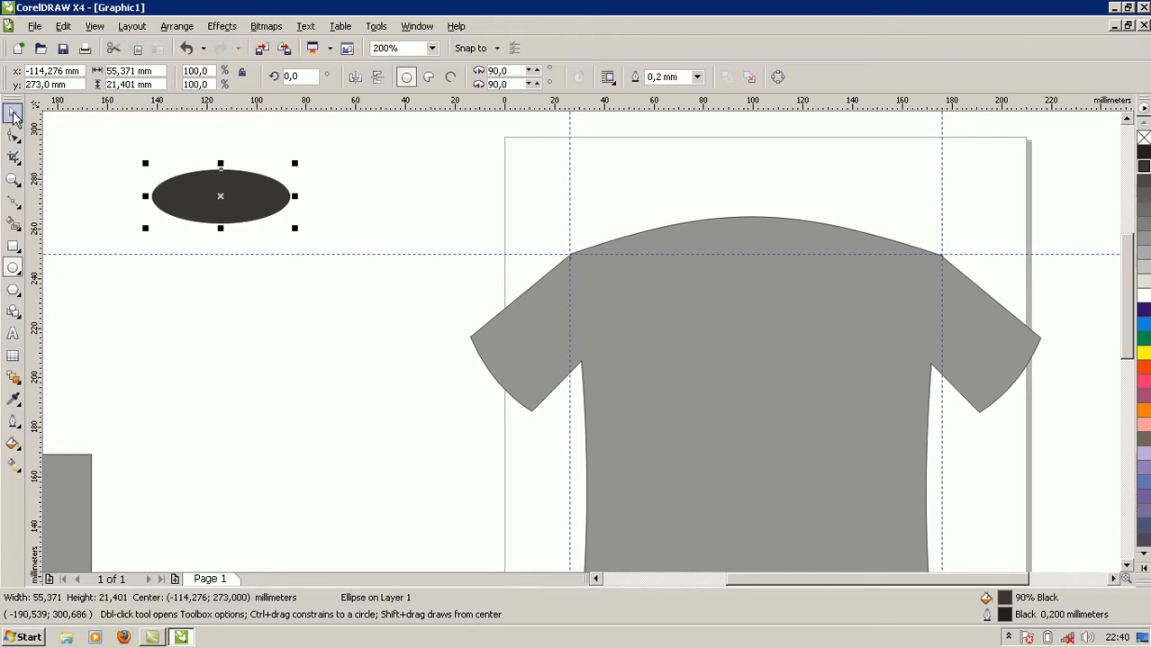
Step: Duplicate the dark ellipse and scale the copy down proportionally to about 41 by 16 mm
left_click(13, 113)
key("ctrl+d")
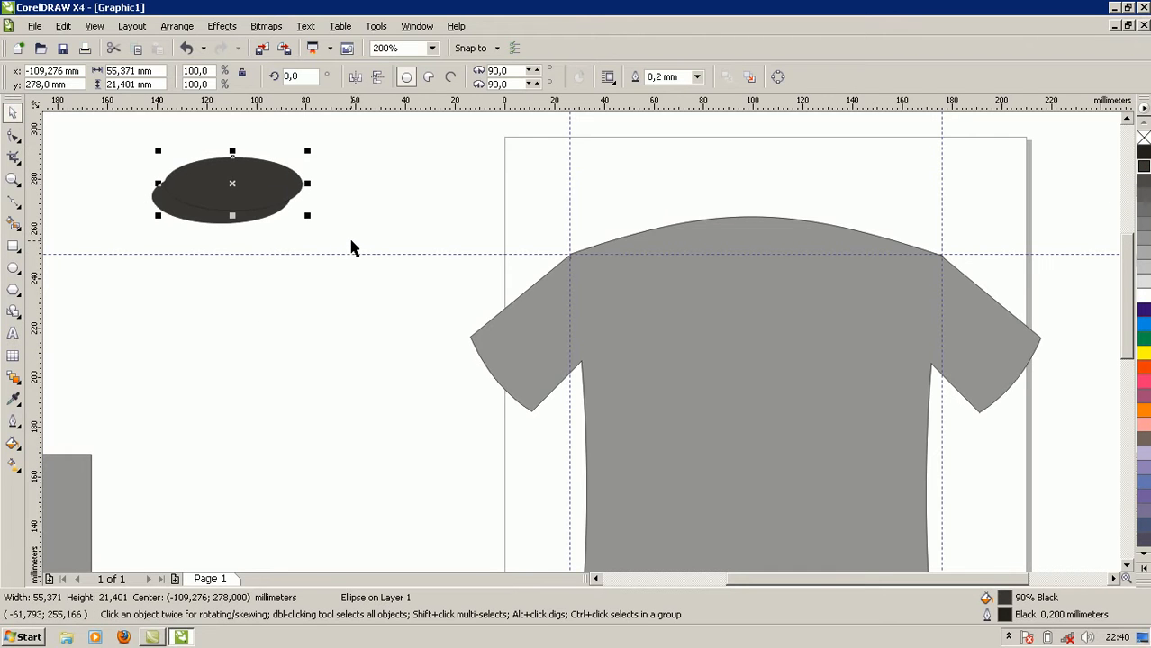
left_click_drag(306, 150, 298, 169)
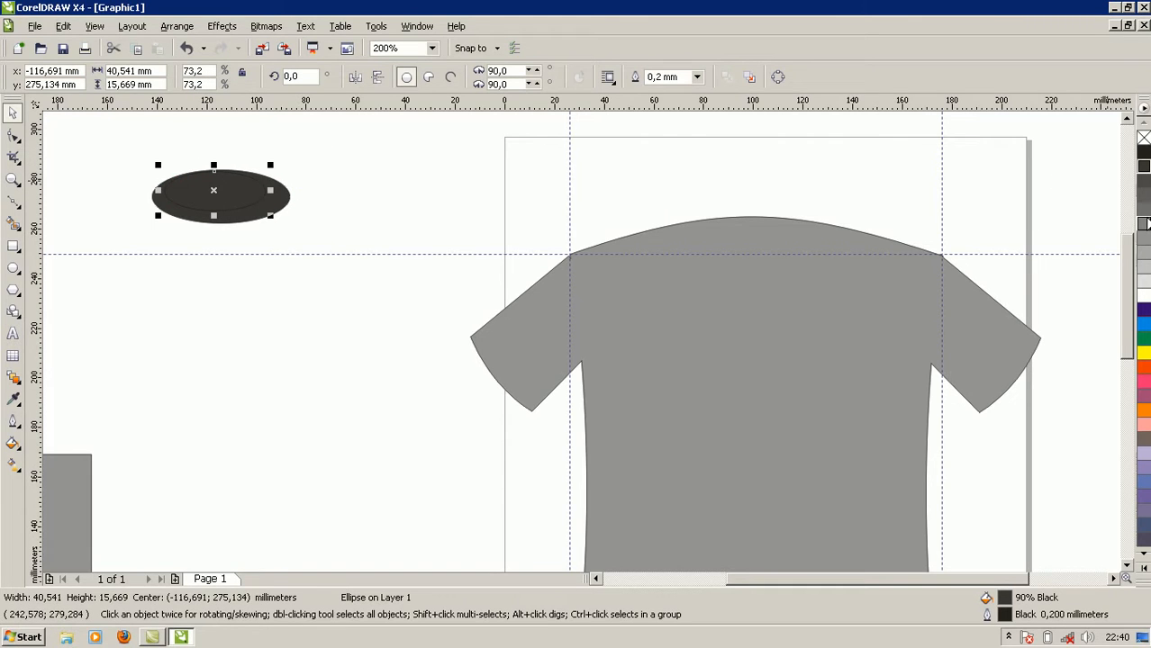
Step: Fill the smaller ellipse with 50% Black and align both ellipses by their top edges and horizontal centres
left_click(1144, 223)
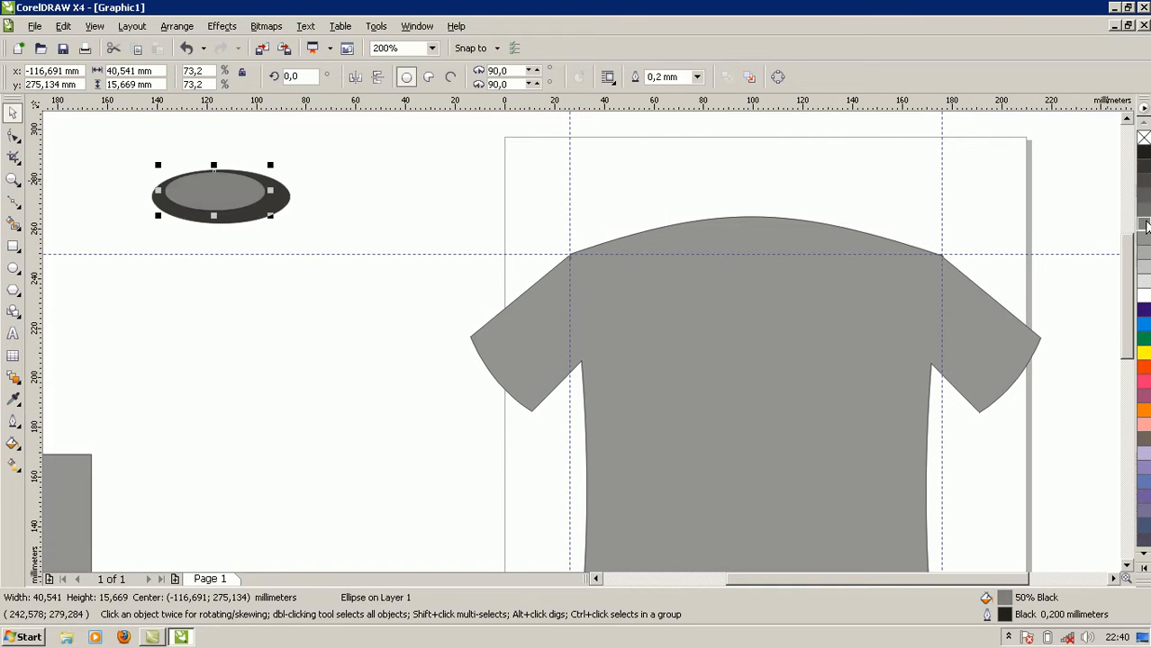
left_click(279, 203, "shift")
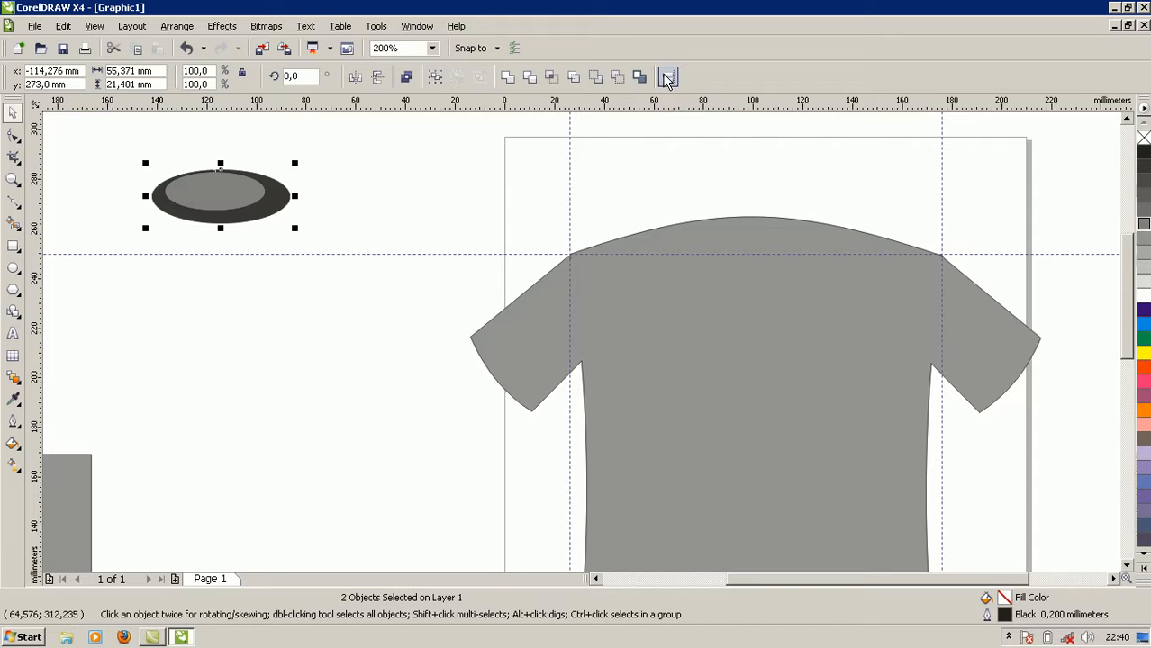
left_click(667, 79)
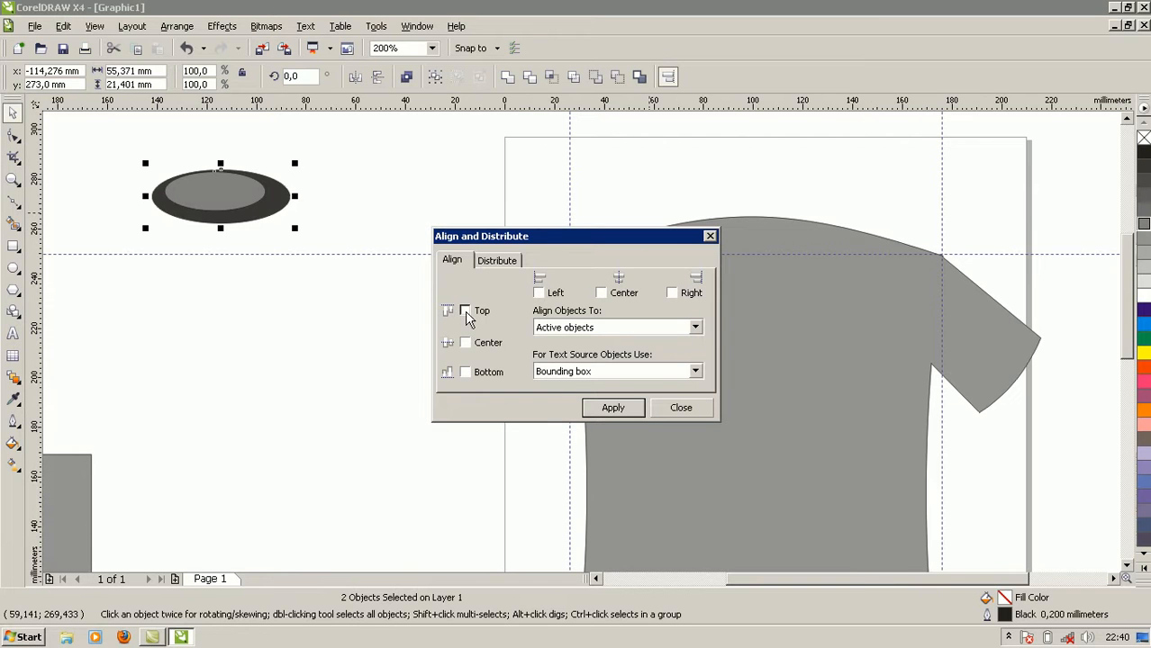
left_click(601, 293)
left_click(612, 407)
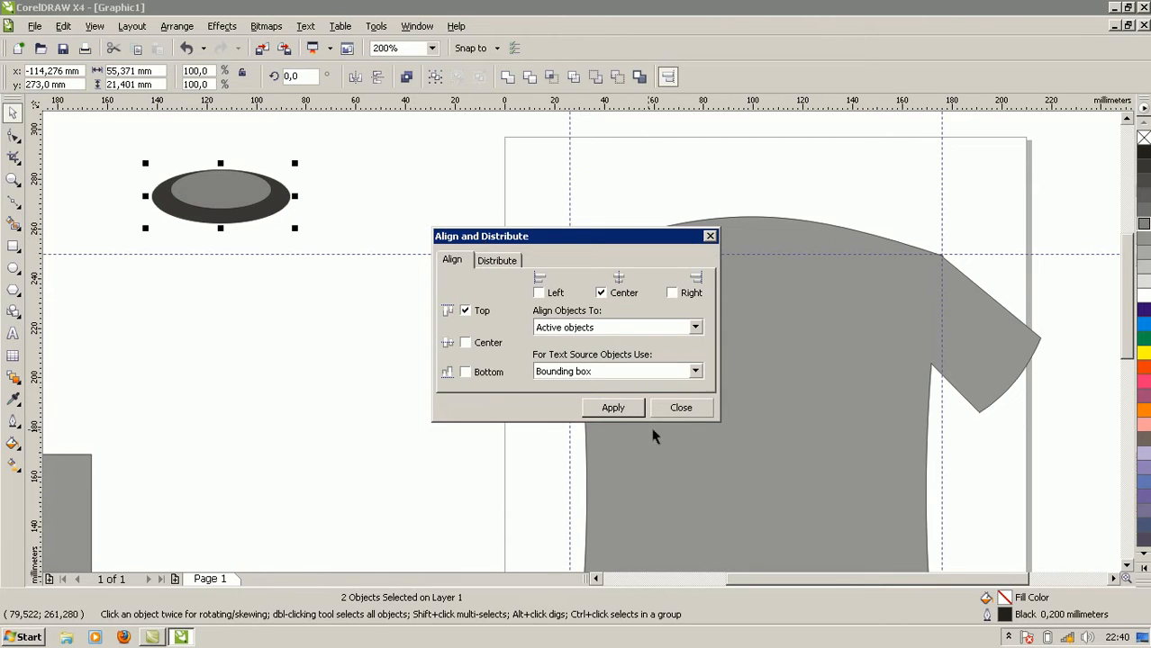
left_click(681, 408)
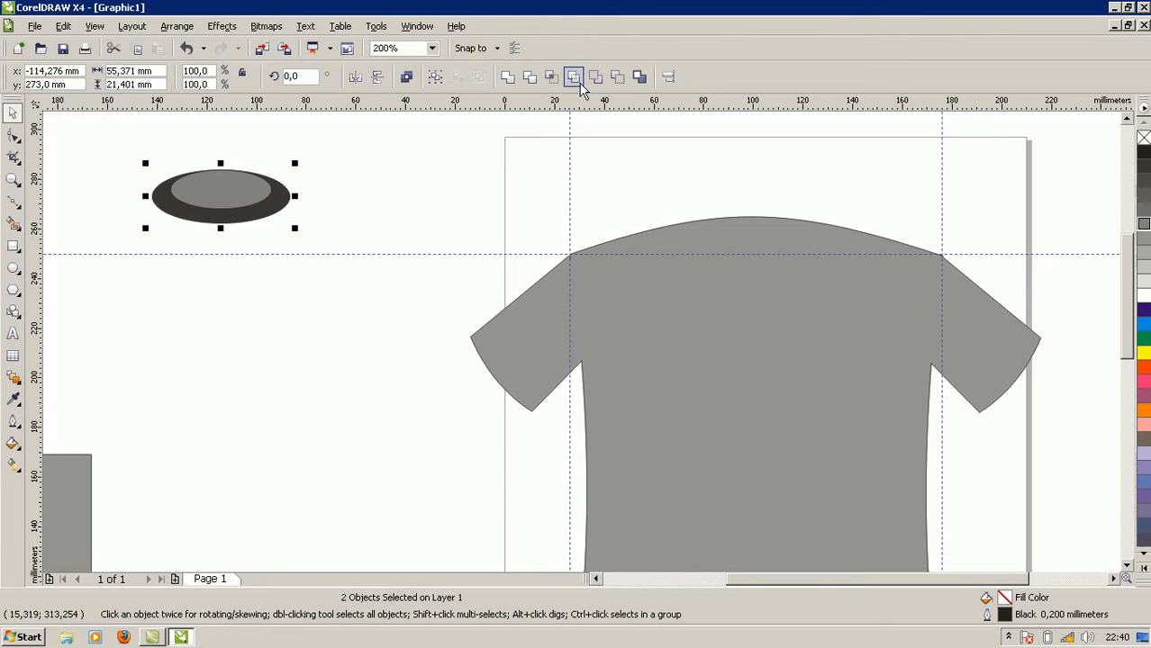
Step: Cut the smaller ellipse out of the dark ellipse with Back Minus Front, leaving a dark collar ring
left_click(617, 78)
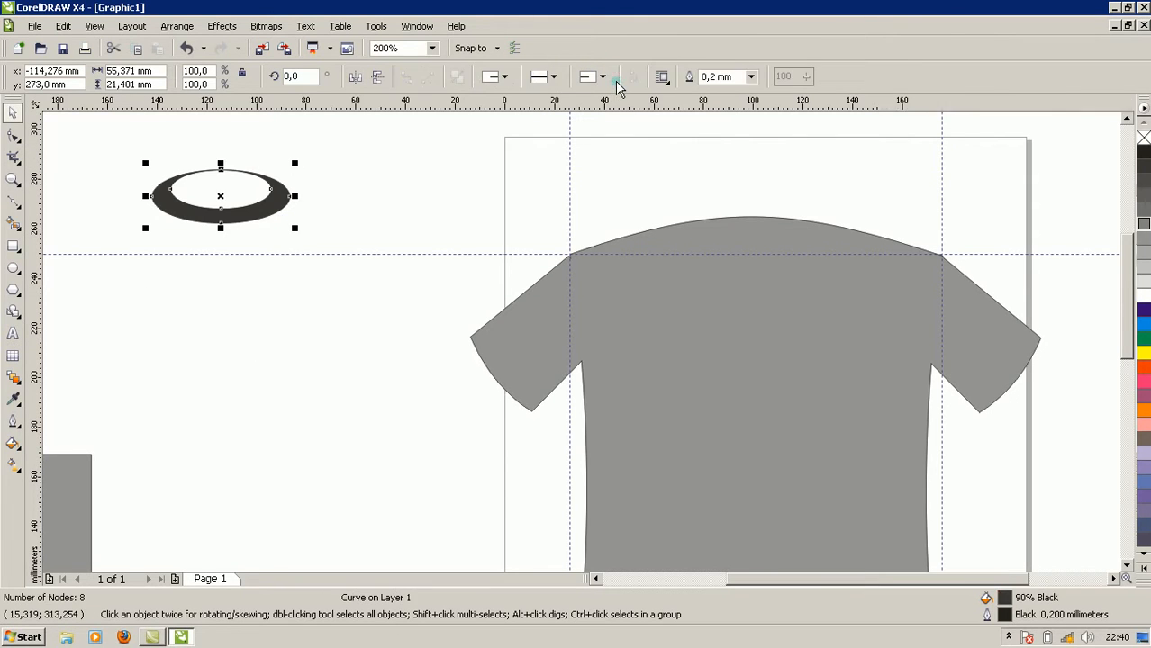
left_click(426, 241)
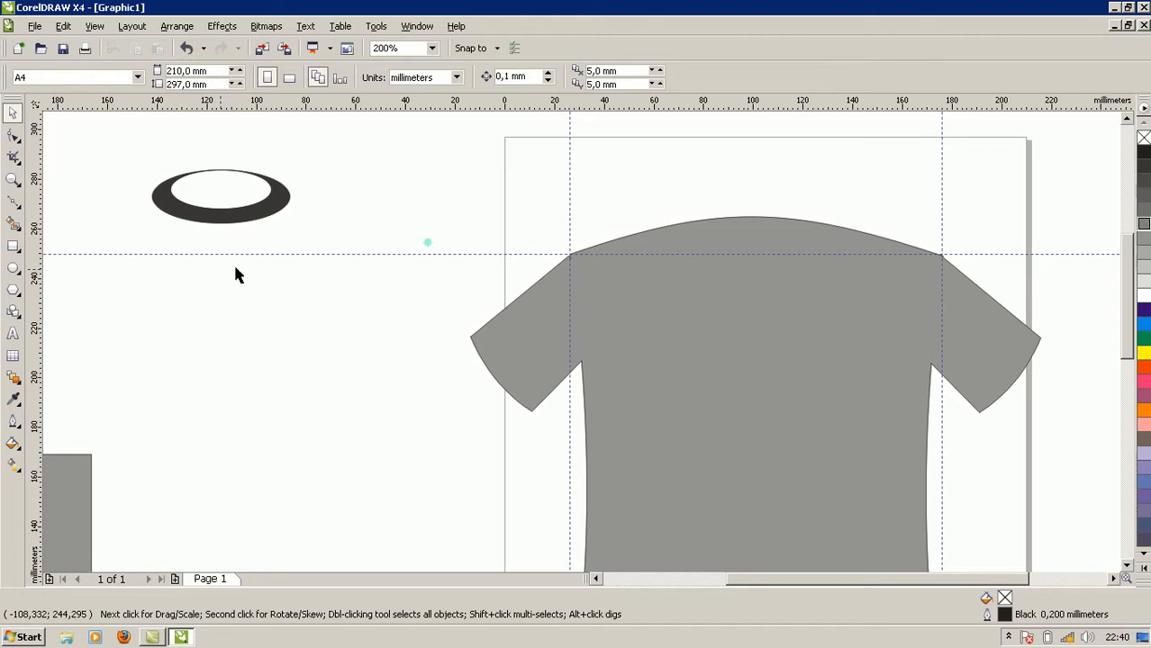
left_click(198, 214)
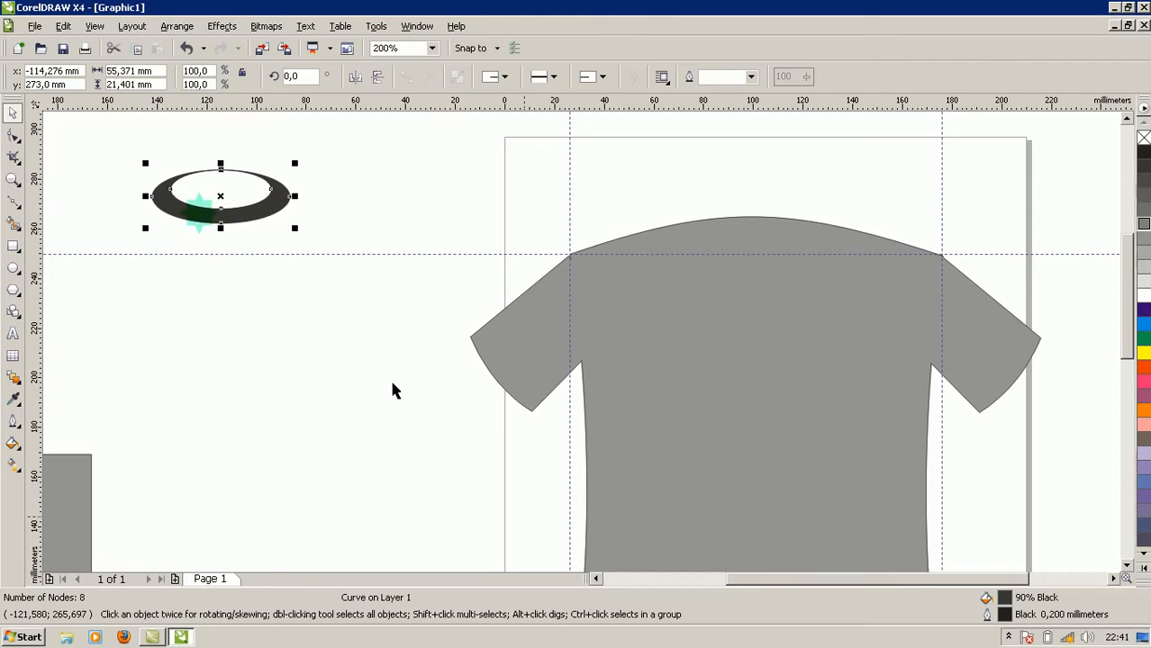
left_click(1009, 638)
left_click(1010, 637)
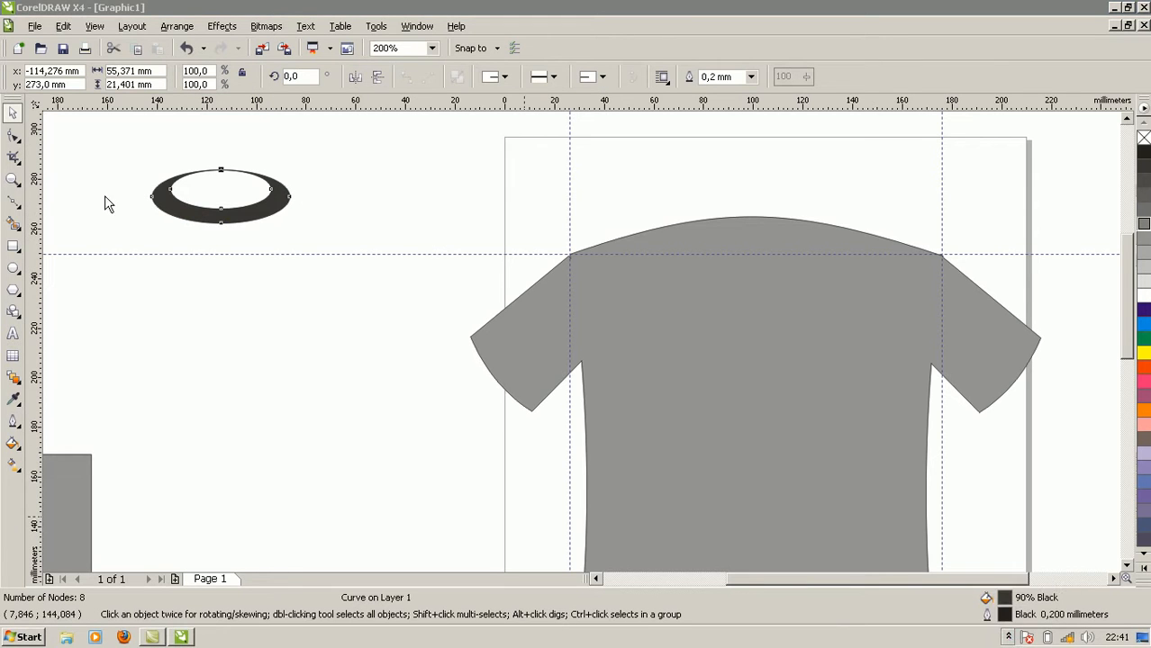
left_click(188, 209)
left_click(184, 211)
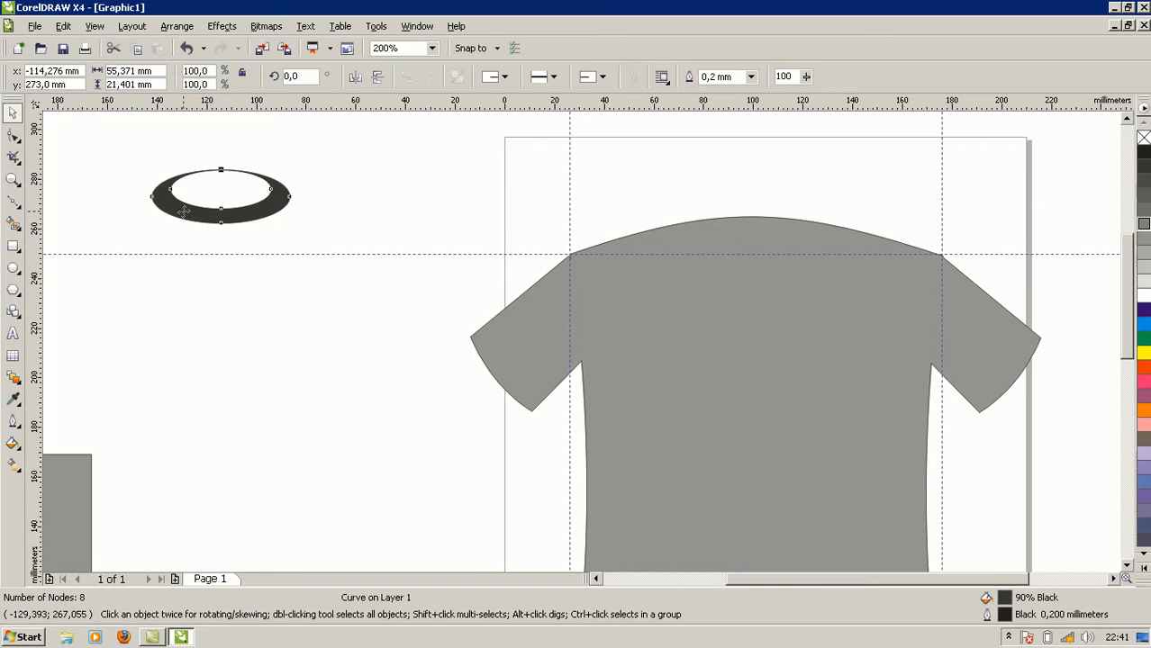
left_click(198, 204)
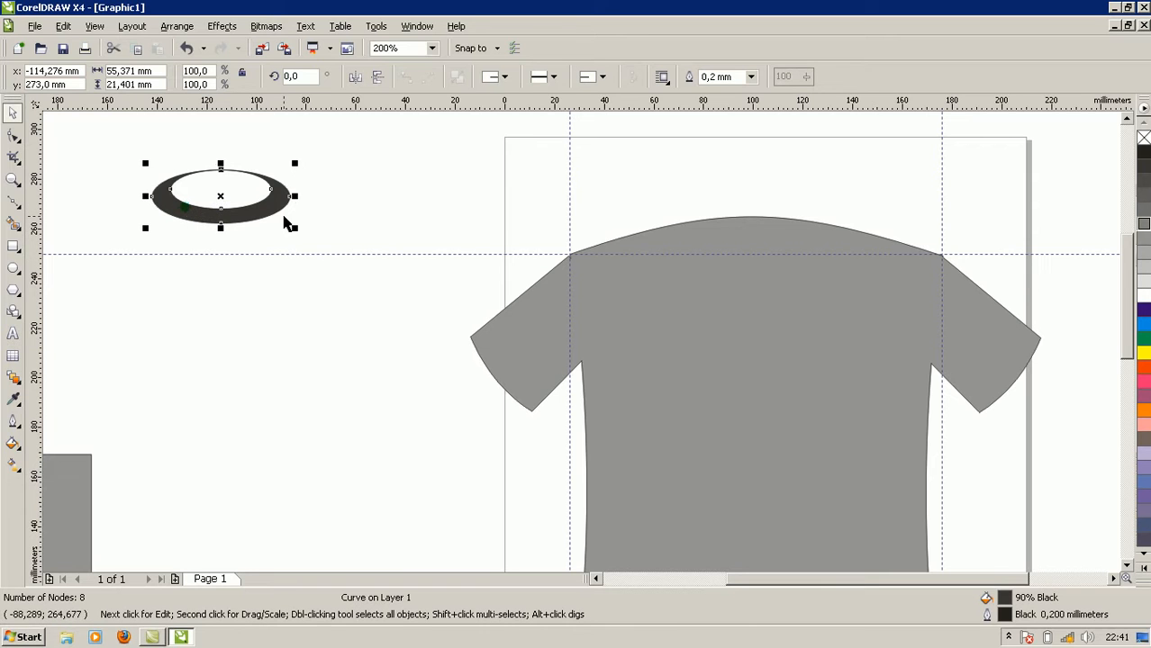
left_click(338, 217)
left_click(267, 214)
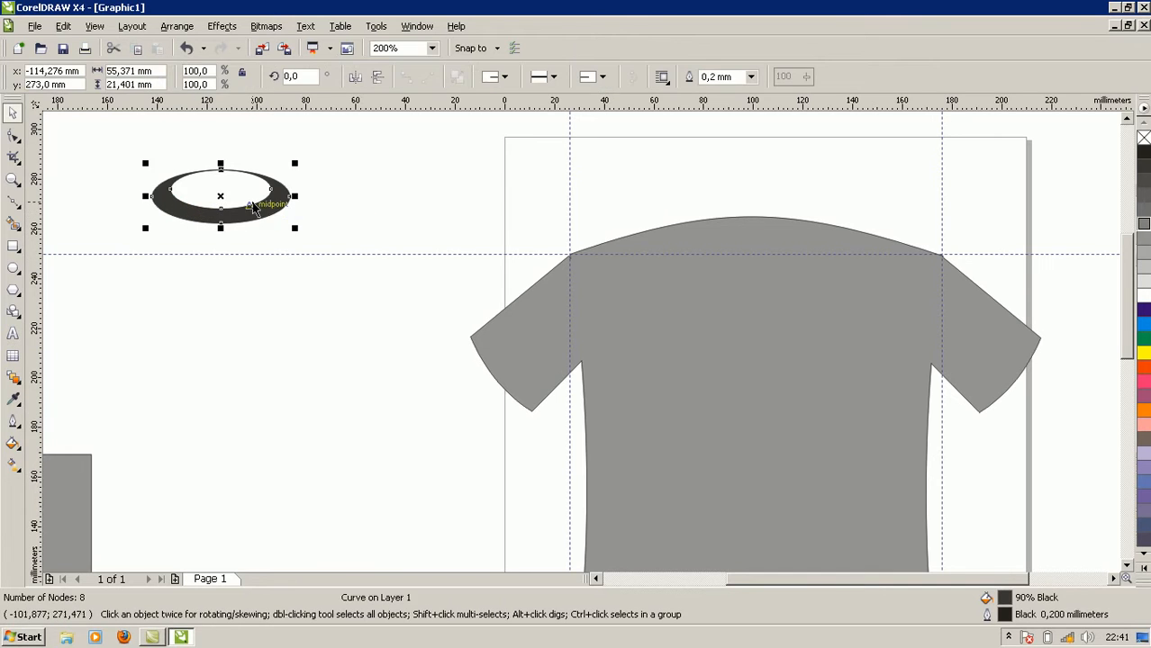
Step: Move the dark ring onto the T-shirt's neckline and align it with the shirt by top edge and horizontal centre
left_click_drag(255, 216, 774, 252)
left_click(780, 332, "shift")
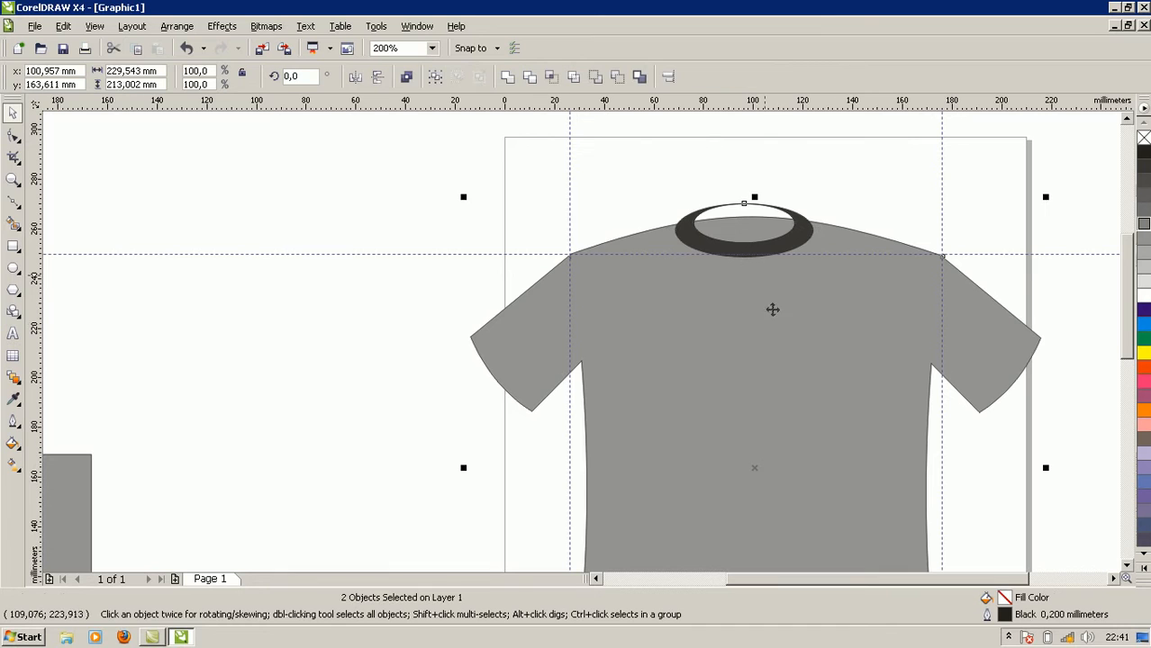
left_click(668, 77)
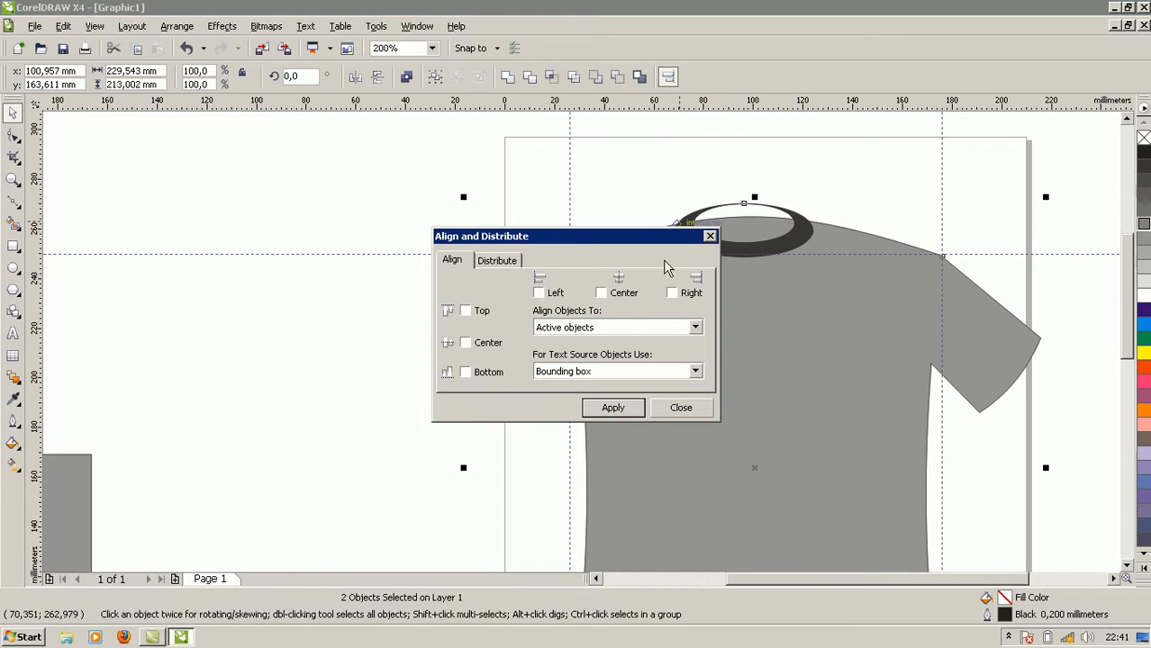
left_click(609, 300)
left_click(465, 311)
left_click(615, 411)
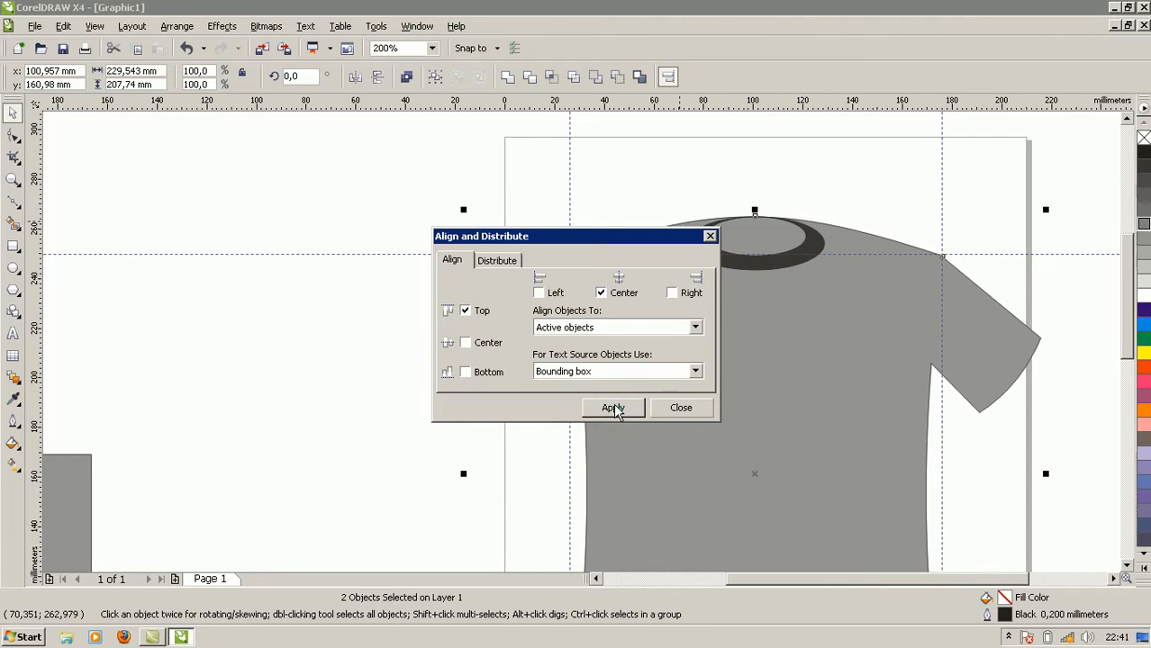
left_click(709, 237)
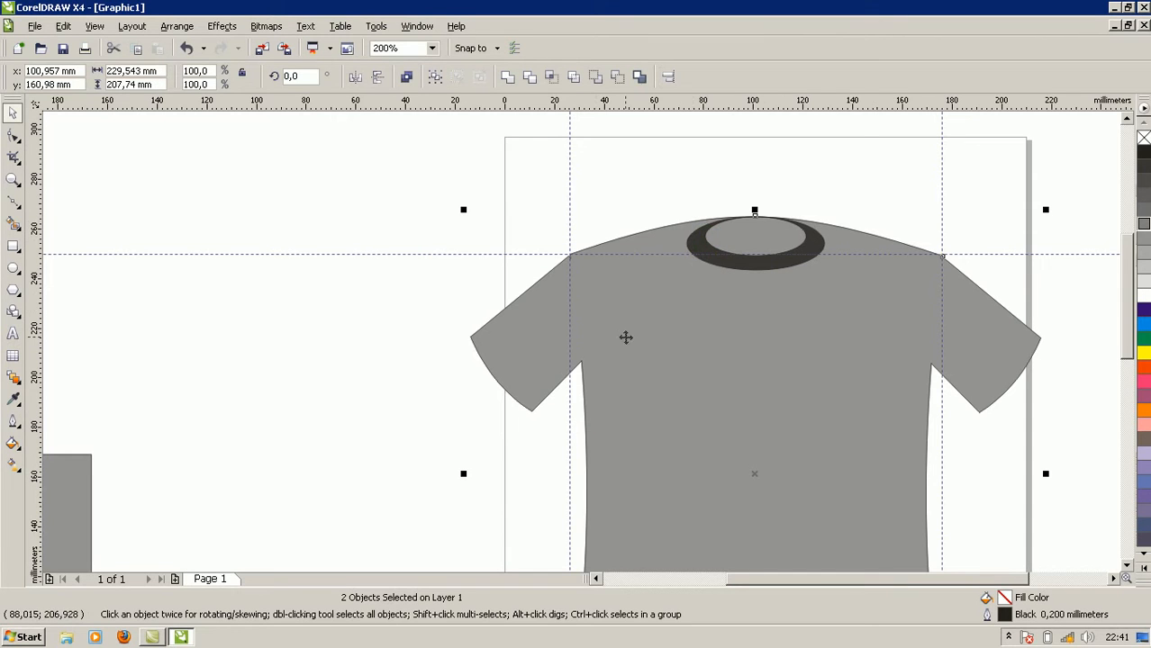
Step: Nudge the collar ring straight up about 8.5 mm so its upper half extends above the shirt's shoulder curve
left_click(352, 263)
left_click(732, 265)
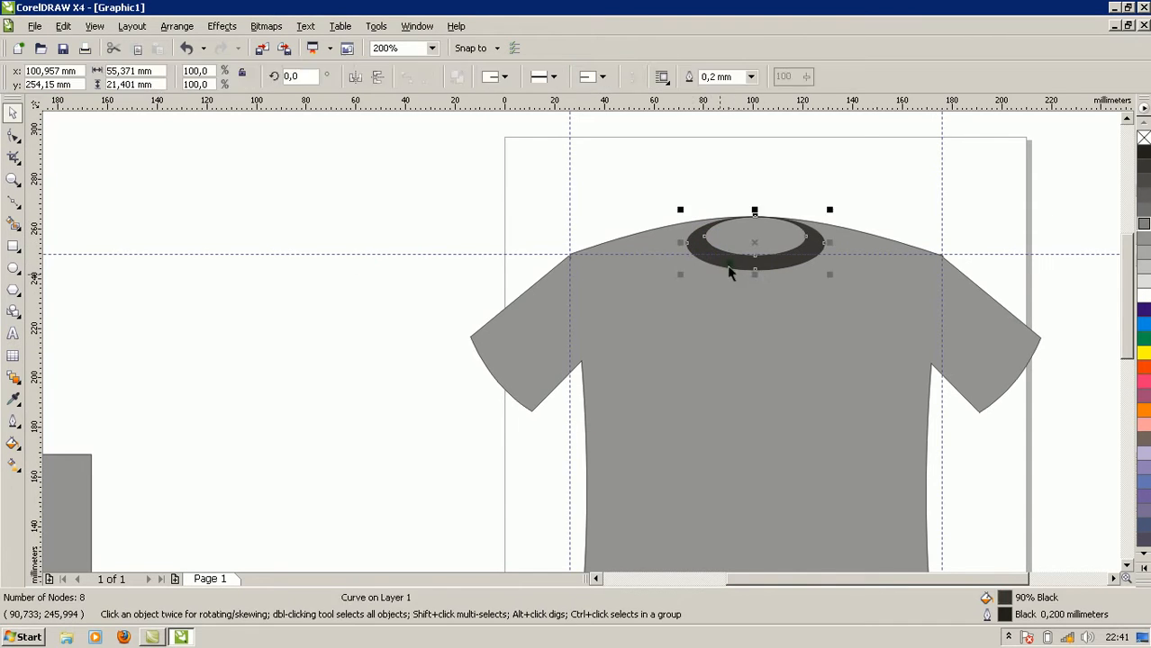
key("Up")
key("Up")
key("Up")
key("Up")
key("Up")
key("Up")
key("Up")
key("Up")
key("Up")
key("Up")
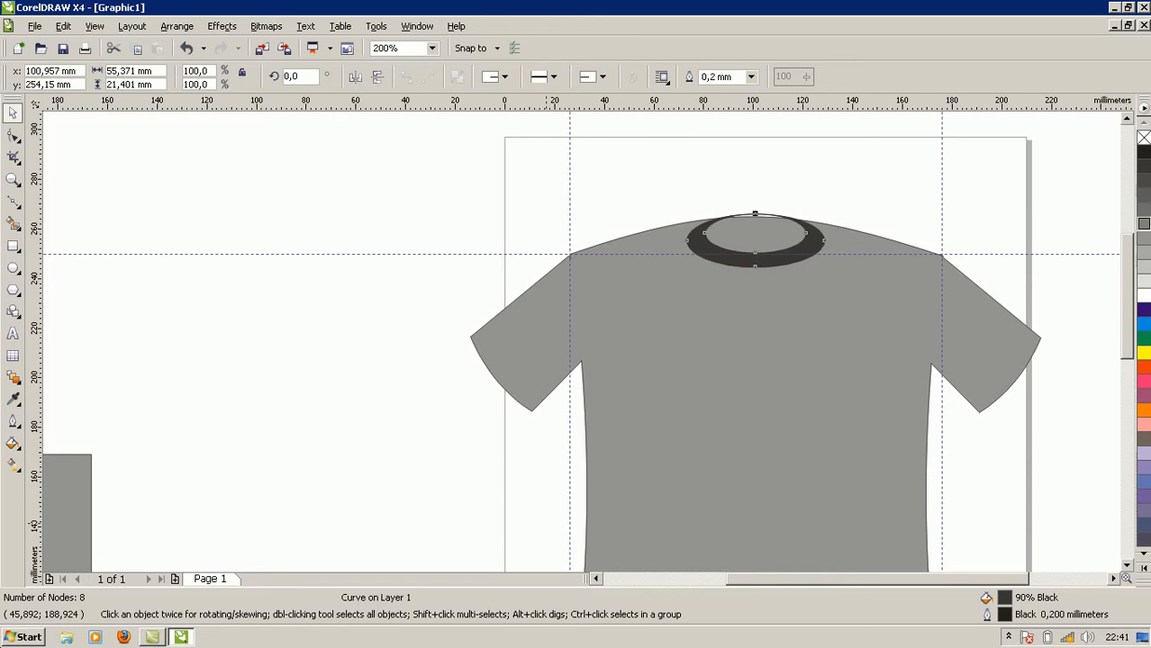
key("Up")
key("Up")
key("Up")
key("Up")
key("Up")
key("Up")
key("Up")
key("Up")
key("Up")
key("Up")
key("Up")
key("Up")
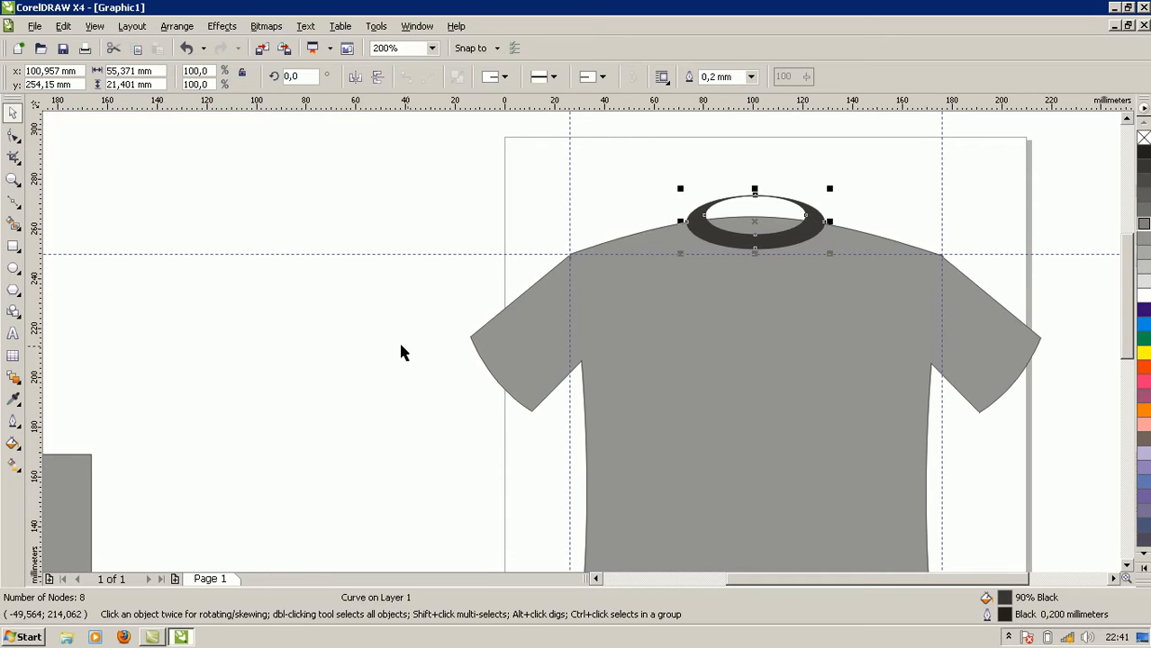
Step: Intersect the collar ring with the T-shirt to create a collar piece that follows the shoulder curve
left_click(606, 342, "shift")
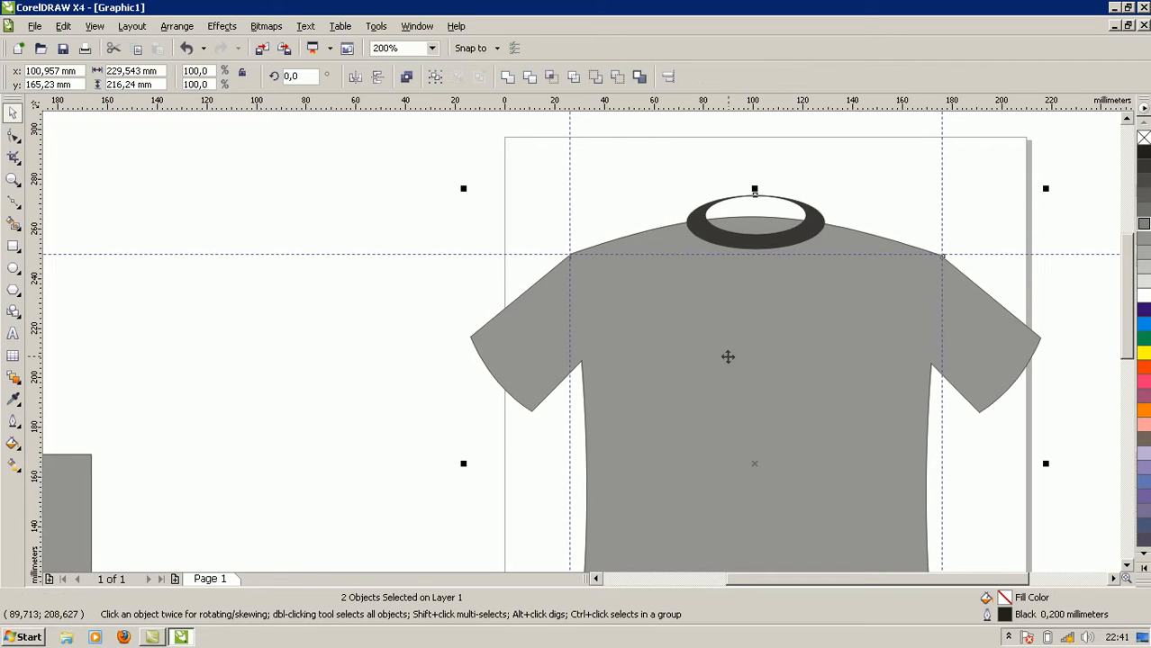
left_click(293, 236)
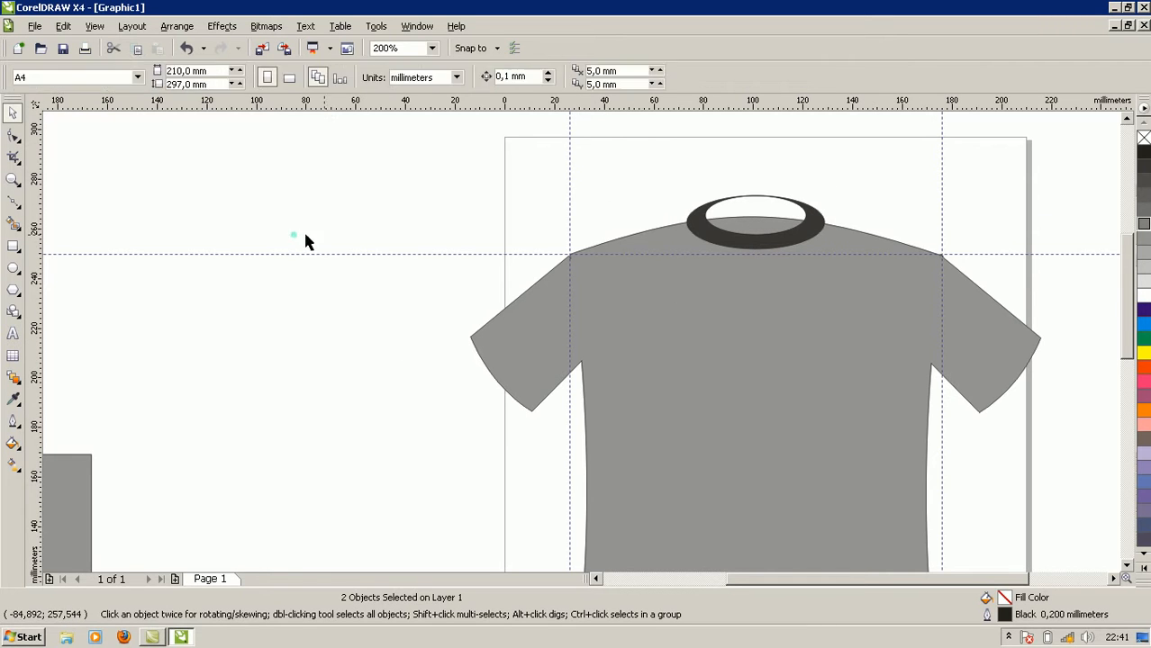
left_click(740, 242)
left_click(605, 320, "shift")
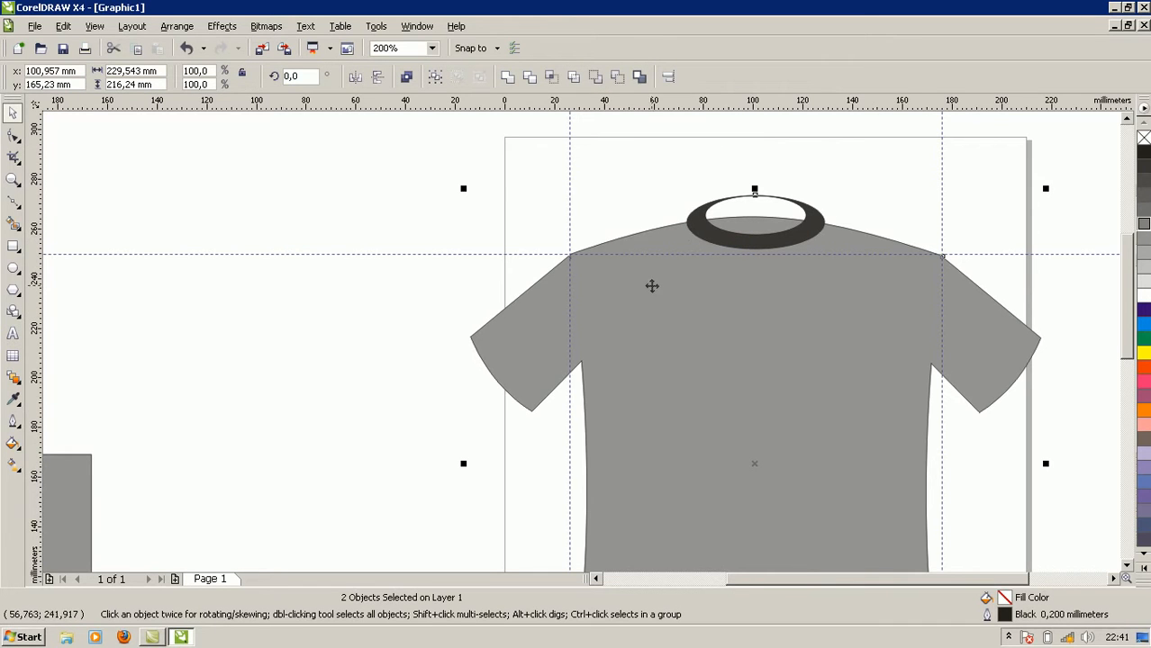
left_click(558, 87)
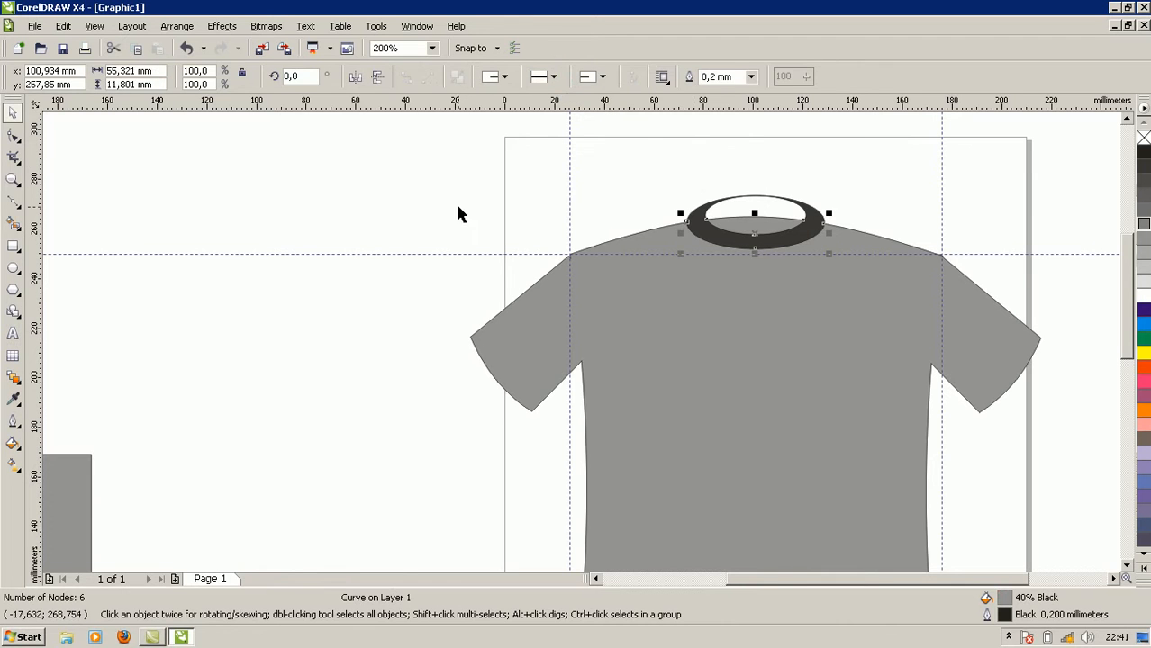
left_click(454, 214)
Step: Move the original ring to the empty area left of the page and fill the intersected collar piece with 90% Black
left_click_drag(711, 209, 319, 180)
left_click(742, 236)
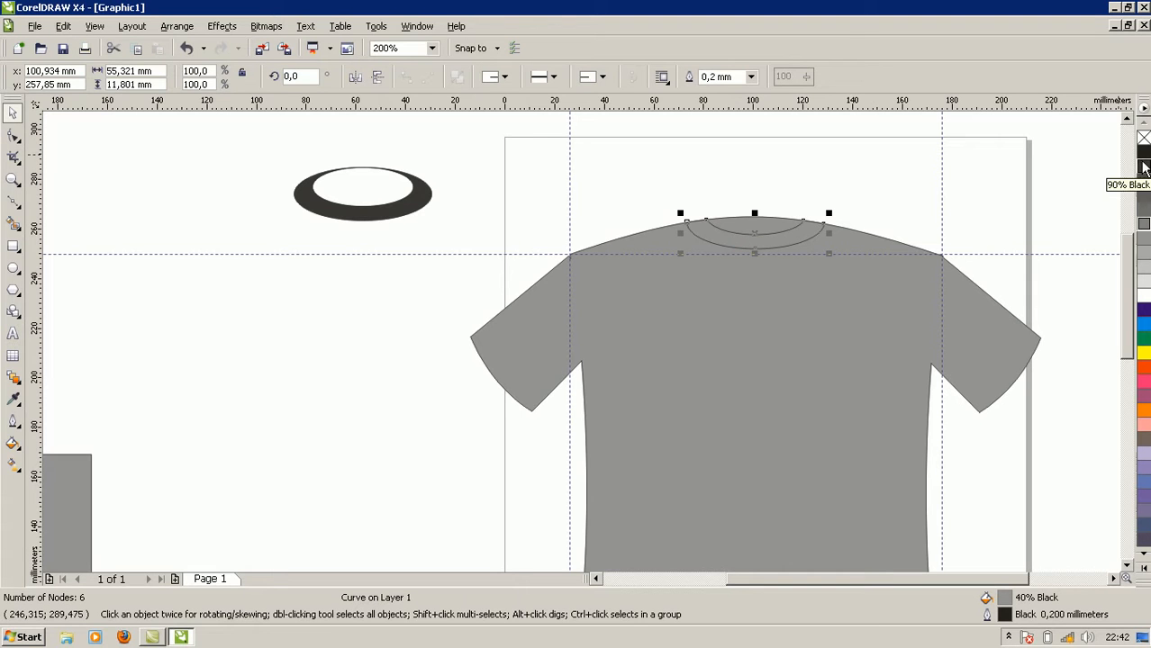
left_click(1144, 168)
left_click(868, 185)
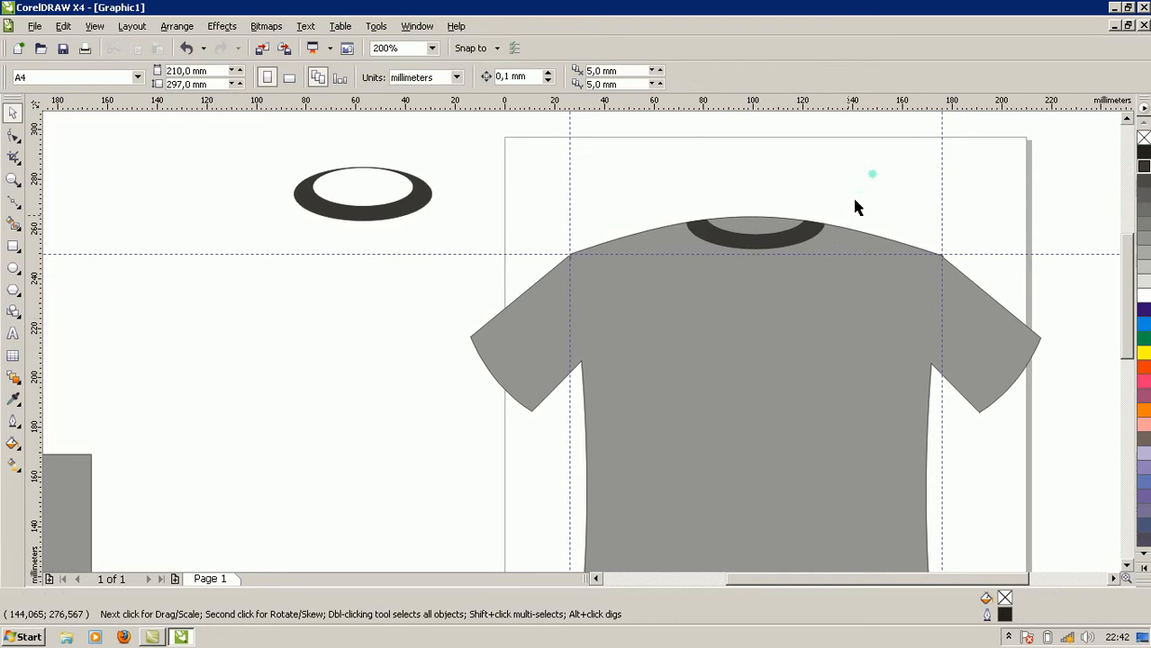
scroll(803, 512, "down", 1)
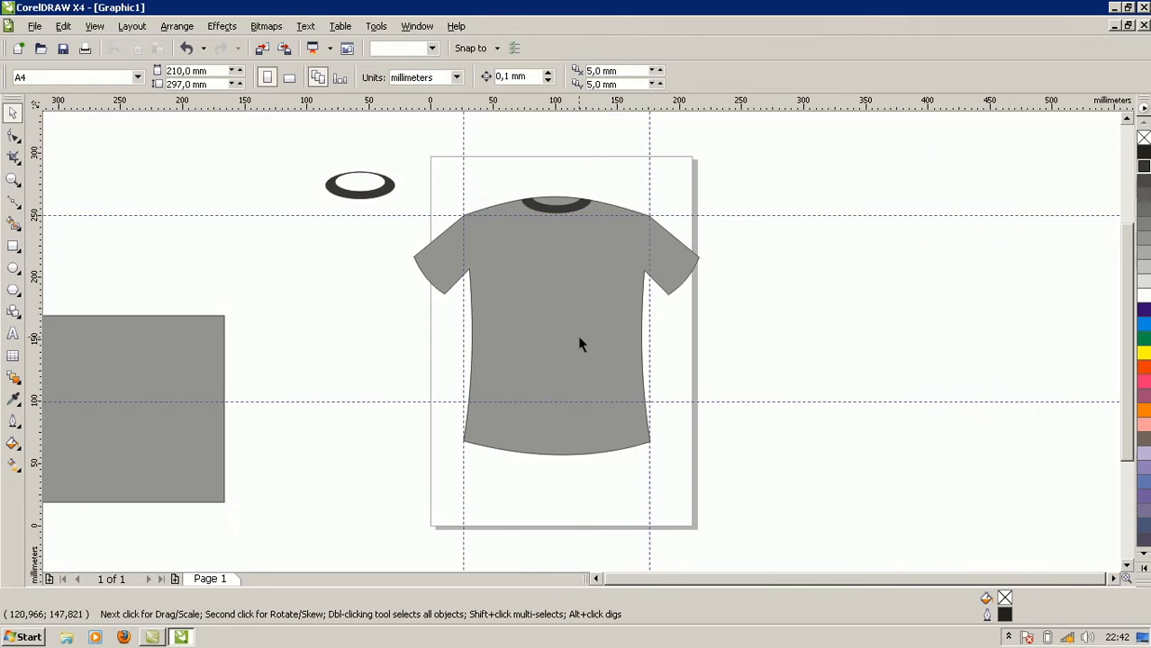
scroll(579, 338, "up", 1)
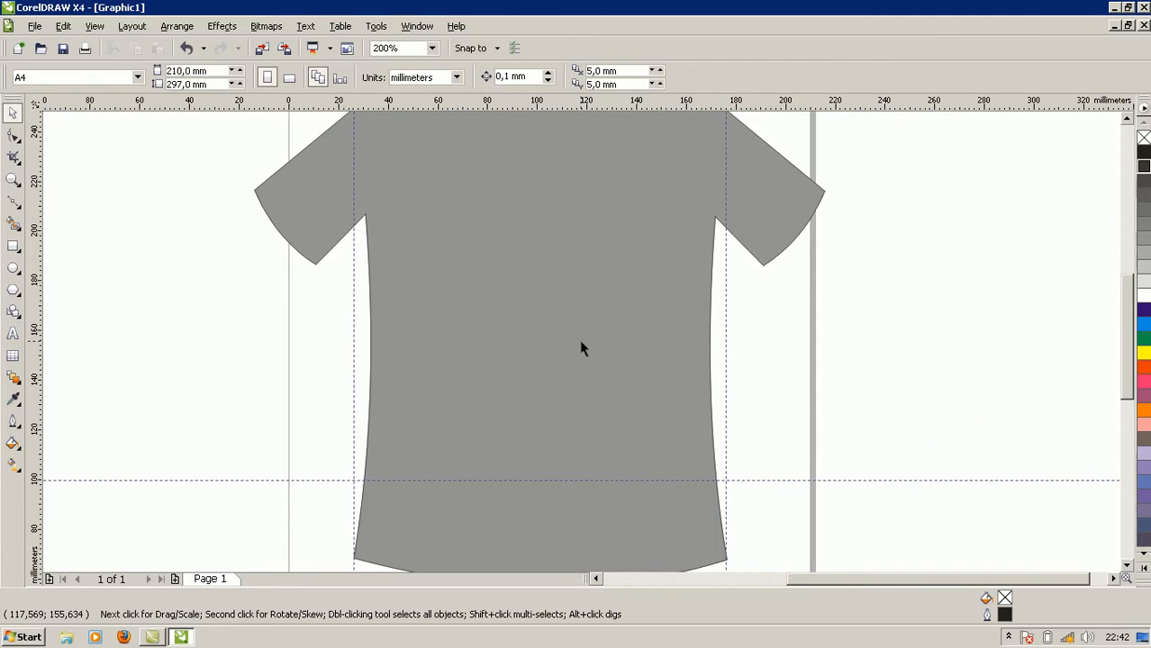
scroll(580, 340, "down", 1)
scroll(1115, 380, "up", 1)
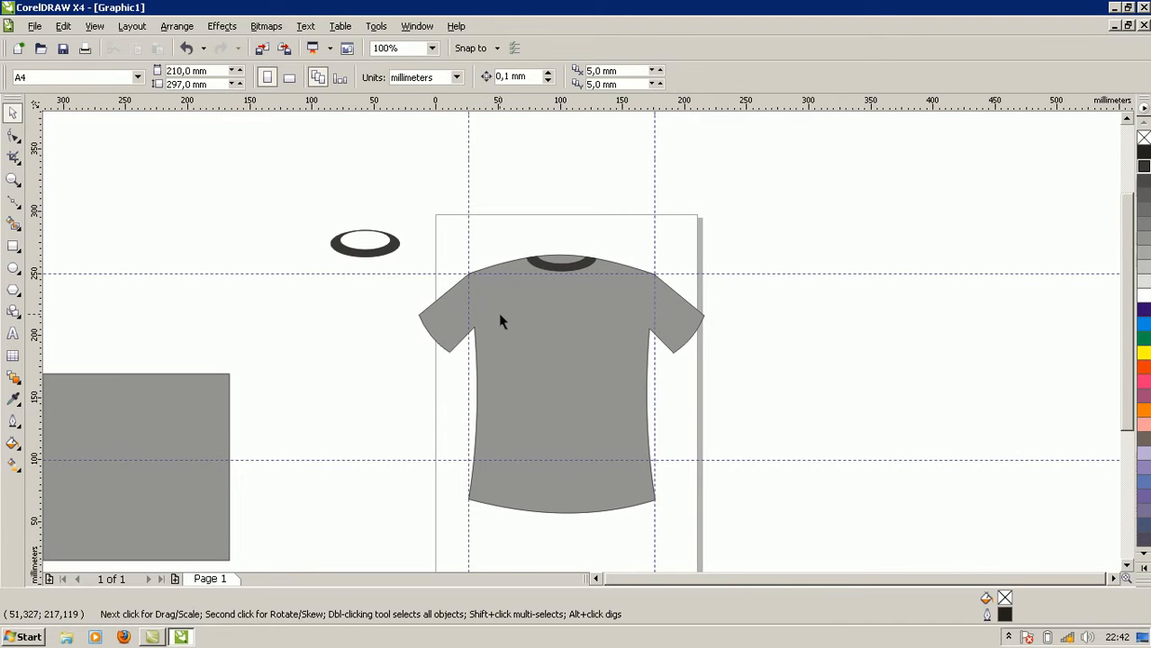
scroll(501, 317, "up", 1)
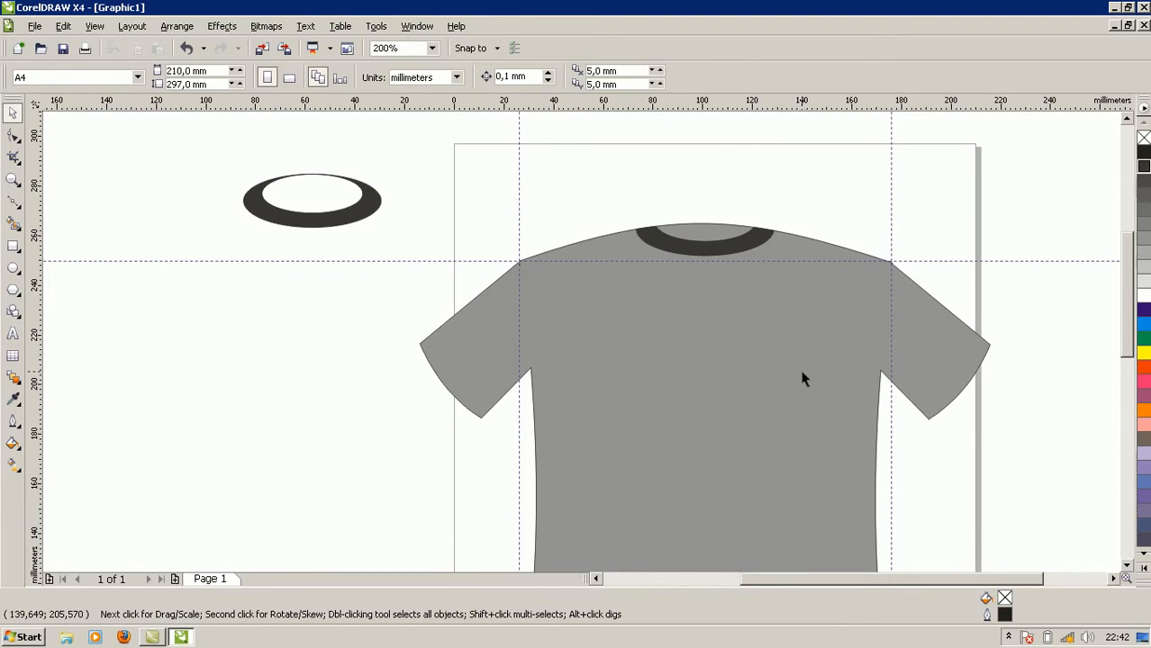
left_click(701, 227)
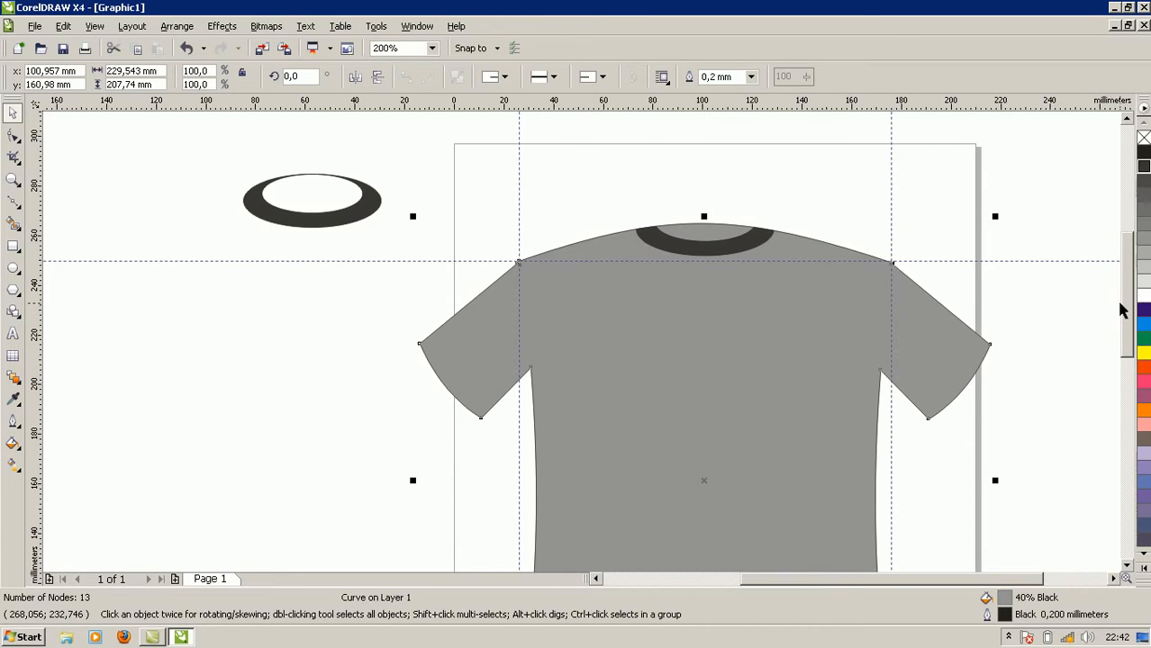
left_click_drag(1121, 308, 1131, 355)
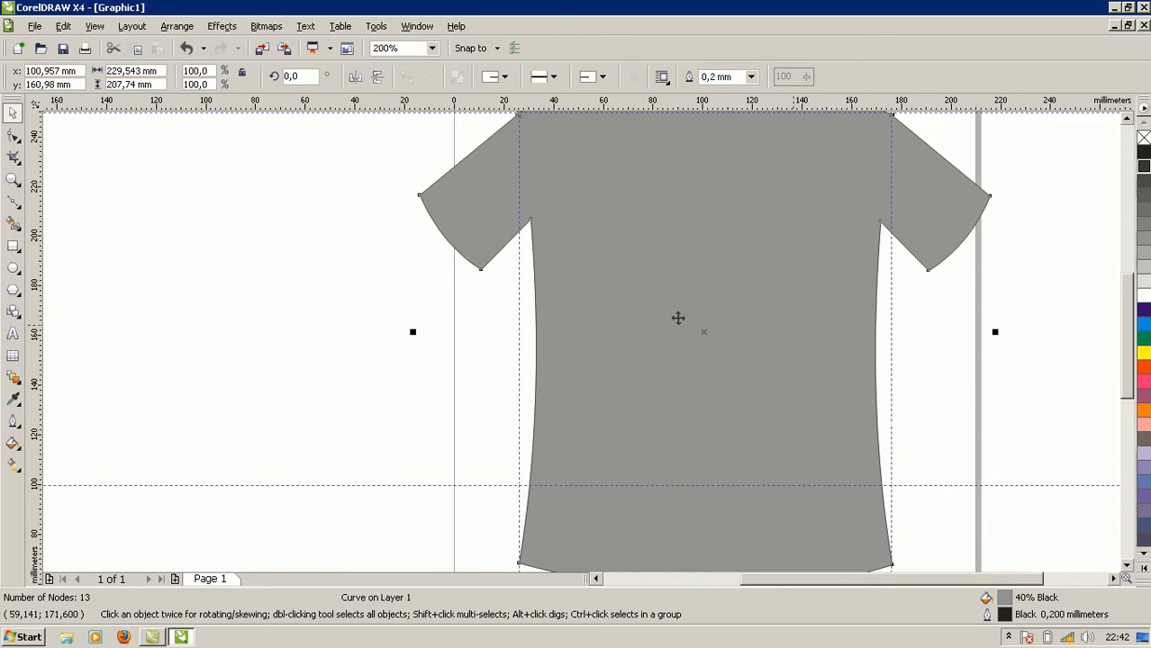
scroll(1126, 360, "up", 3)
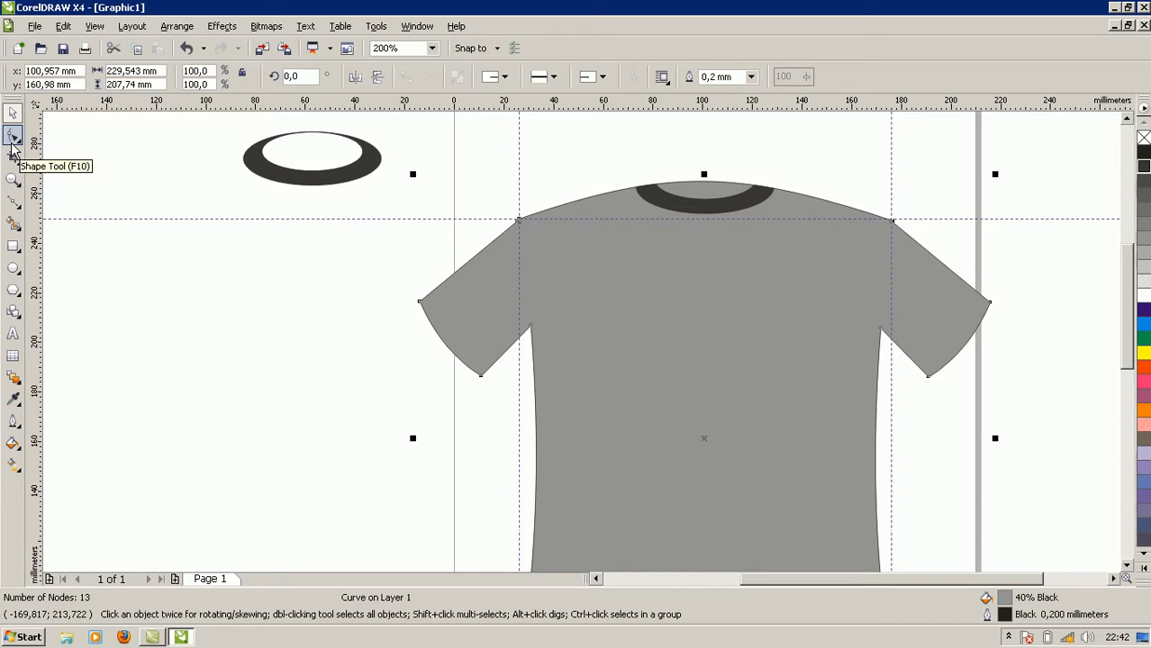
Step: Draw a straight Bezier line across the left sleeve, from its upper edge to its lower edge just inside the cuff
left_click(14, 202)
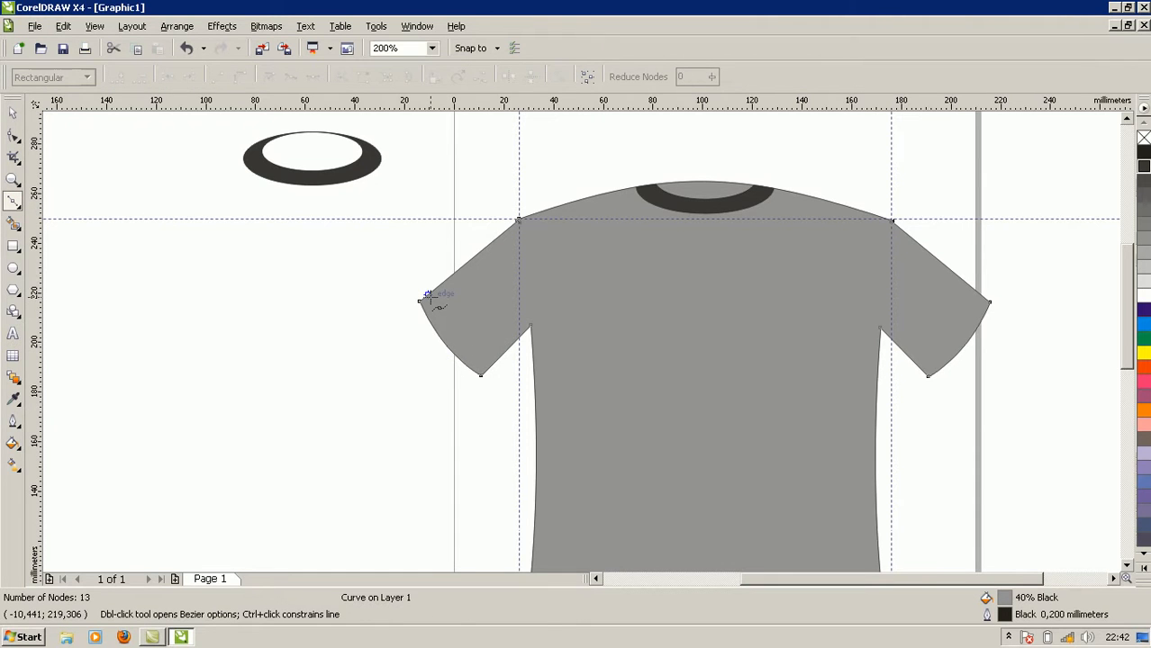
left_click(427, 295)
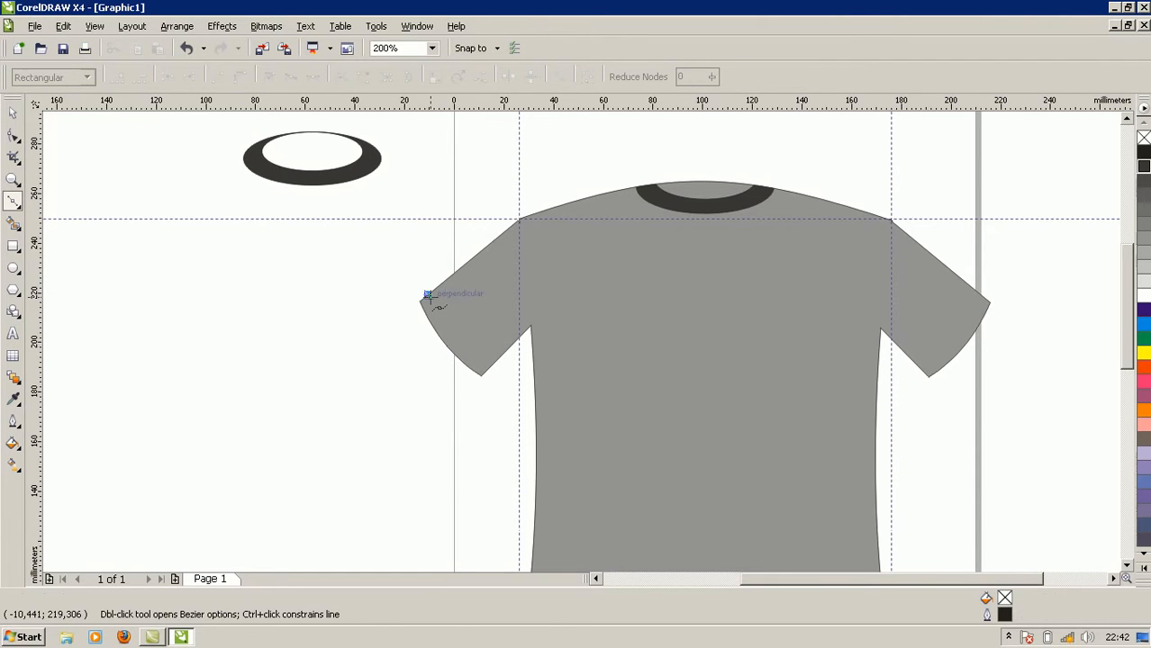
left_click(486, 369)
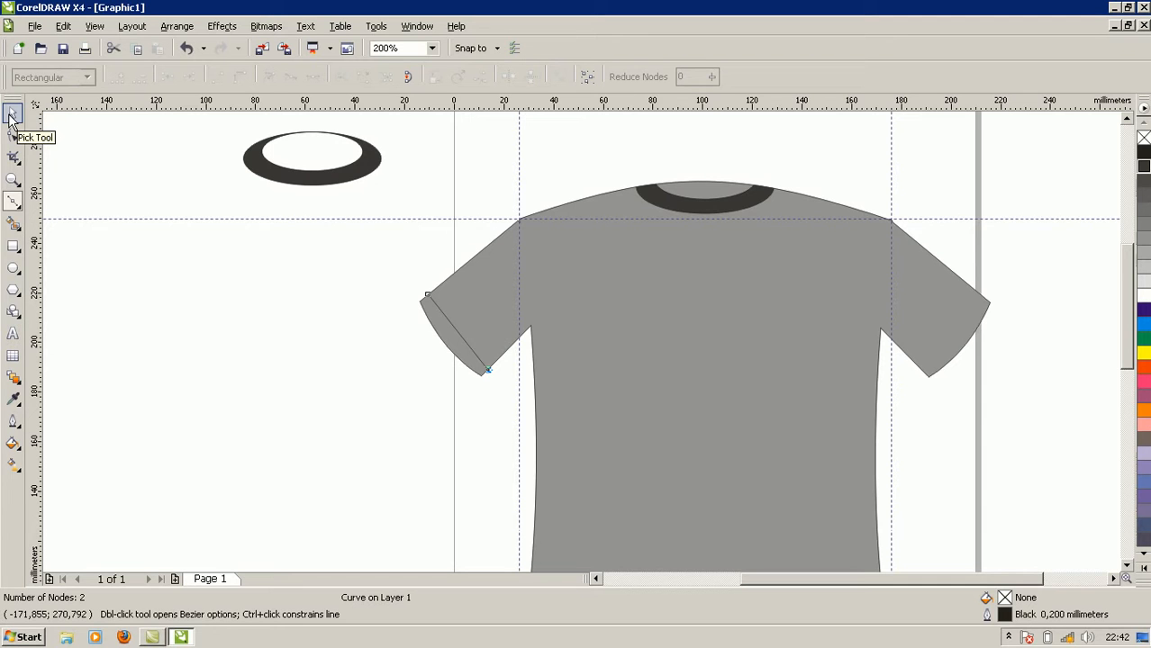
Step: Convert the straight line across the left sleeve to a curve and bend it outward to run parallel to the cuff edge
left_click(12, 135)
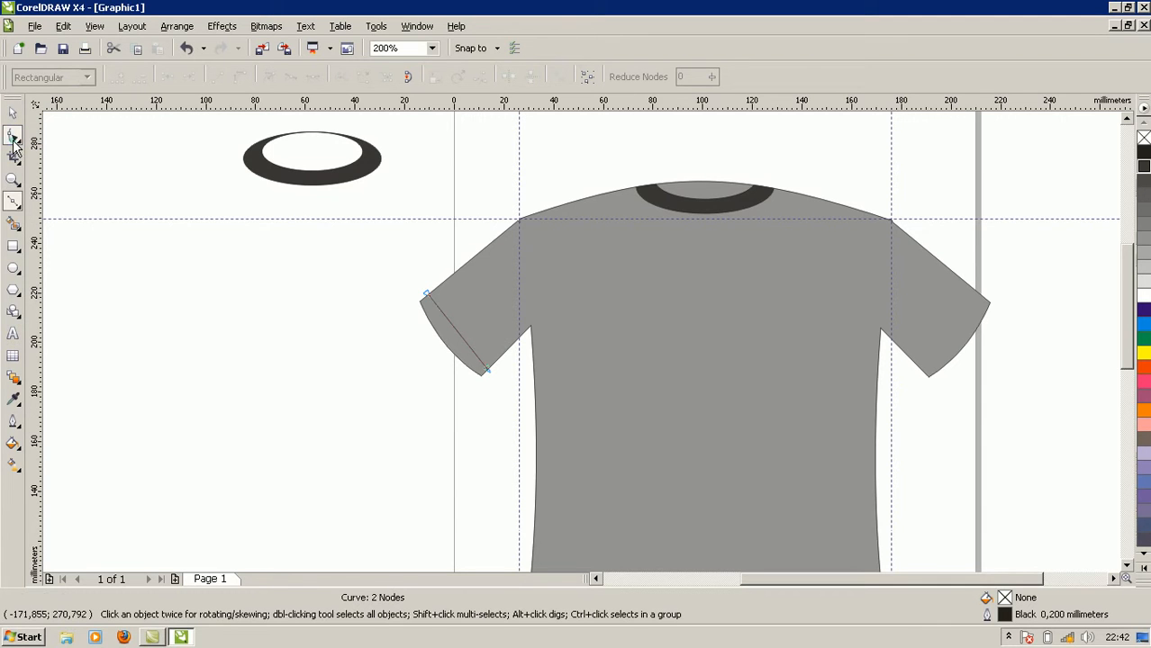
left_click(456, 333)
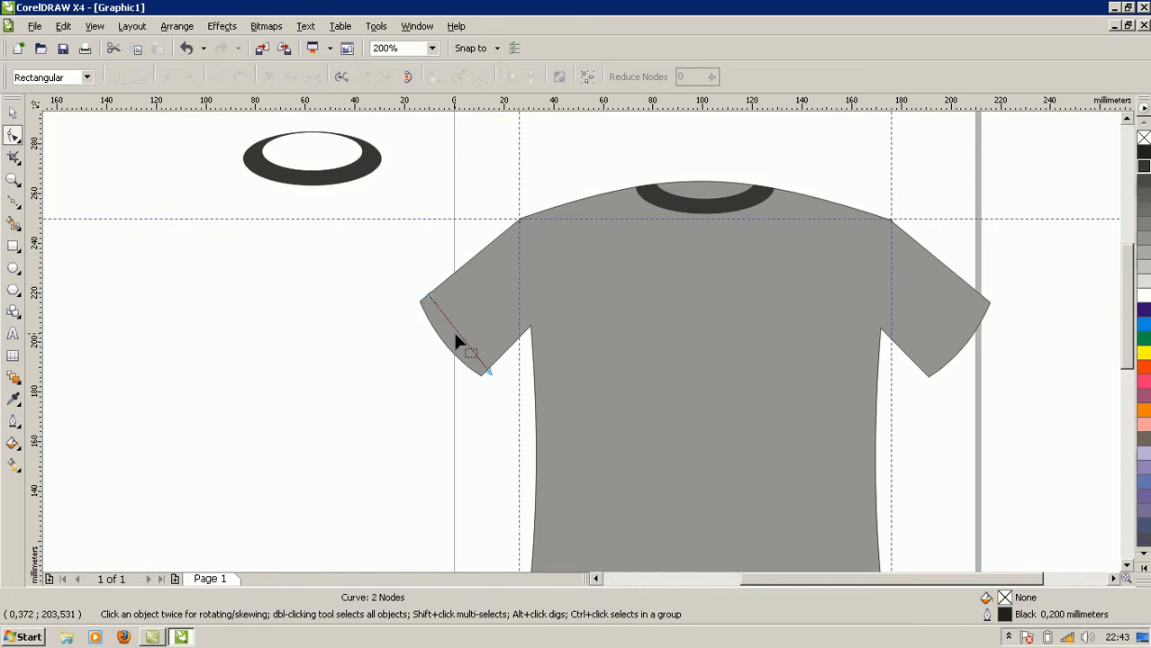
left_click(456, 332)
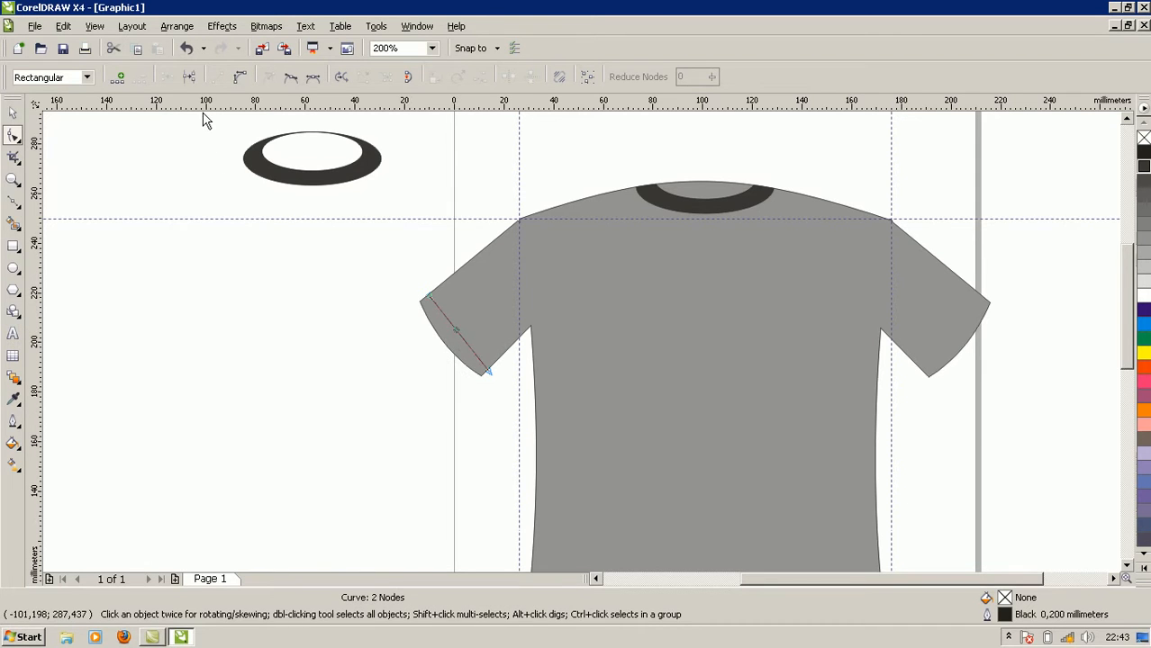
left_click(240, 79)
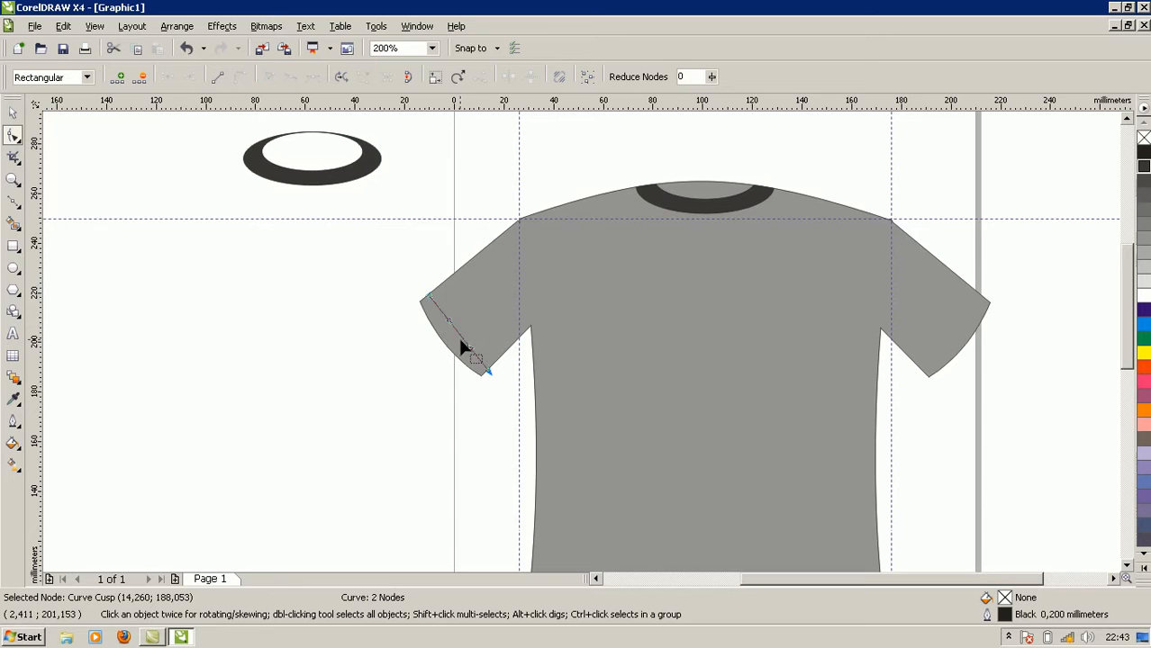
left_click_drag(458, 335, 456, 348)
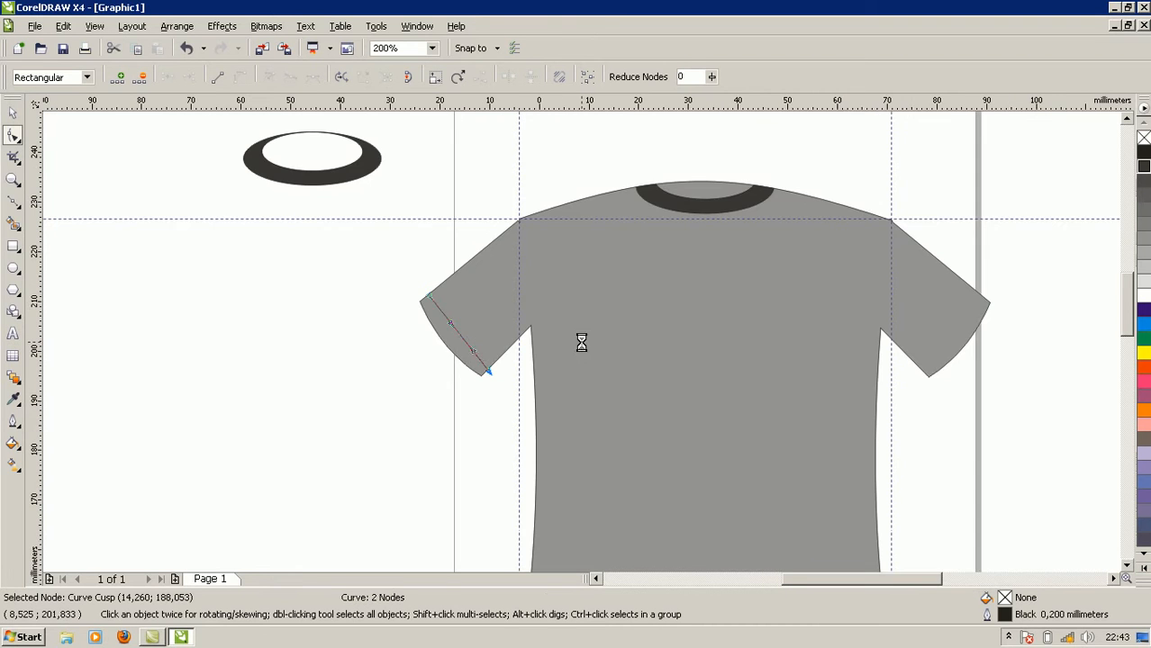
scroll(580, 342, "up", 1)
left_click_drag(555, 346, 545, 353)
left_click(484, 397)
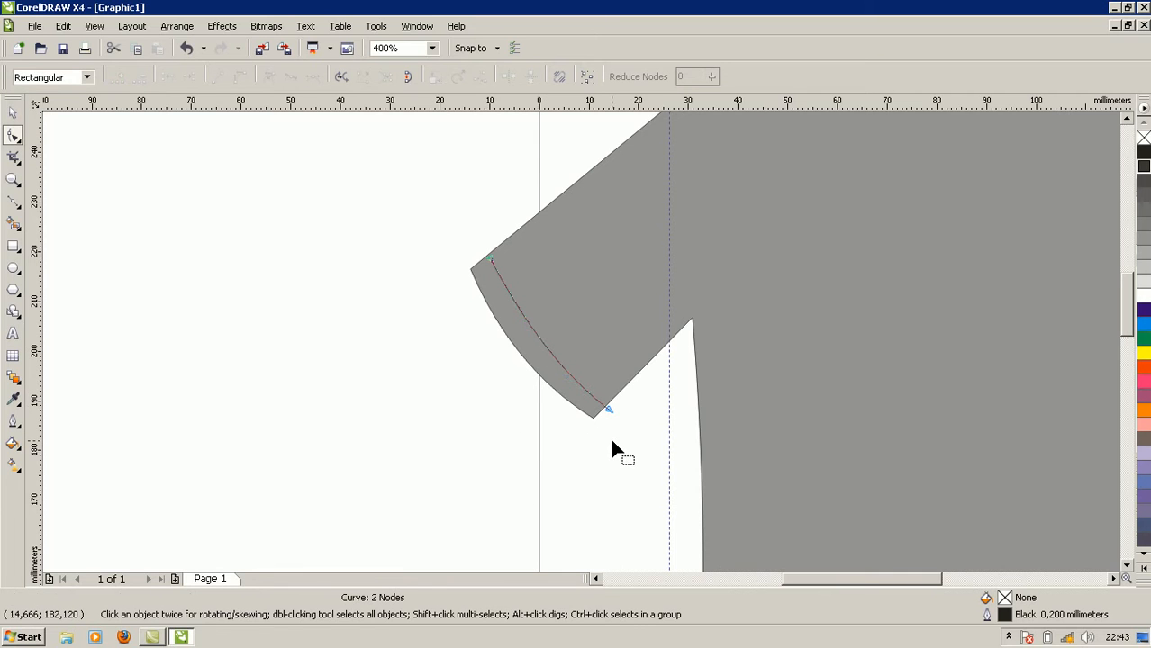
Step: Nudge the lower end node of the left cuff curve up 0.3 mm toward the sleeve's underside
left_click(608, 411)
left_click_drag(608, 412, 604, 408)
left_click(608, 427)
key("ctrl+z")
key("Left")
key("Up")
key("Up")
key("Up")
Step: Try shifting the lower end node of the left cuff curve sideways toward the cuff edge, and undo the shift
key("Left")
key("Left")
key("Left")
key("Left")
key("Left")
key("Left")
key("Left")
key("Left")
key("Left")
key("Left")
key("Left")
key("Left")
key("Left")
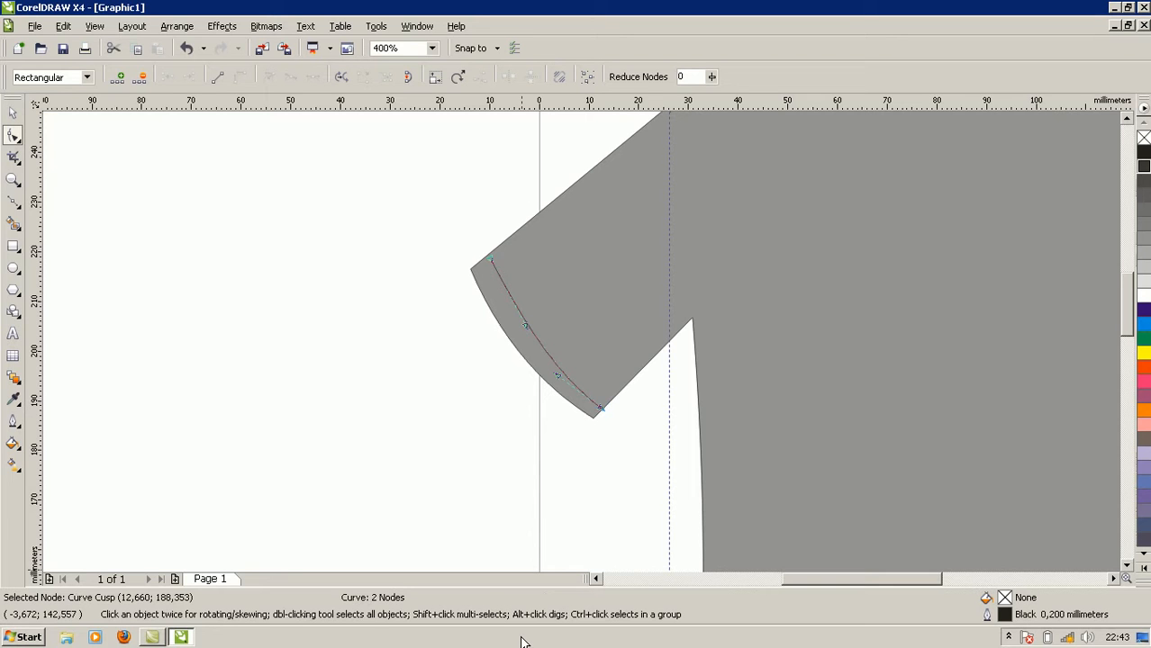
key("ctrl+z")
left_click(471, 394)
left_click(547, 350)
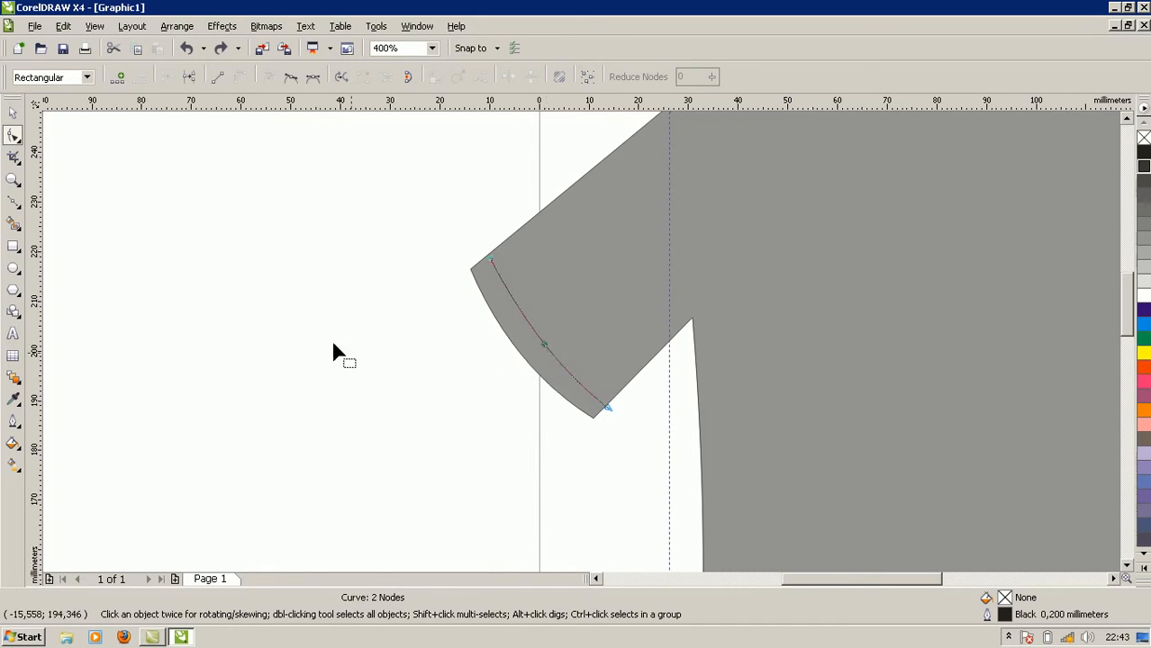
Step: Nudge the whole left cuff curve about 1.1 mm left and 0.5 mm up so both ends meet the sleeve edges
left_click(13, 114)
key("Left")
key("Left")
key("Left")
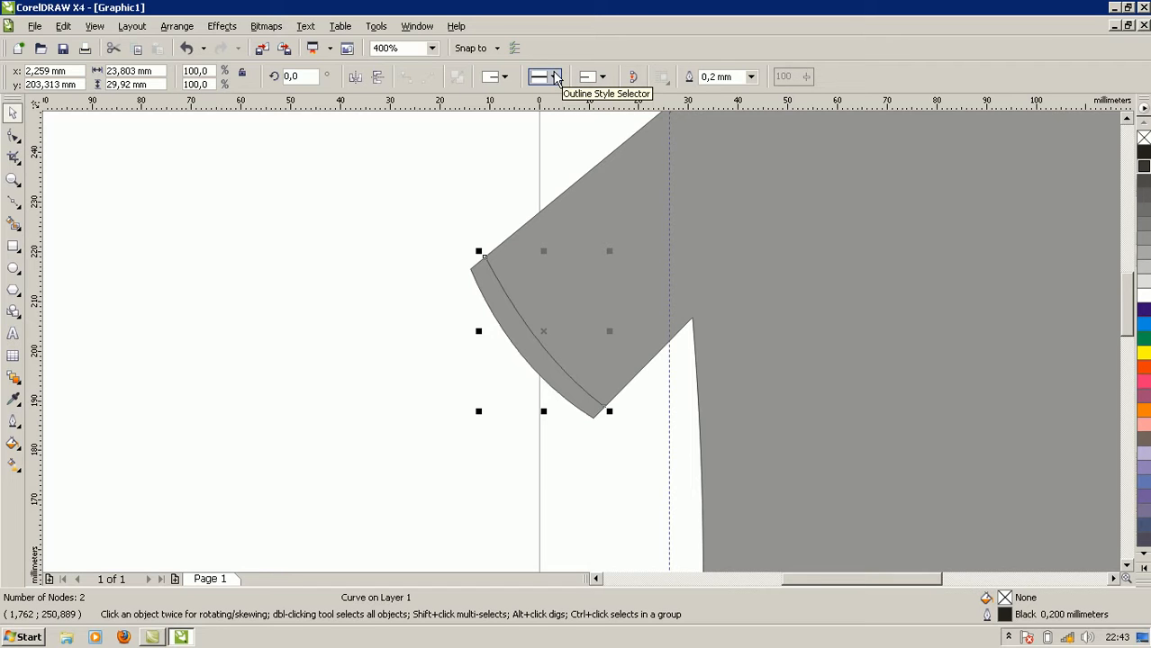
Step: Try several outline styles on the left cuff curve and settle on the widely spaced long-dash pattern
left_click(555, 79)
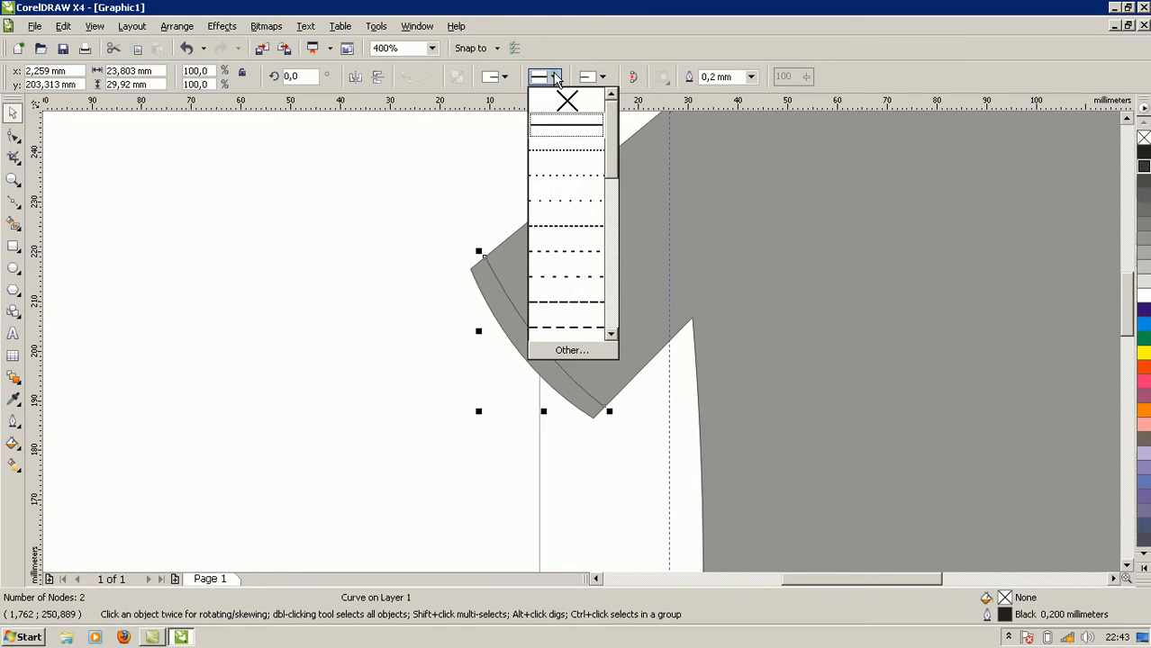
left_click(574, 298)
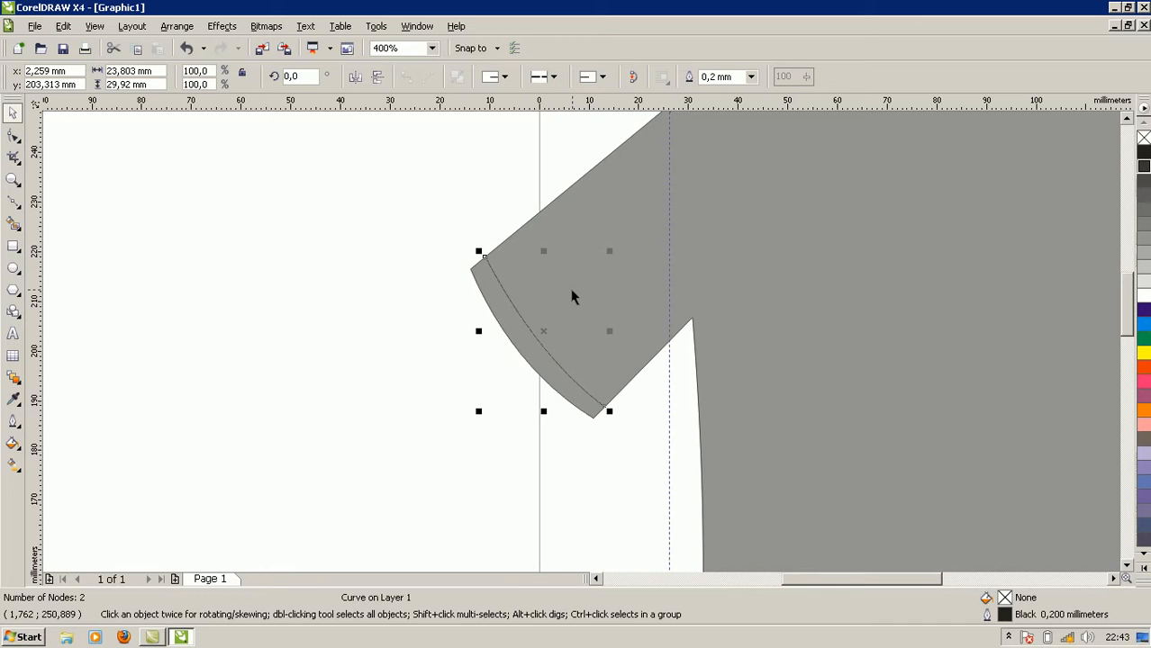
left_click(551, 77)
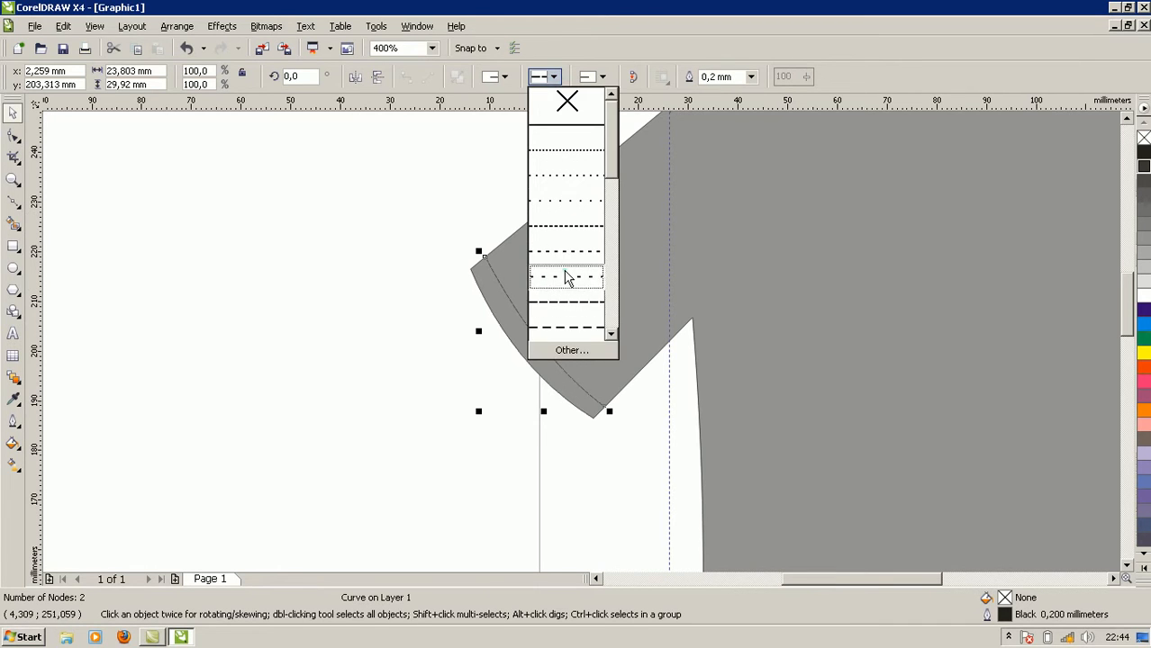
left_click(567, 277)
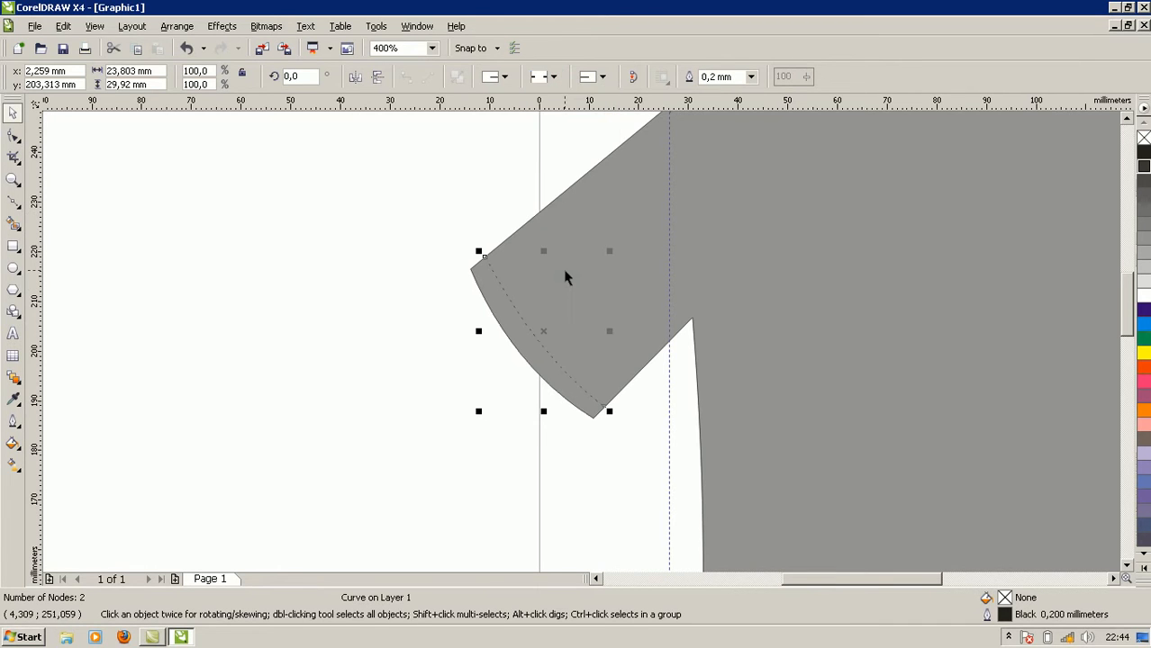
left_click(553, 78)
left_click(556, 232)
left_click(551, 76)
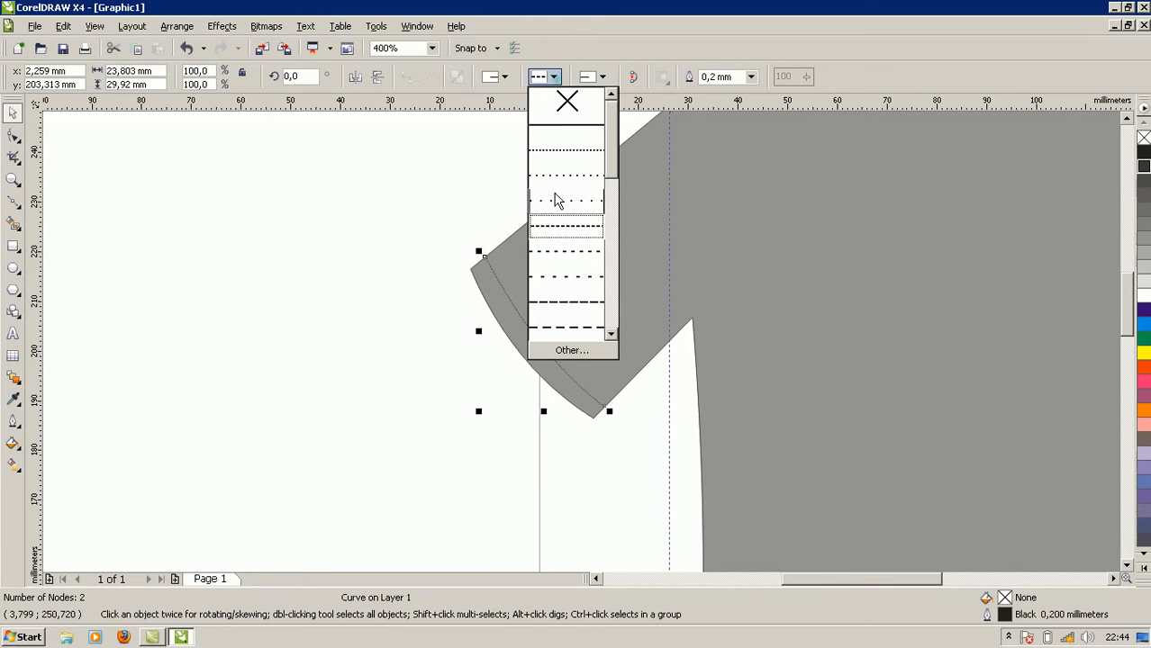
left_click(567, 327)
left_click(412, 425)
left_click(412, 419)
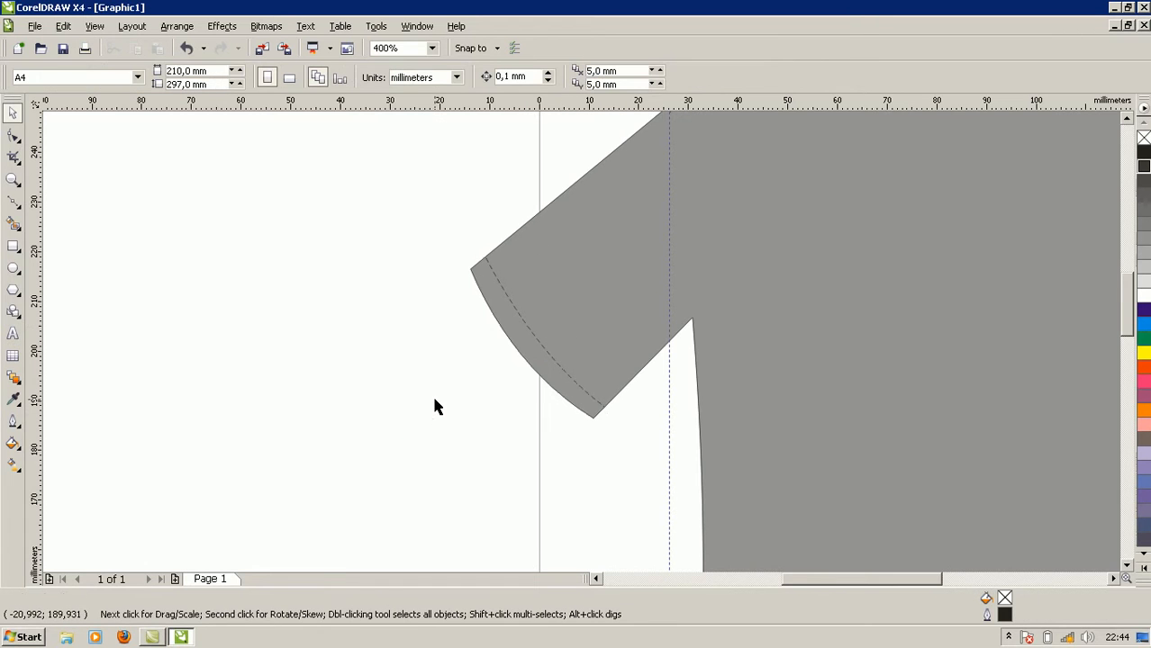
Step: Copy the dashed cuff line to the right sleeve, mirrored horizontally and aligned just inside that sleeve's cuff edge
left_click(598, 411)
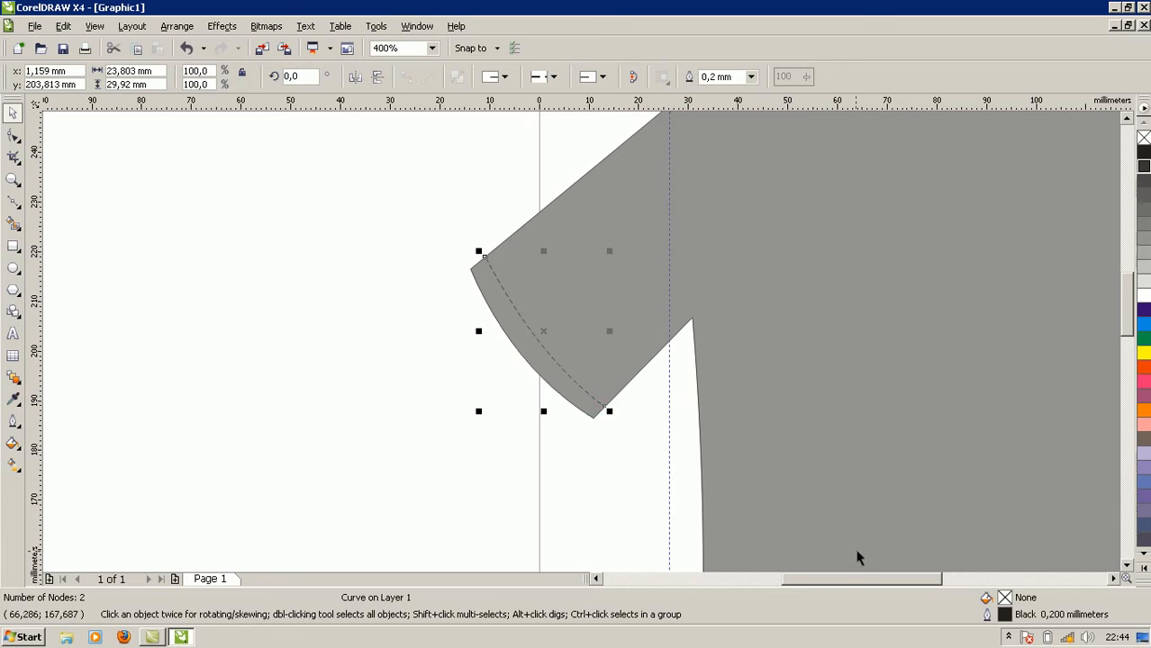
left_click_drag(848, 586, 886, 585)
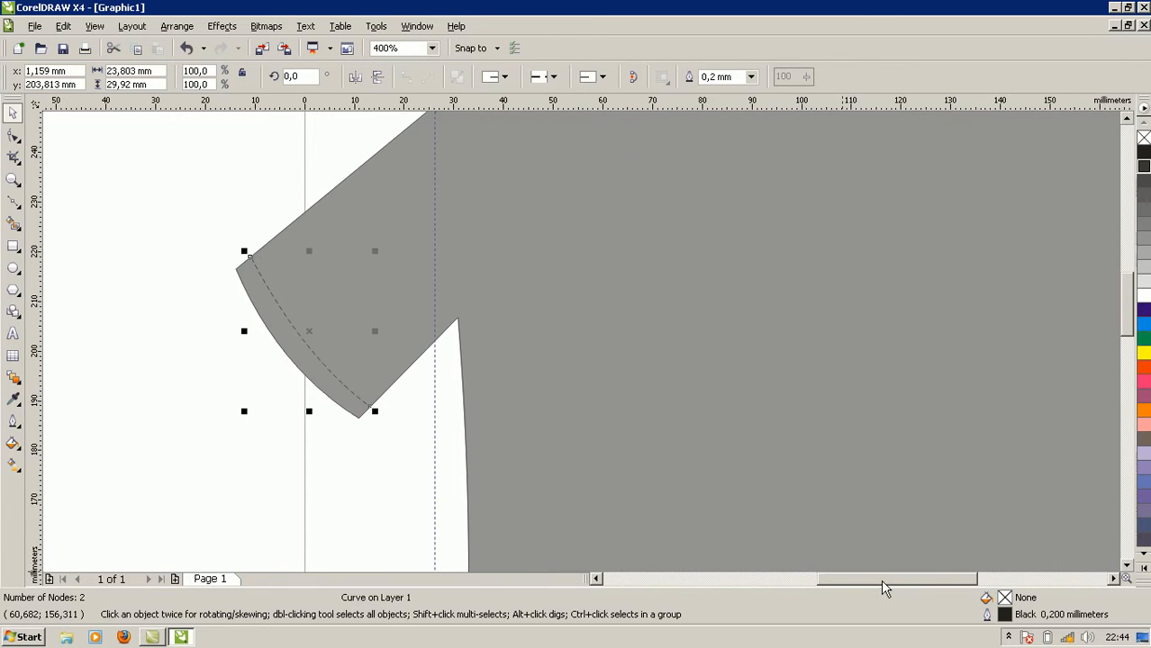
scroll(371, 312, "down", 1)
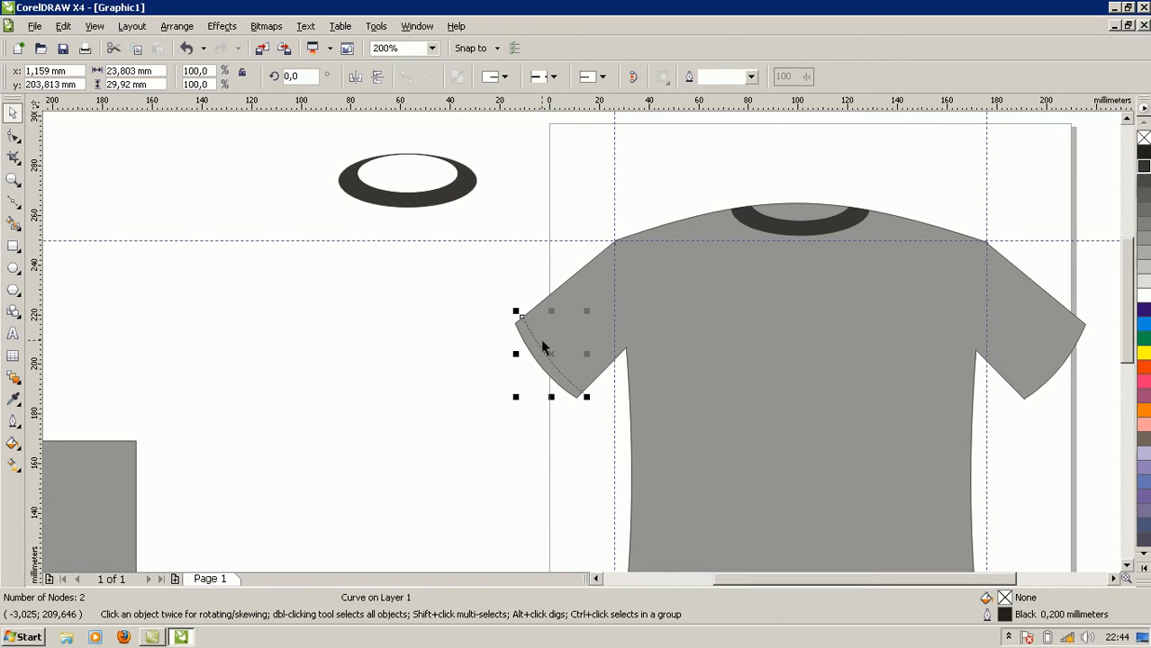
left_click_drag(551, 344, 878, 320)
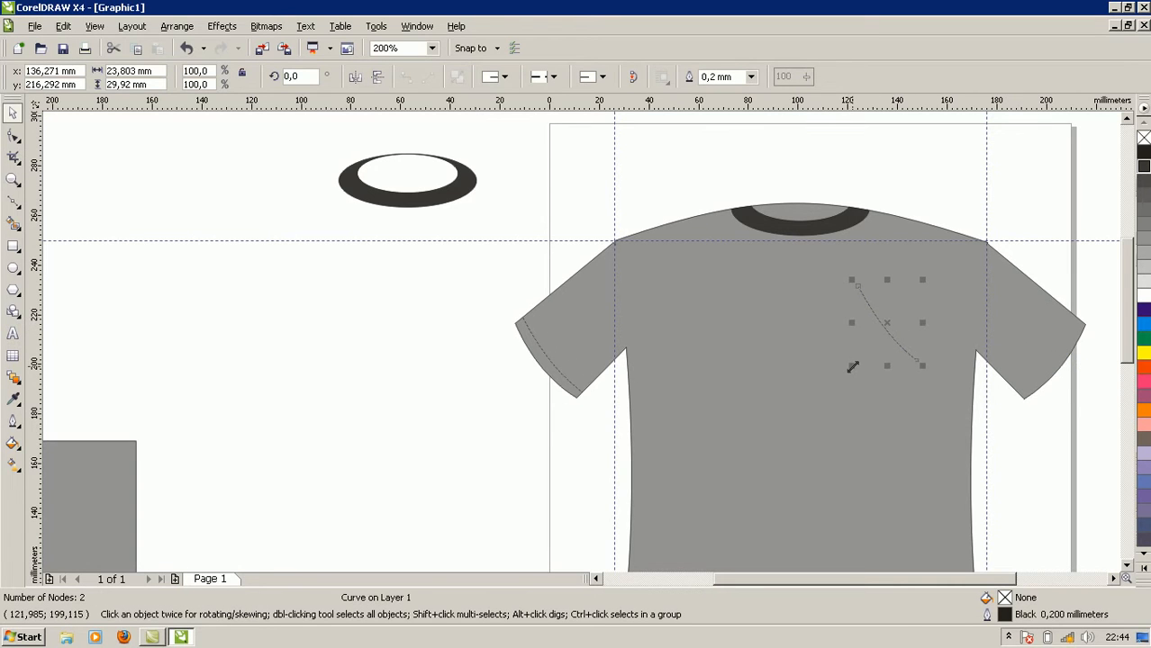
left_click_drag(850, 323, 1036, 372)
scroll(1039, 420, "up", 1)
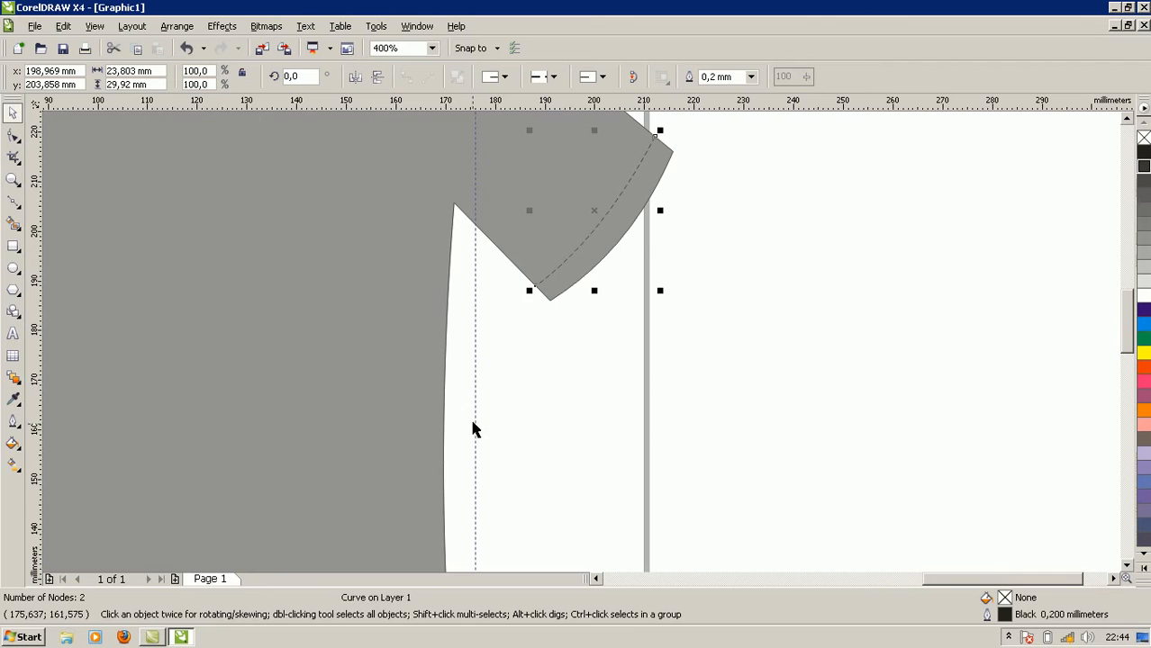
scroll(459, 389, "down", 1)
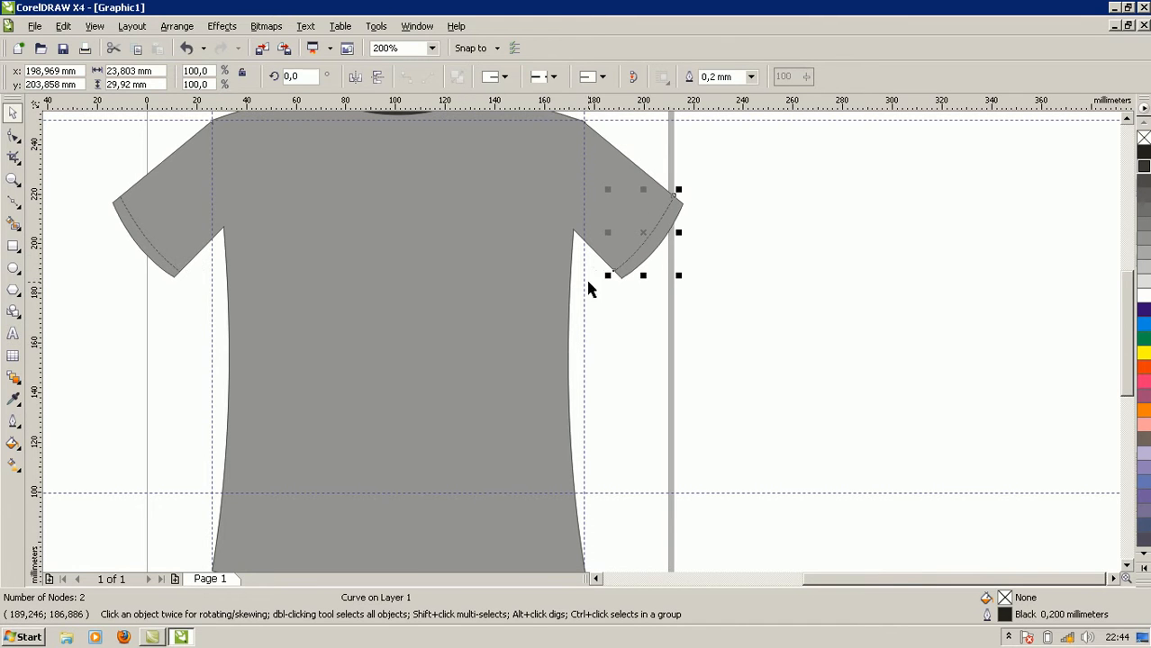
left_click(408, 374)
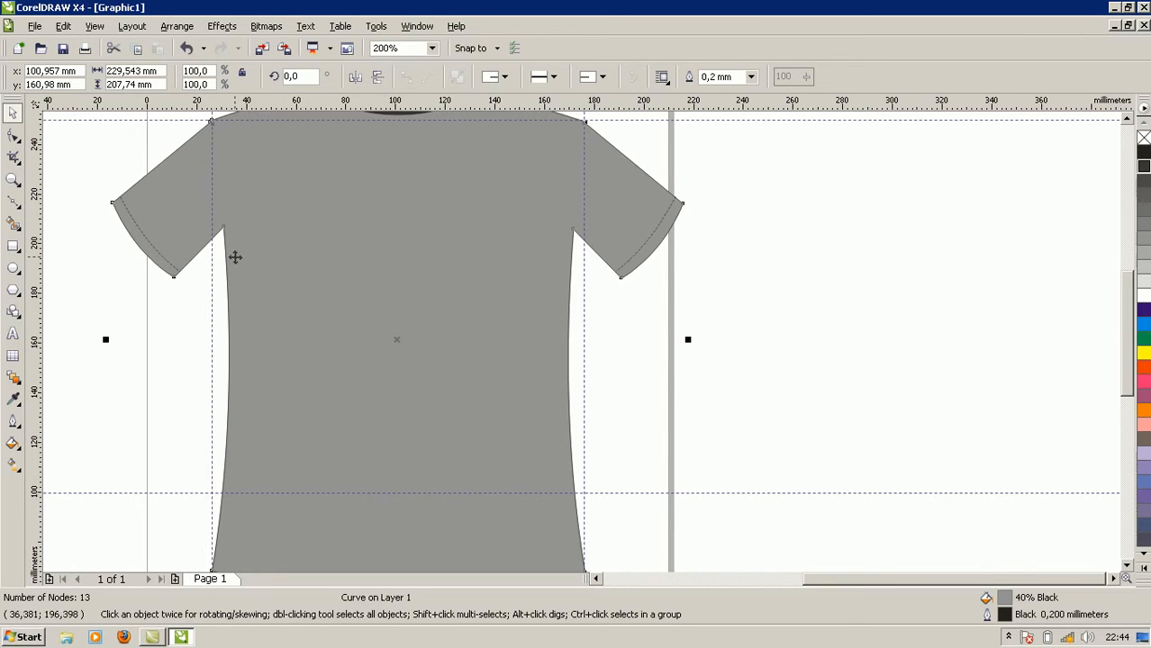
Step: Duplicate the left sleeve's dashed cuff line and place the copy with its upper end on the left shoulder corner
left_click(147, 243)
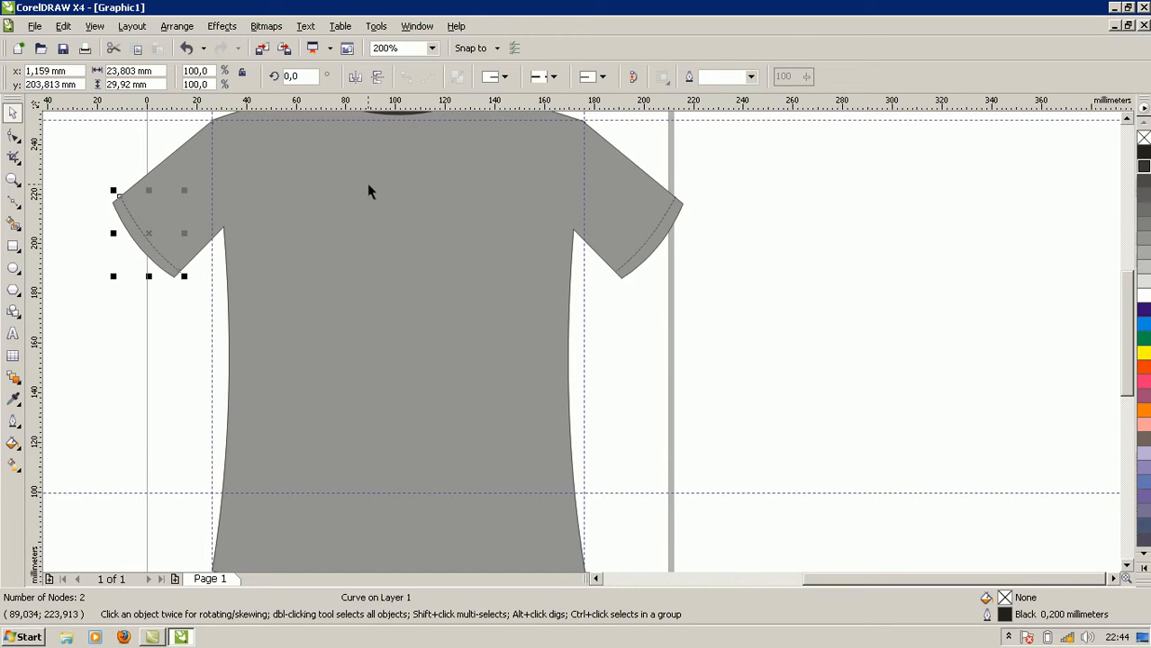
key("Up")
key("Right")
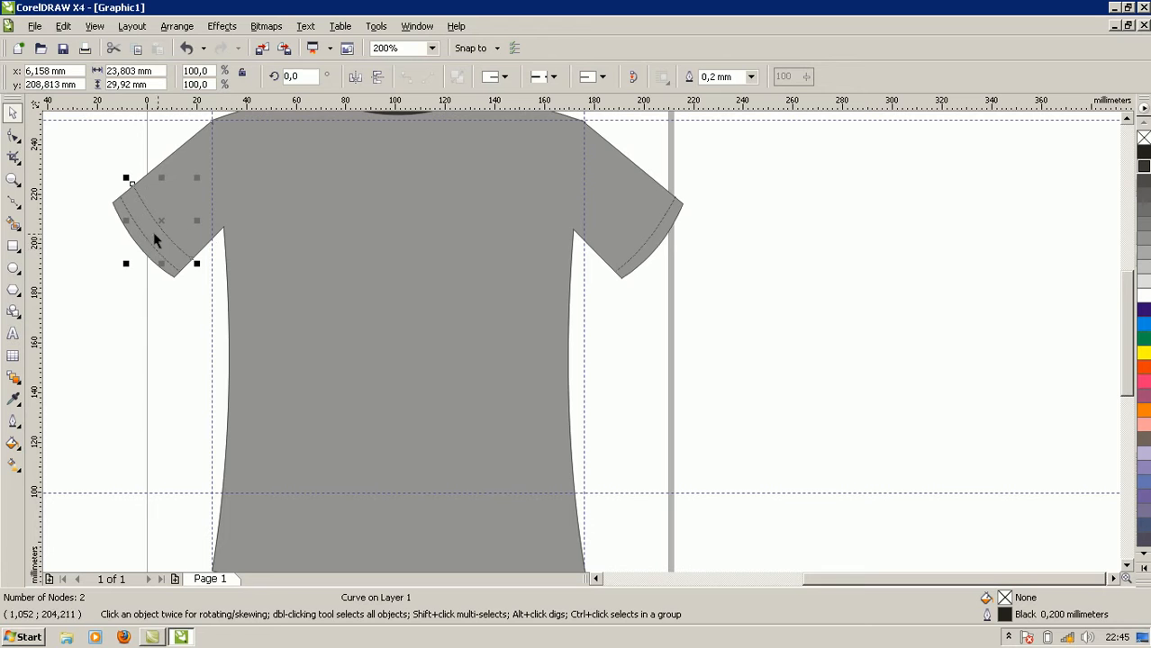
left_click_drag(163, 233, 289, 212)
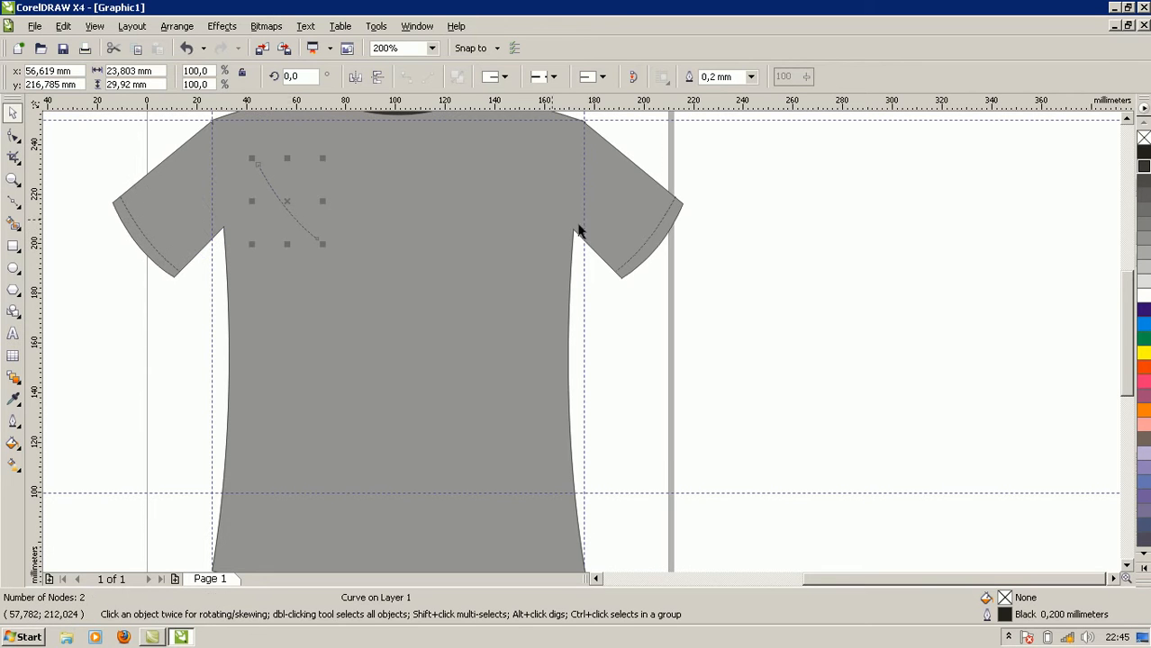
scroll(1136, 365, "up", 5)
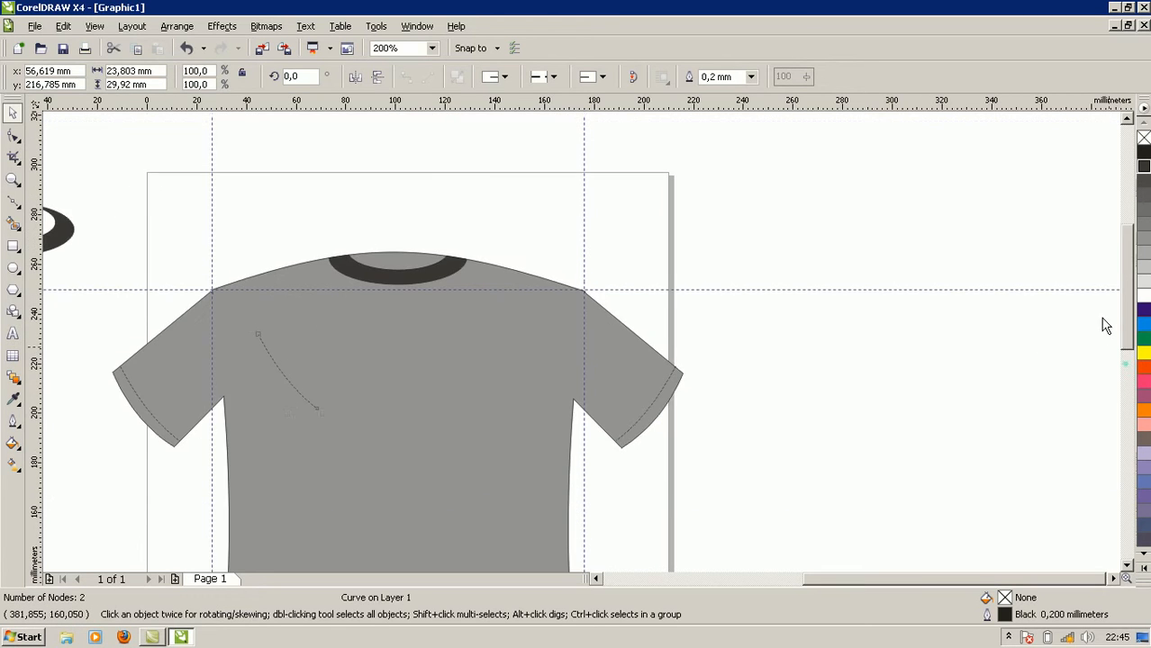
left_click_drag(293, 382, 247, 341)
scroll(248, 340, "up", 1)
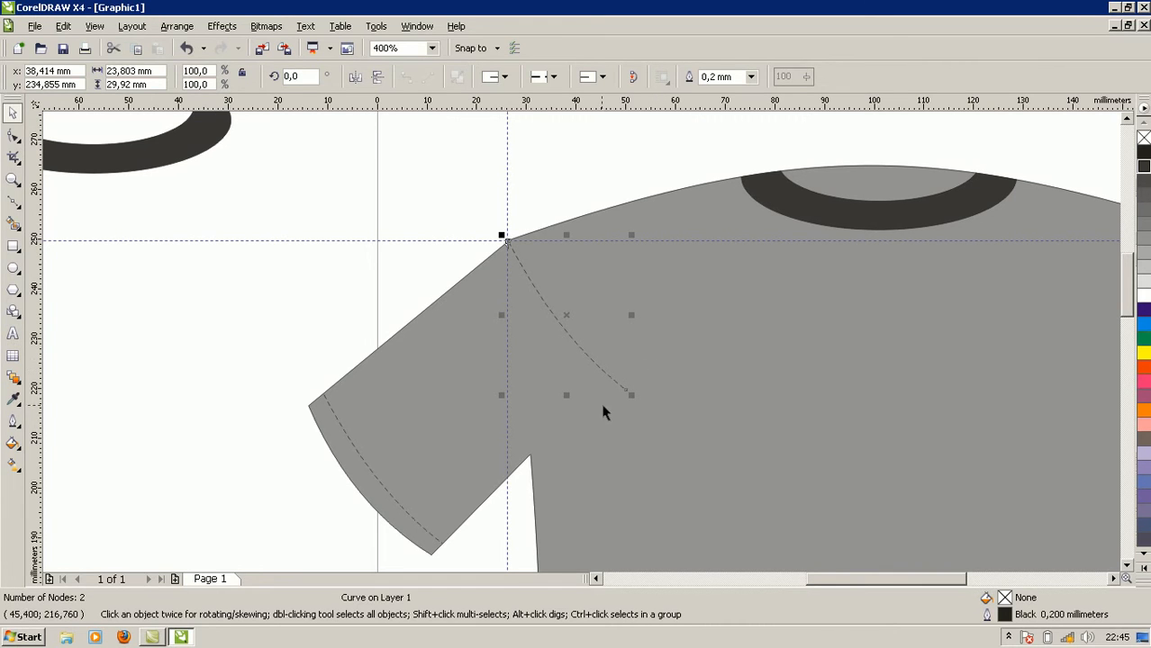
Step: Rotate the copied line about the shoulder corner to 327° and scale it to 112.2% so it ends at the left armpit
left_click(570, 334)
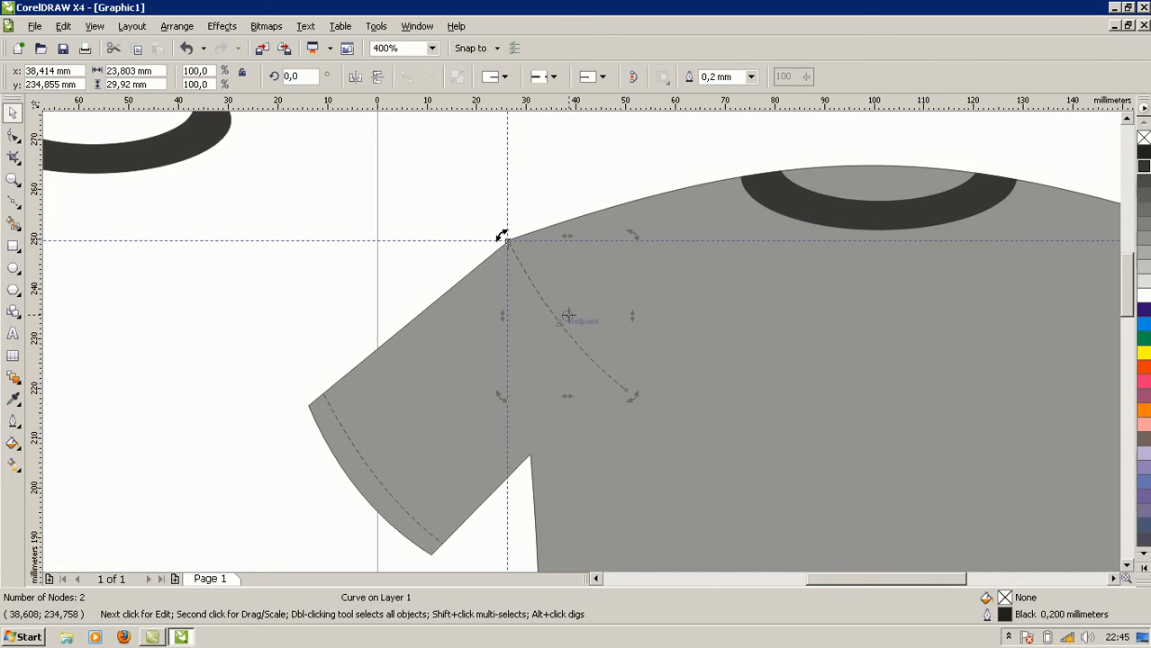
left_click_drag(568, 316, 508, 239)
left_click_drag(633, 399, 537, 460)
left_click(524, 429)
left_click(781, 363)
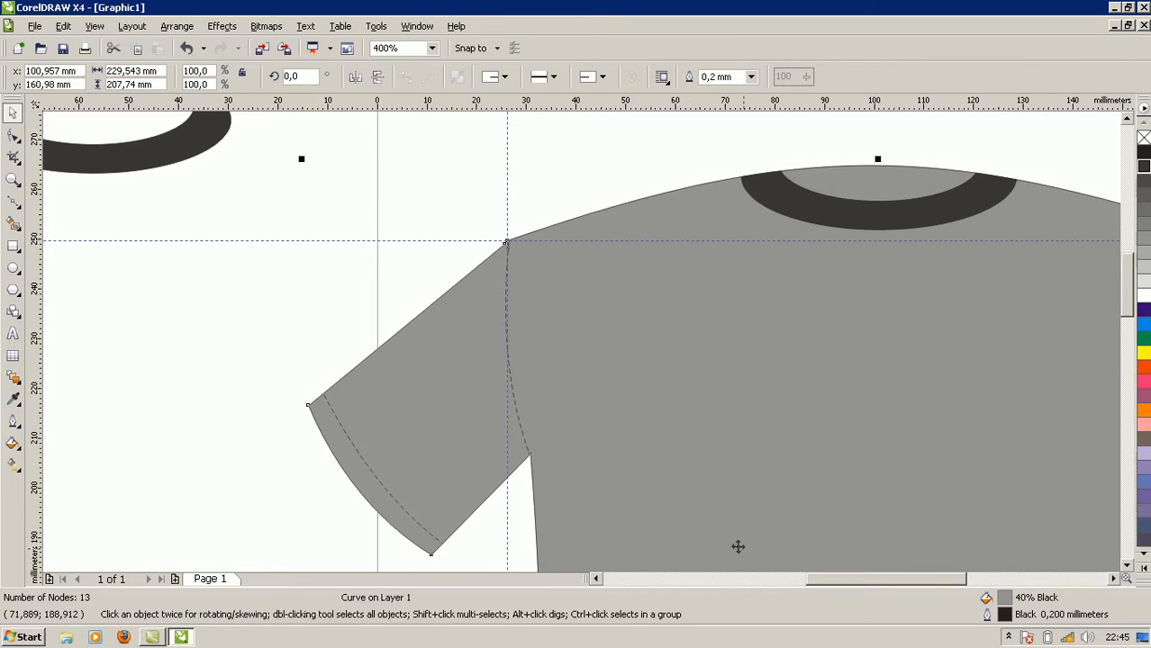
Step: Duplicate the left armhole seam line and fit the copy, mirrored horizontally, between the right shoulder corner and right armpit
left_click_drag(828, 581, 869, 584)
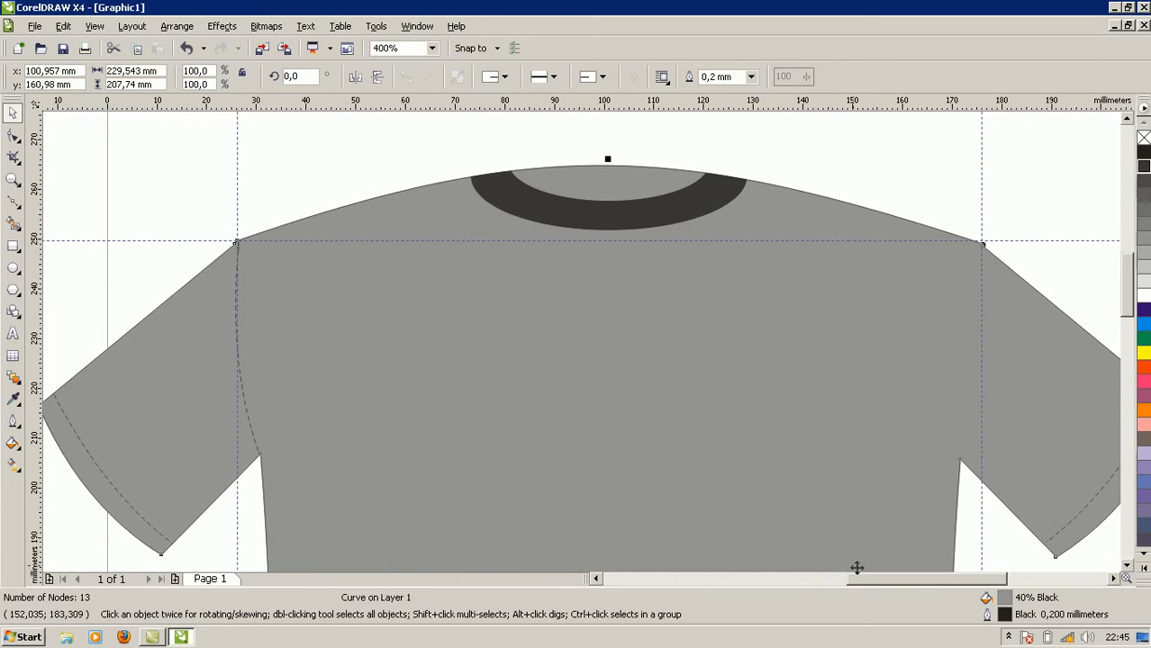
left_click(256, 445)
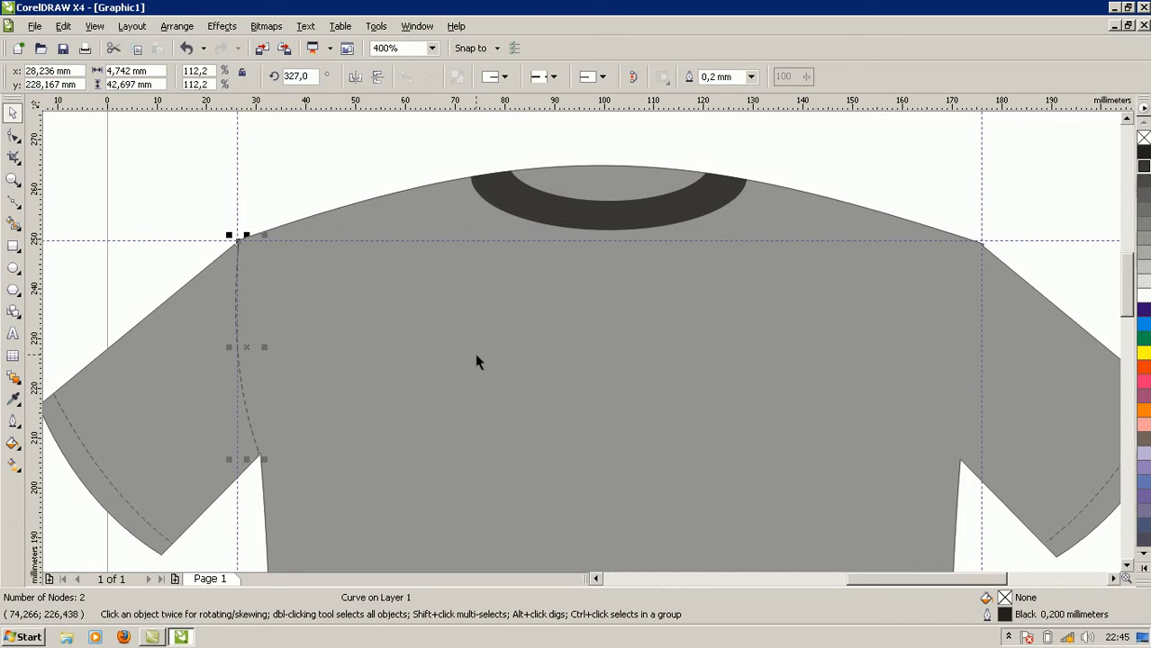
key("ctrl+d")
left_click_drag(280, 384, 988, 405)
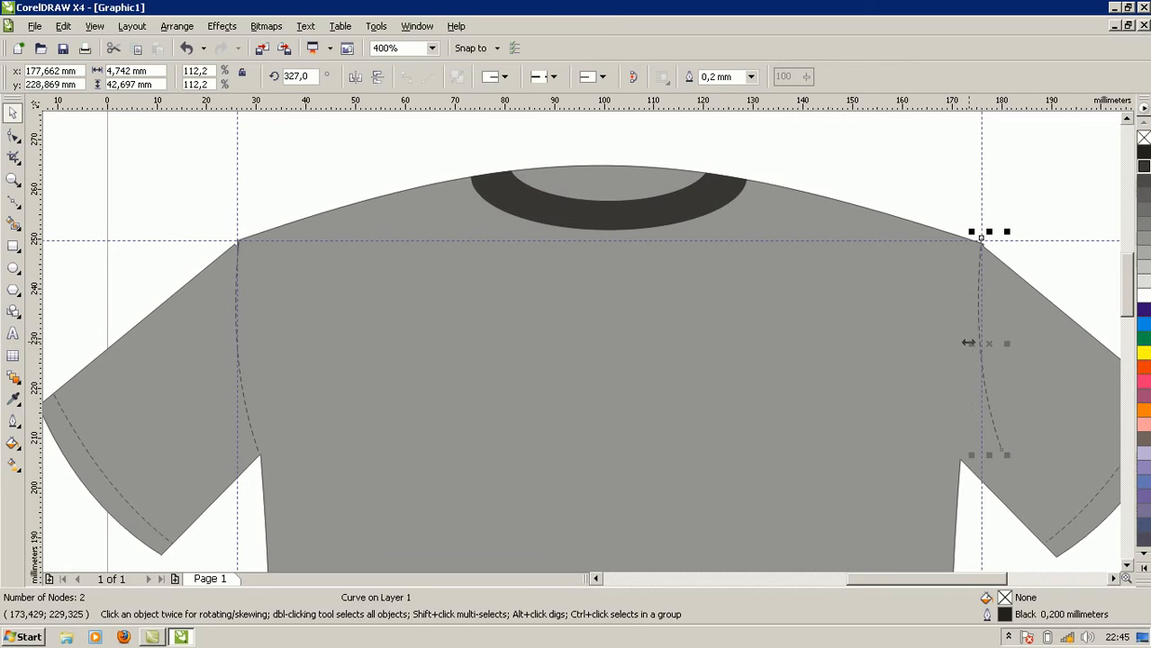
left_click_drag(968, 342, 978, 383)
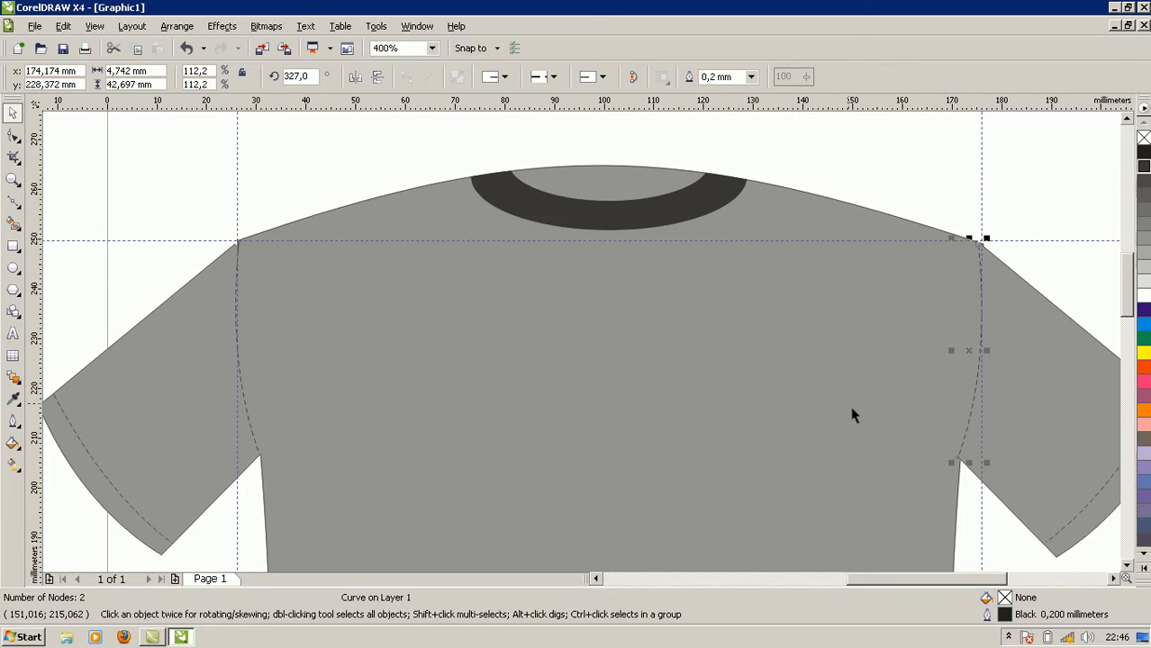
left_click(881, 452)
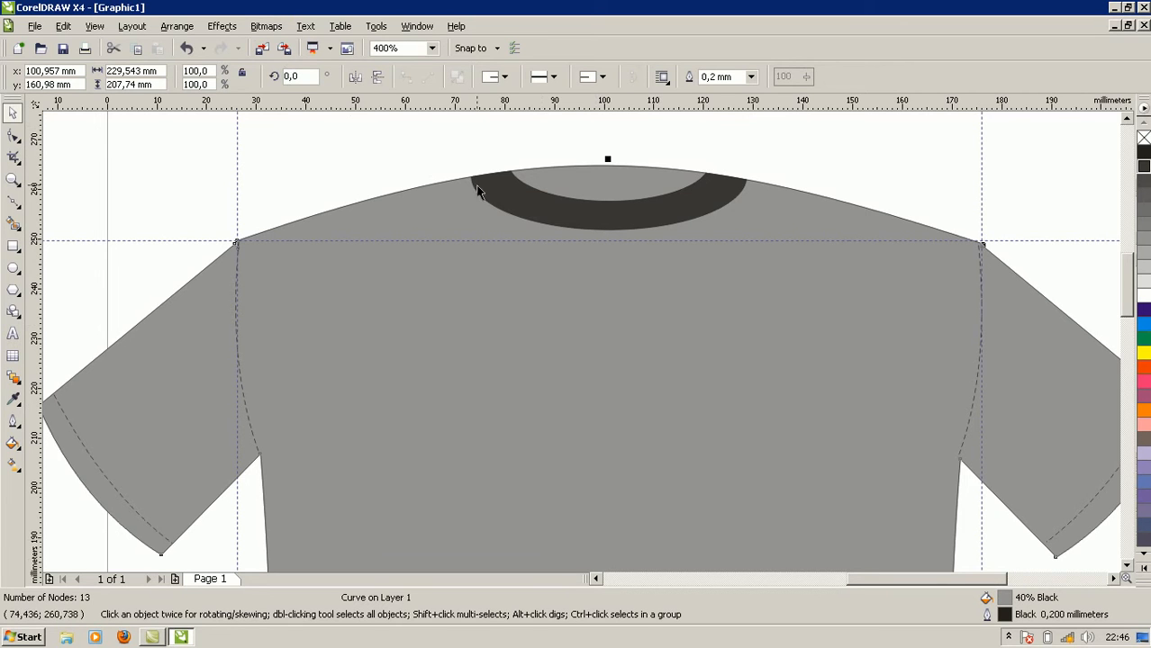
Step: Duplicate the left armhole stitch line and place the copy with its upper end on the collar's left outer edge
left_click(250, 420)
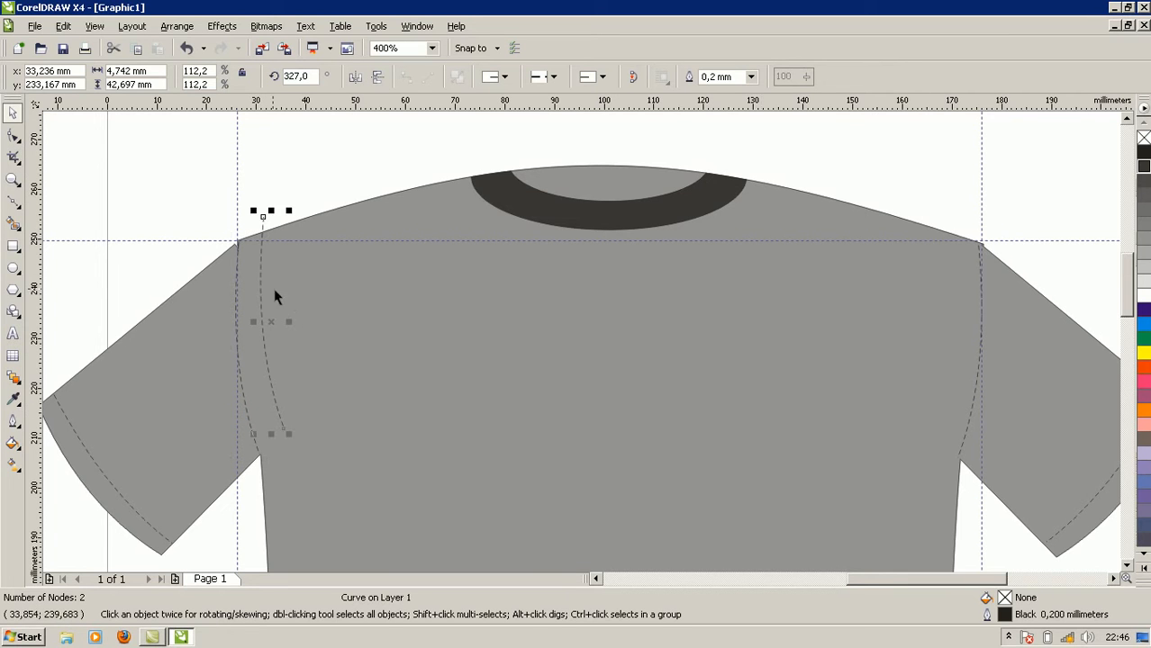
left_click_drag(261, 292, 472, 262)
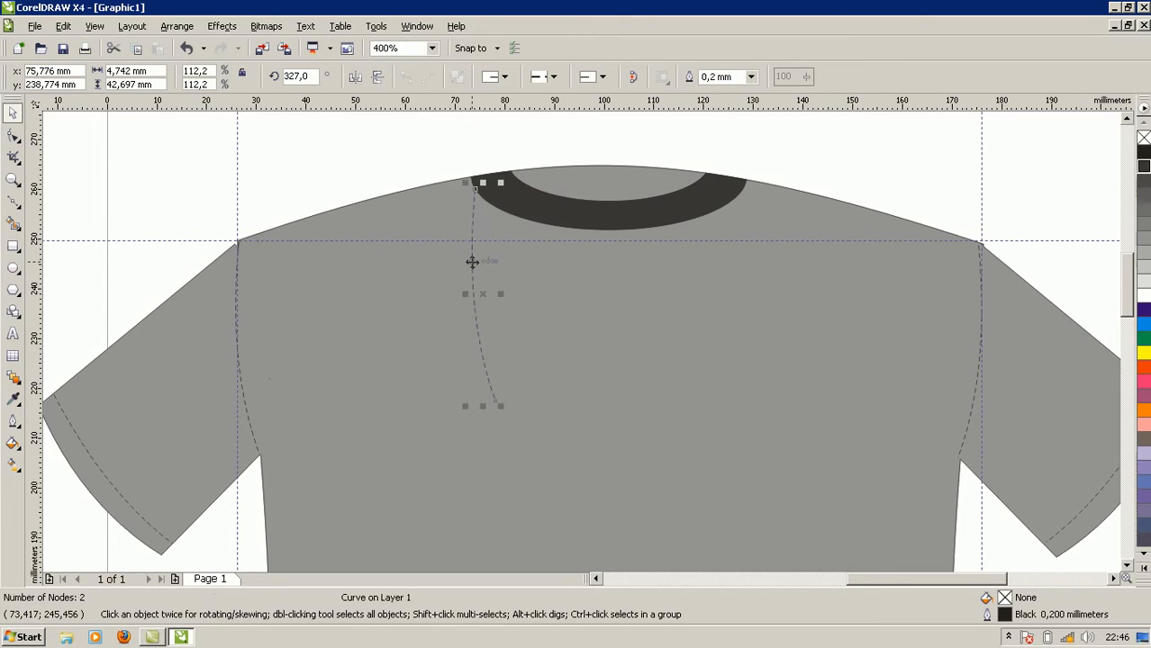
Step: Rotate the copied line about its collar end to 253.8° and scale it to 136.2% so it ends at the left armhole seam
left_click(479, 320)
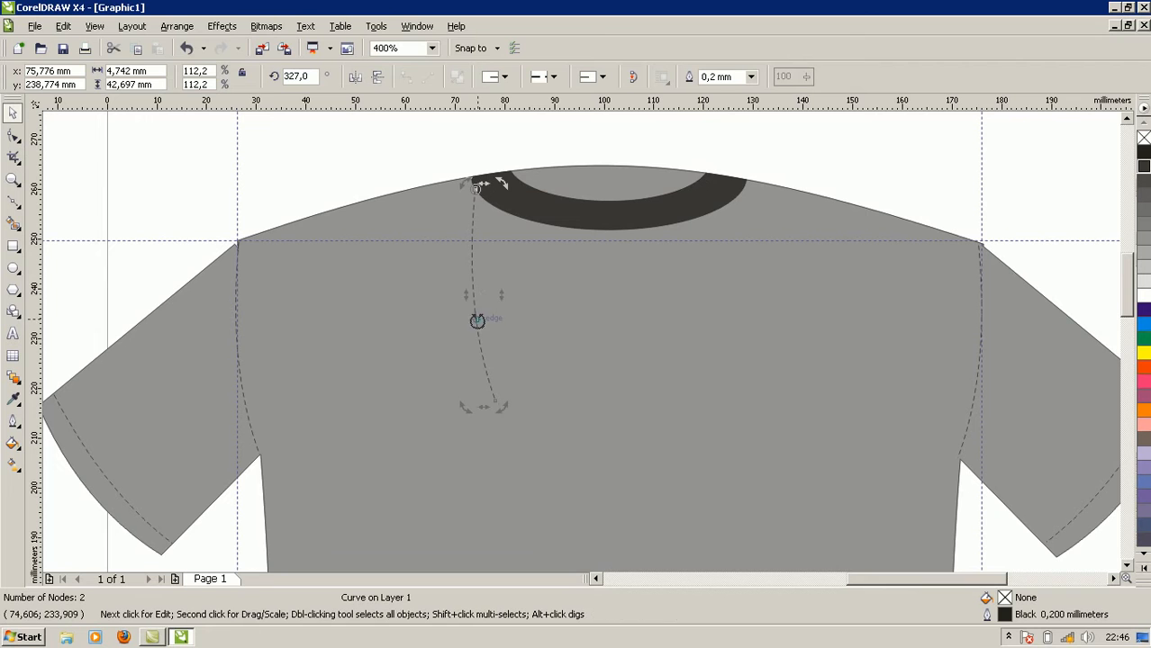
left_click_drag(501, 406, 269, 282)
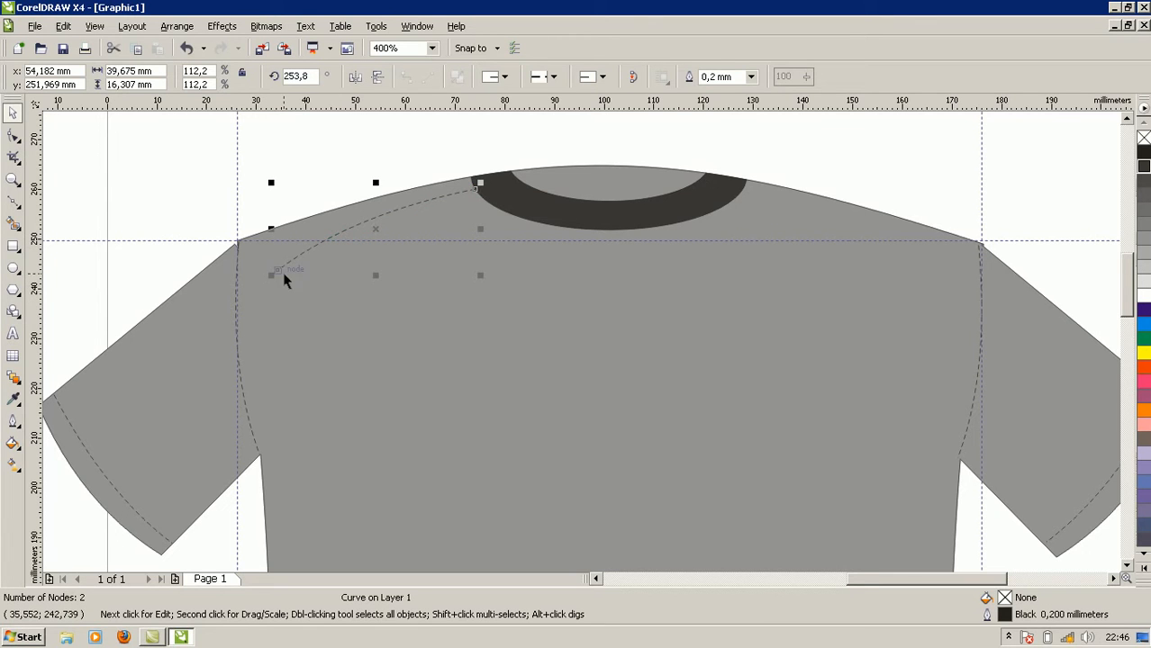
left_click_drag(272, 275, 232, 314)
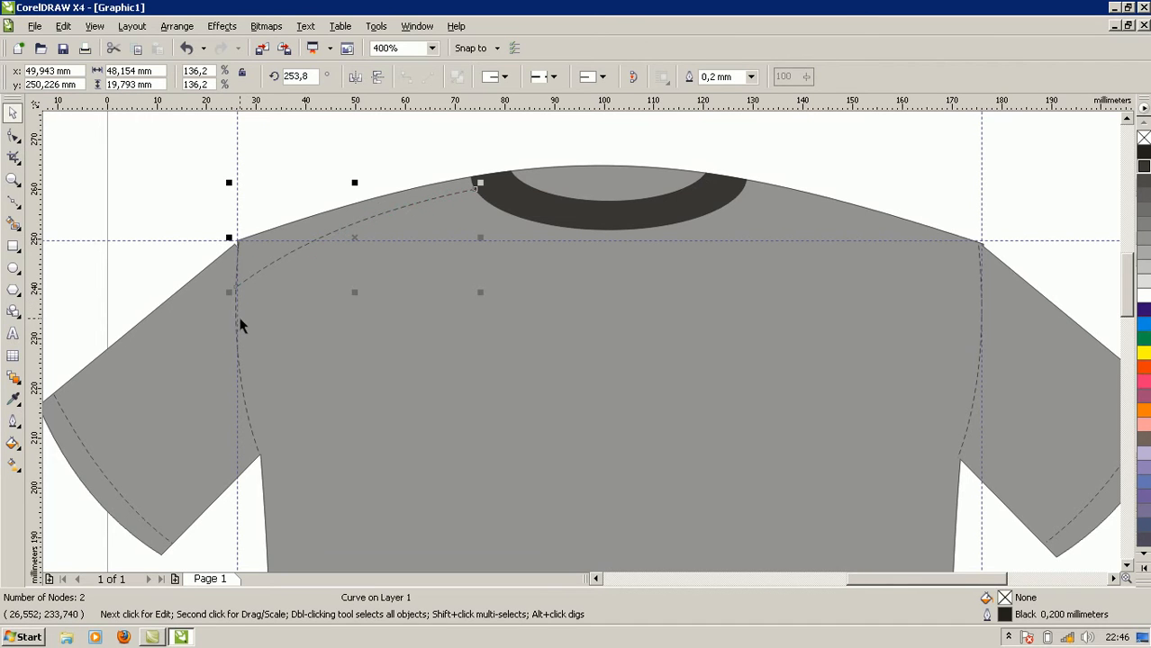
left_click(253, 390)
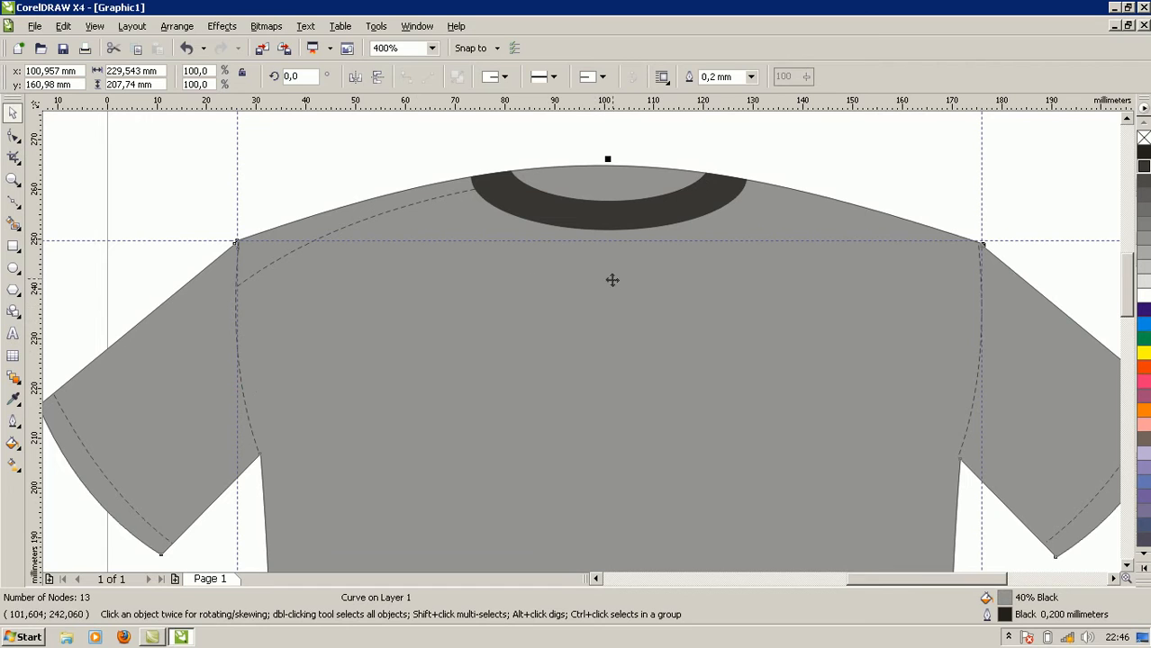
Step: Duplicate the left shoulder stitch line, placing the copy on the chest and mirroring it horizontally
left_click(400, 212)
key("ctrl+d")
left_click_drag(440, 193, 496, 301)
key("ctrl+z")
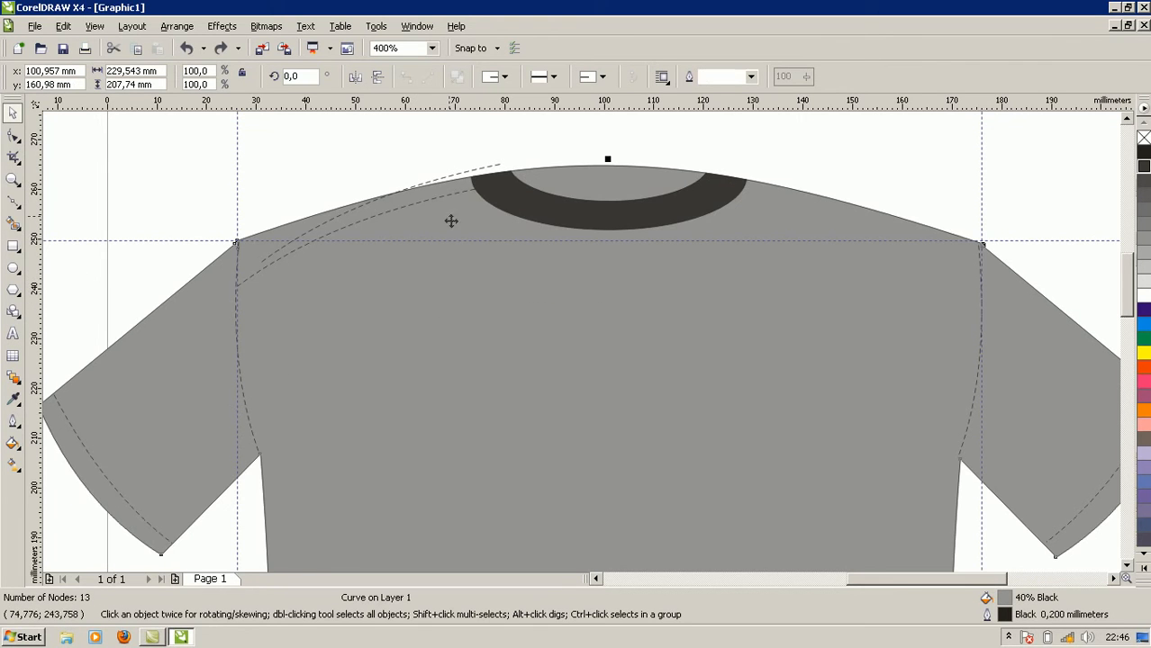
left_click(463, 177)
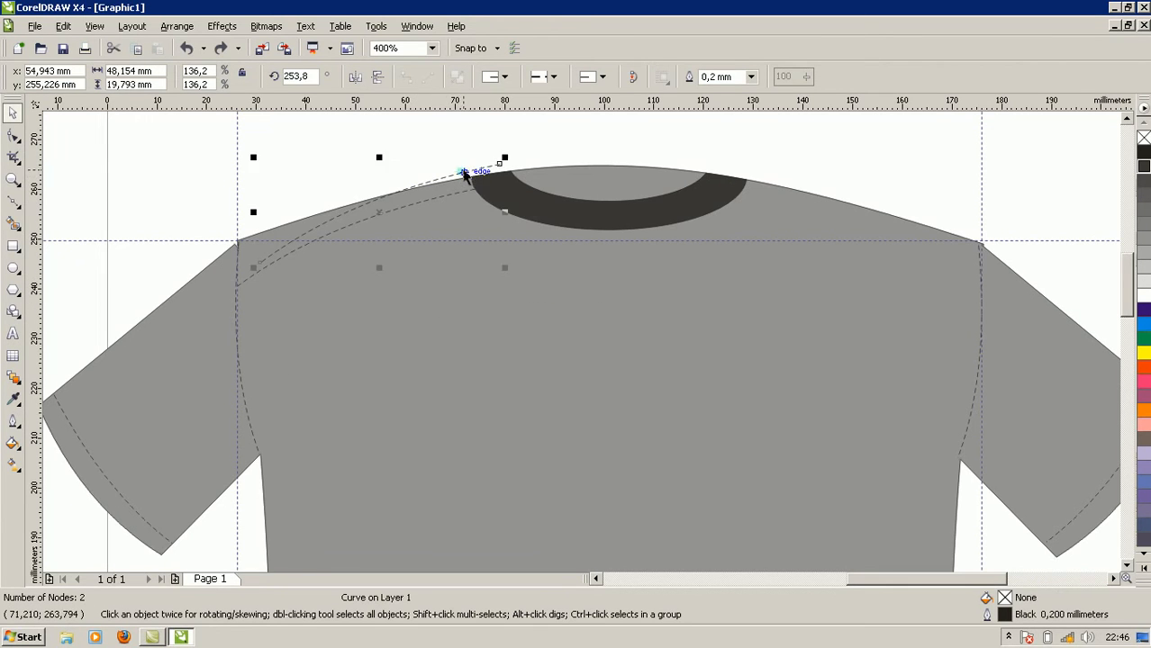
left_click_drag(481, 171, 603, 311)
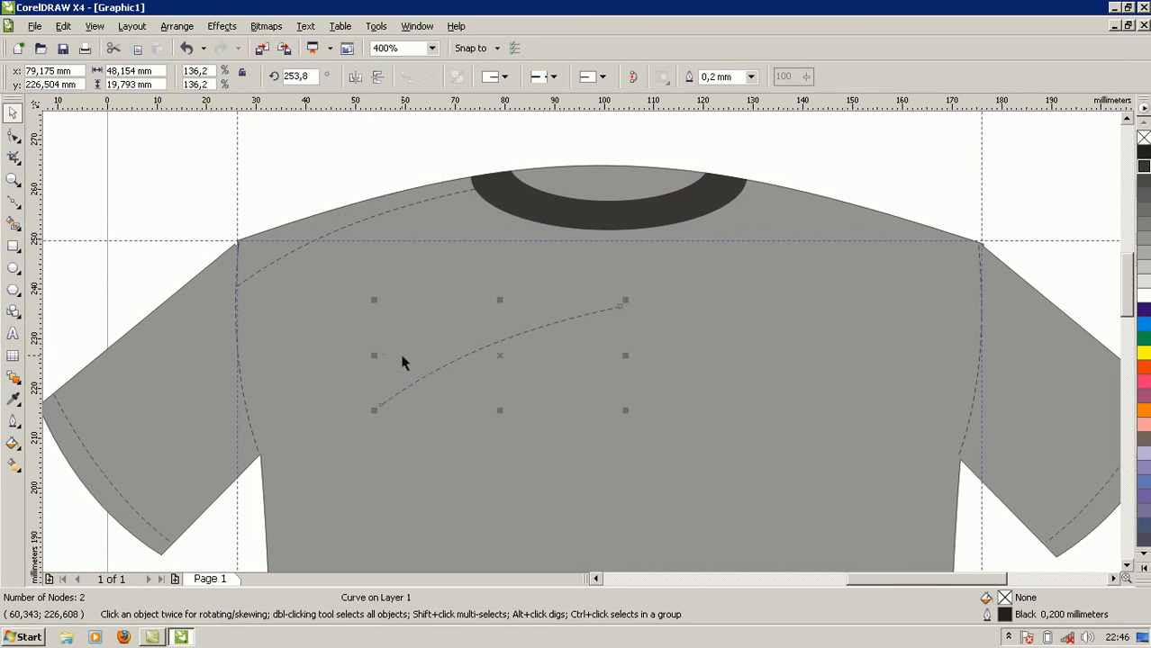
left_click_drag(374, 356, 683, 368)
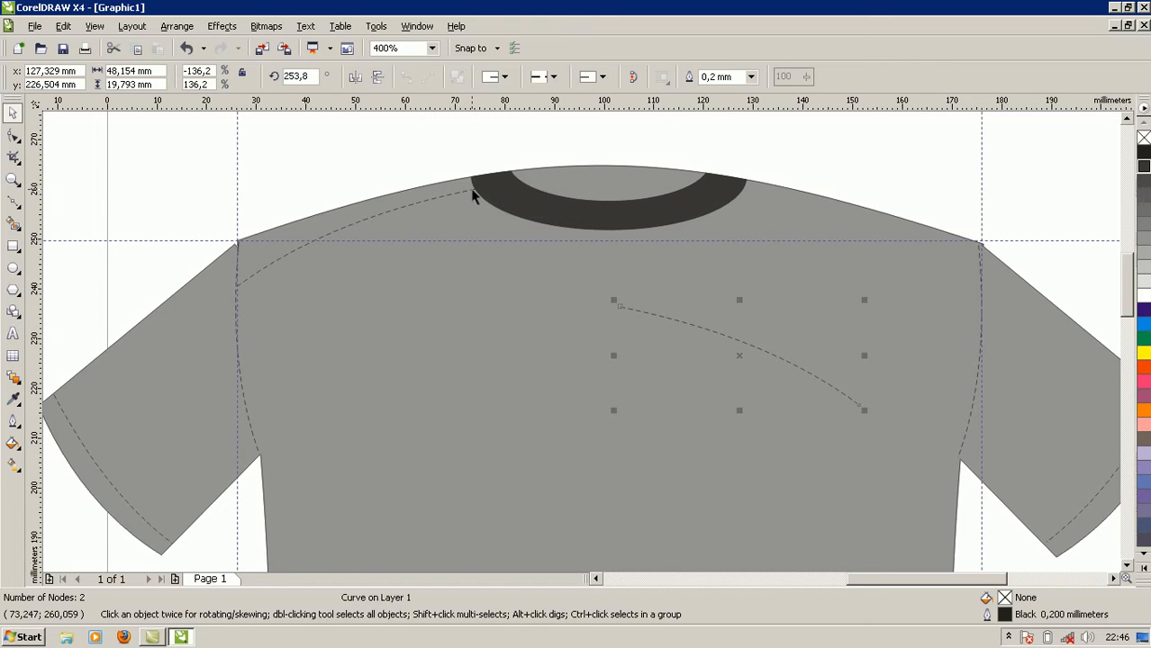
Step: Fit the mirrored line between the collar and right armhole, using a temporary horizontal guideline at 260.228 mm to level it with the left one
left_click_drag(594, 115, 599, 188)
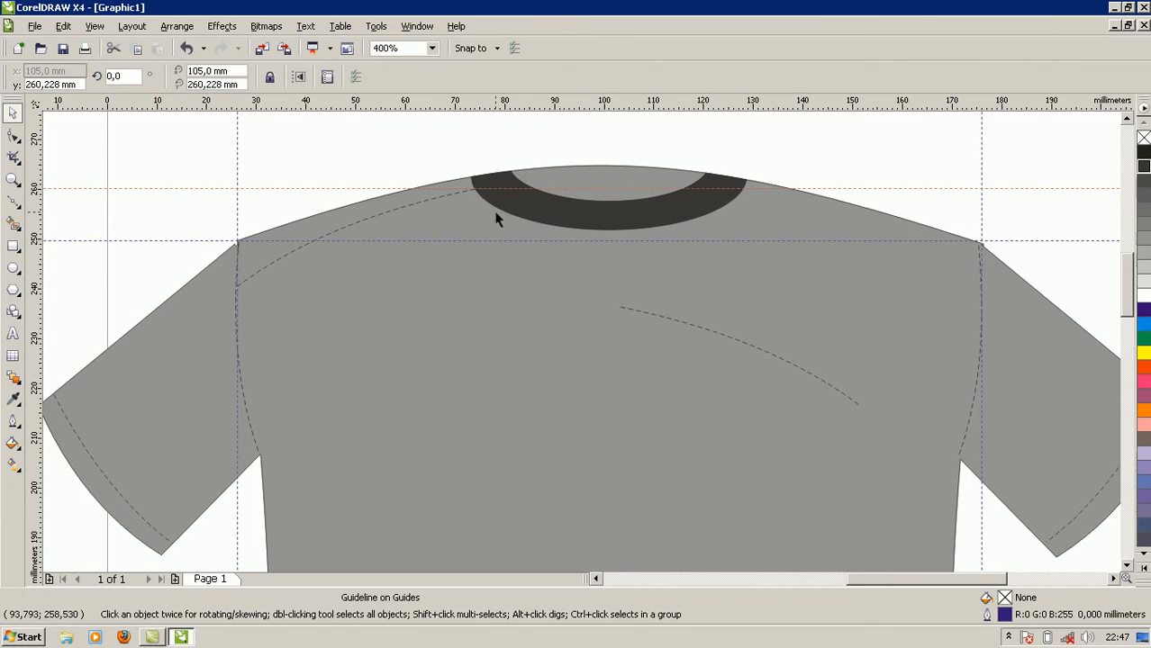
left_click(769, 351)
left_click_drag(770, 352, 898, 238)
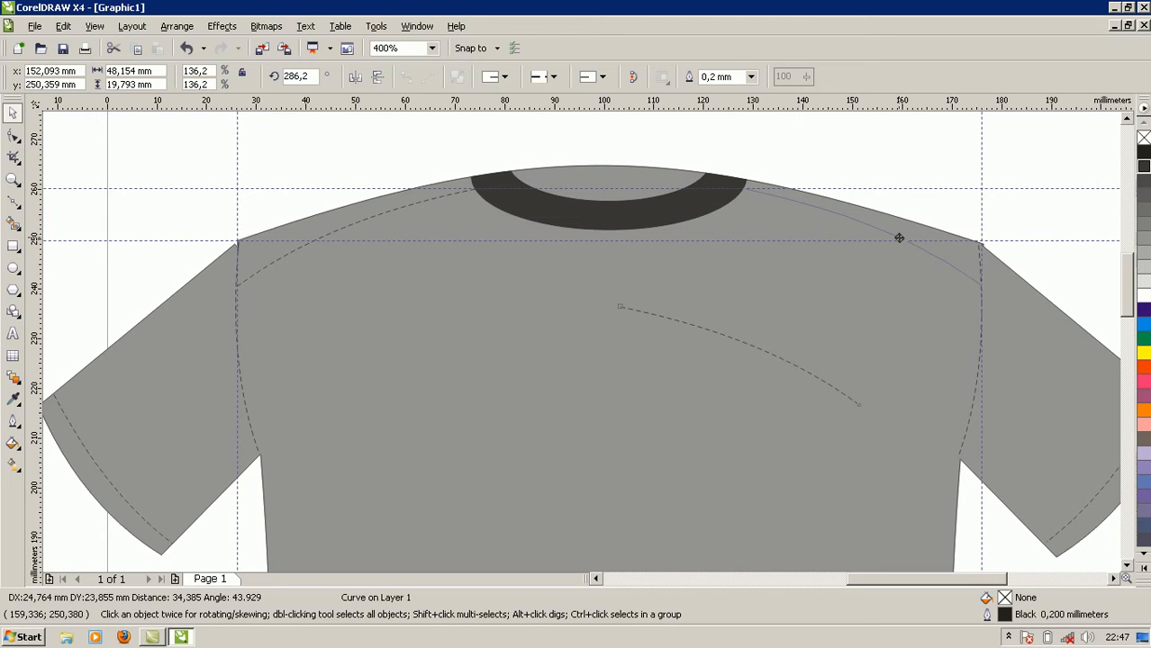
left_click_drag(898, 238, 897, 236)
left_click(912, 221)
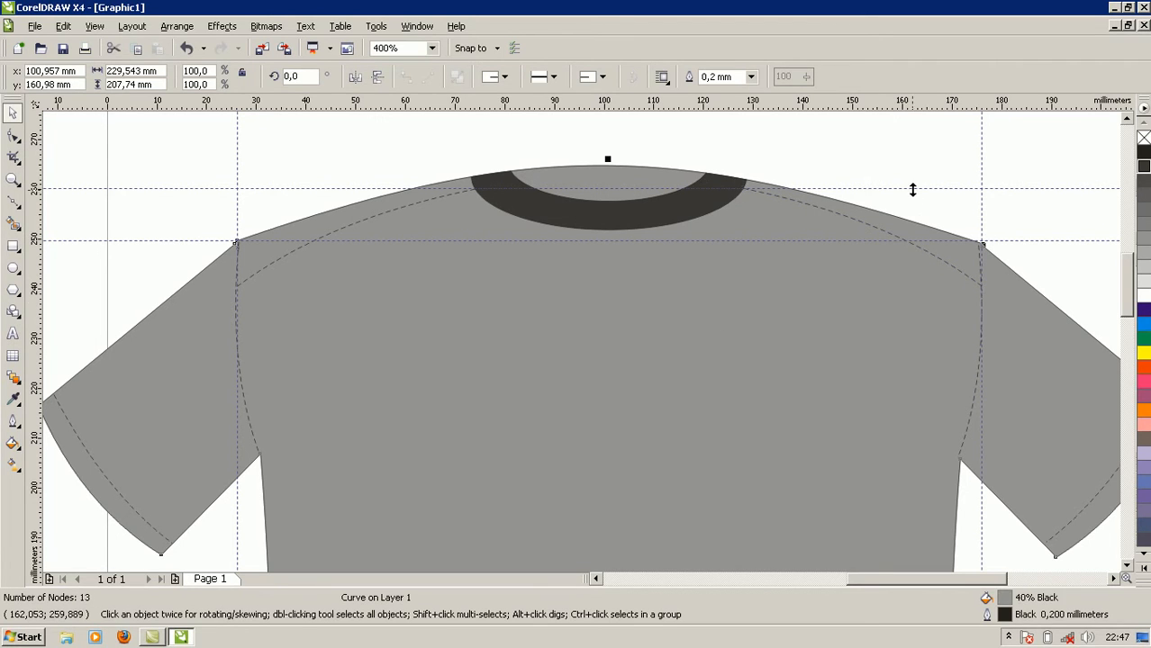
left_click(912, 189)
key("Delete")
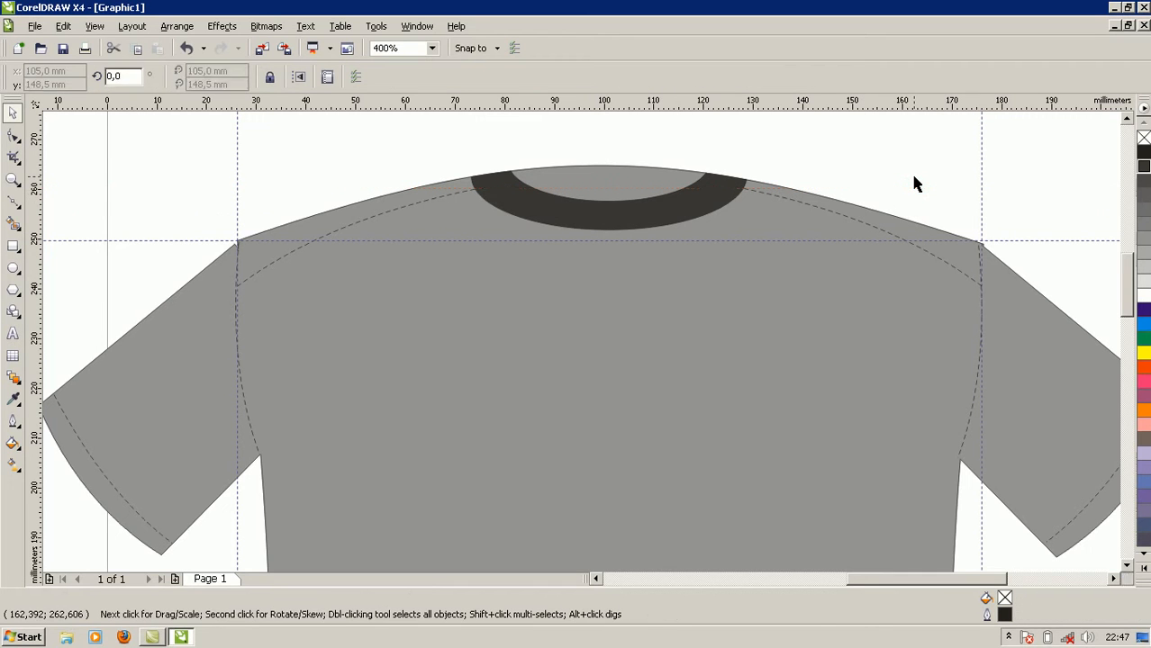
Step: Duplicate the left sleeve's dashed cuff line and place the copy on the lower body just above the hem
scroll(789, 437, "down", 1)
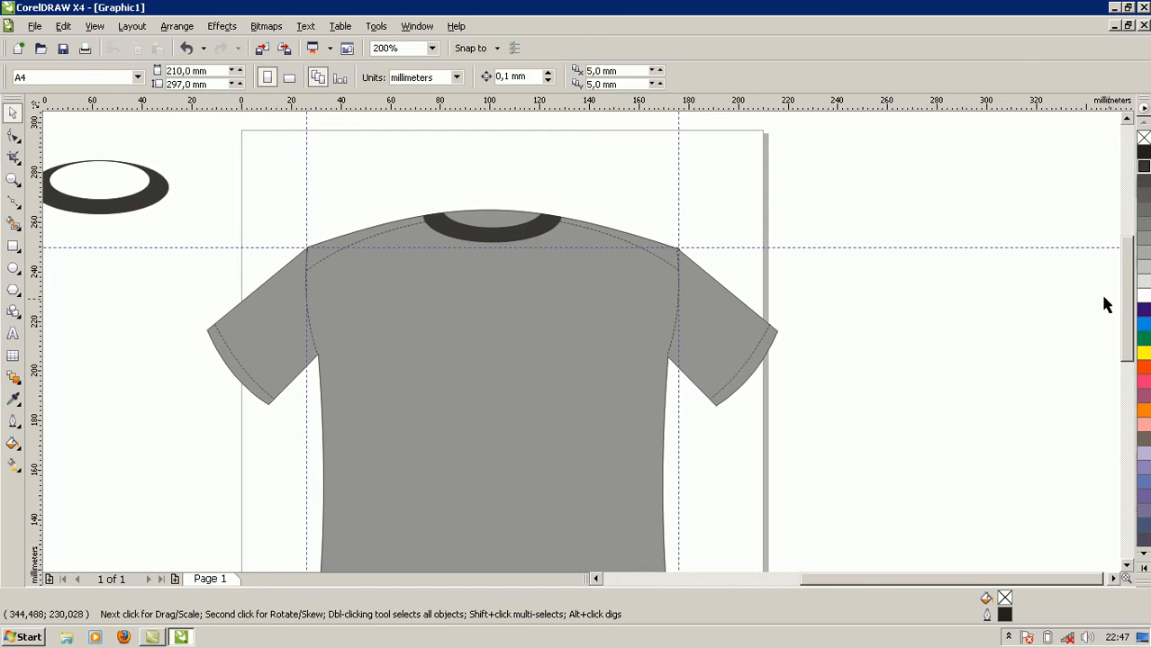
left_click_drag(1126, 313, 1133, 383)
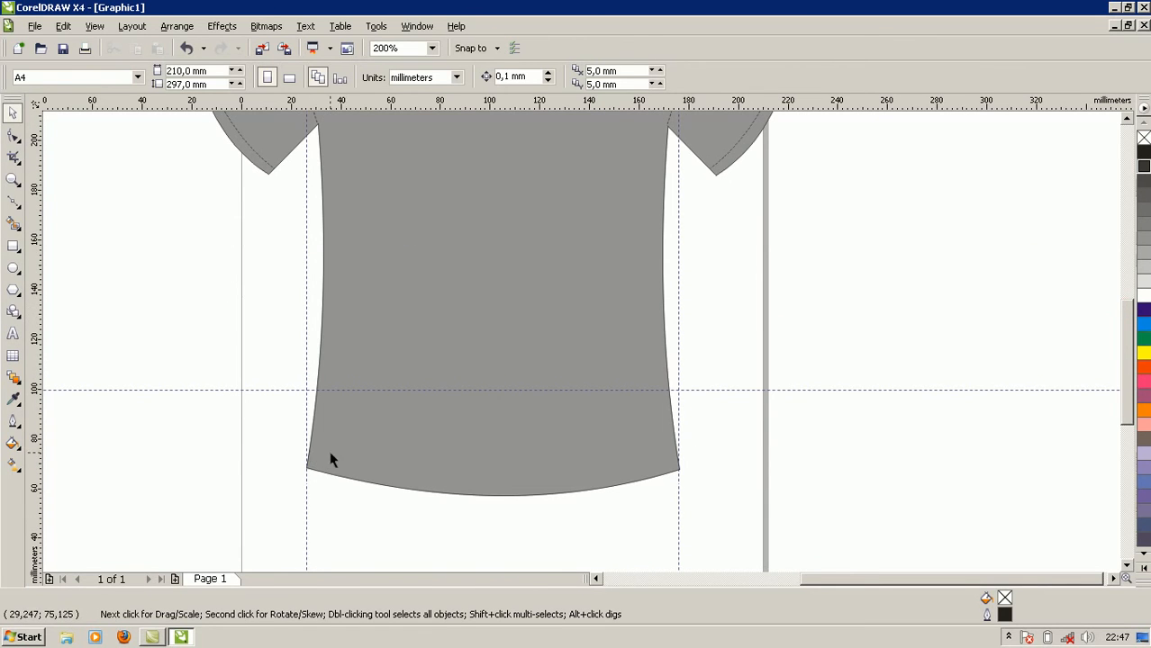
left_click(270, 167)
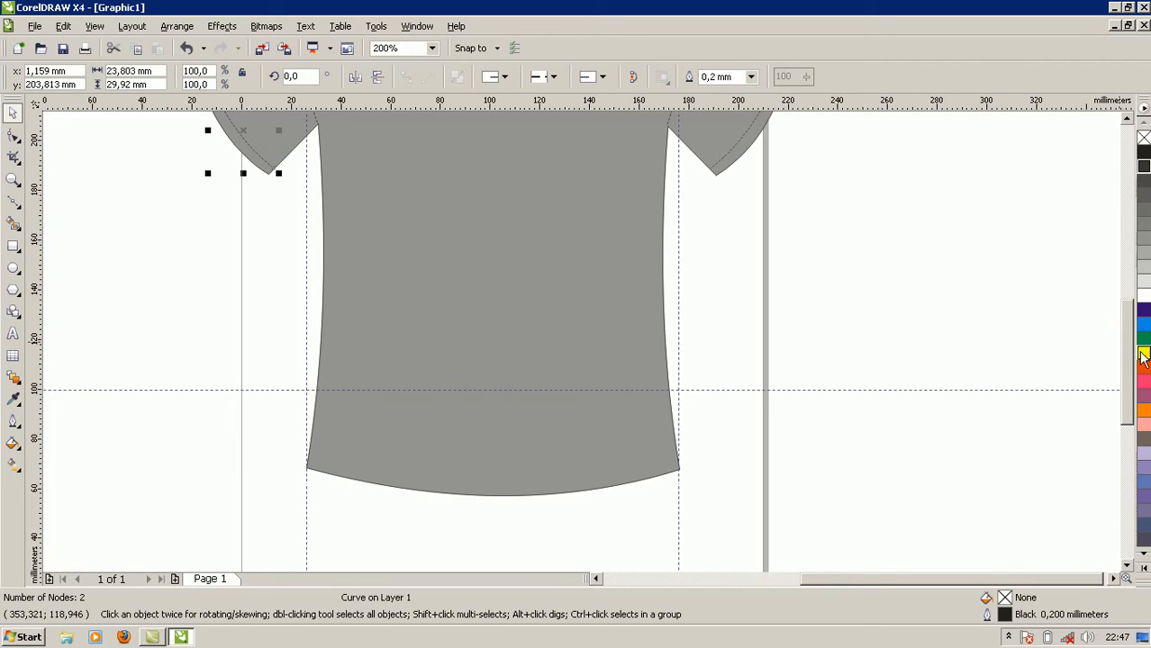
scroll(1124, 374, "up", 5)
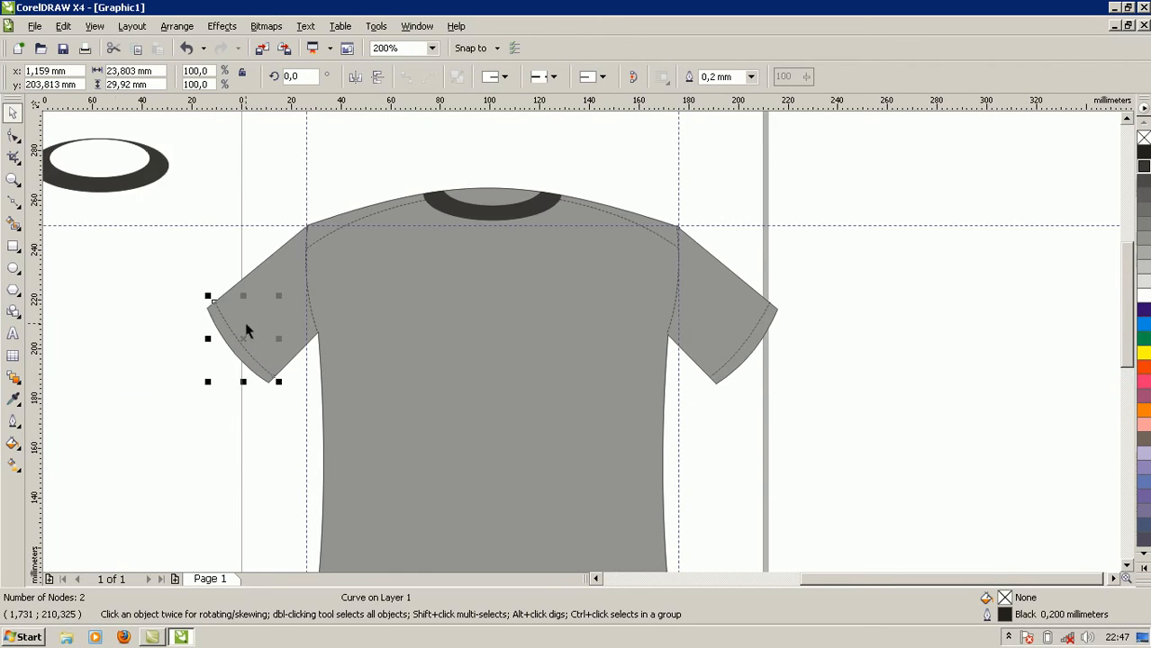
left_click_drag(262, 343, 461, 418)
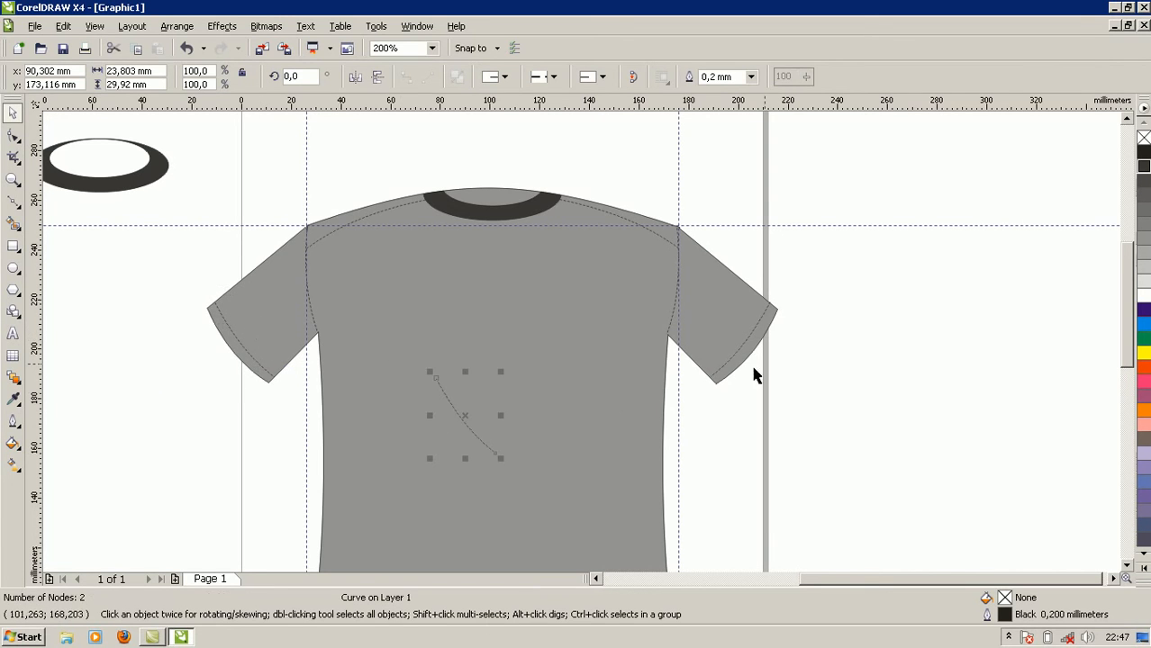
scroll(1129, 351, "down", 4)
scroll(1126, 384, "down", 1)
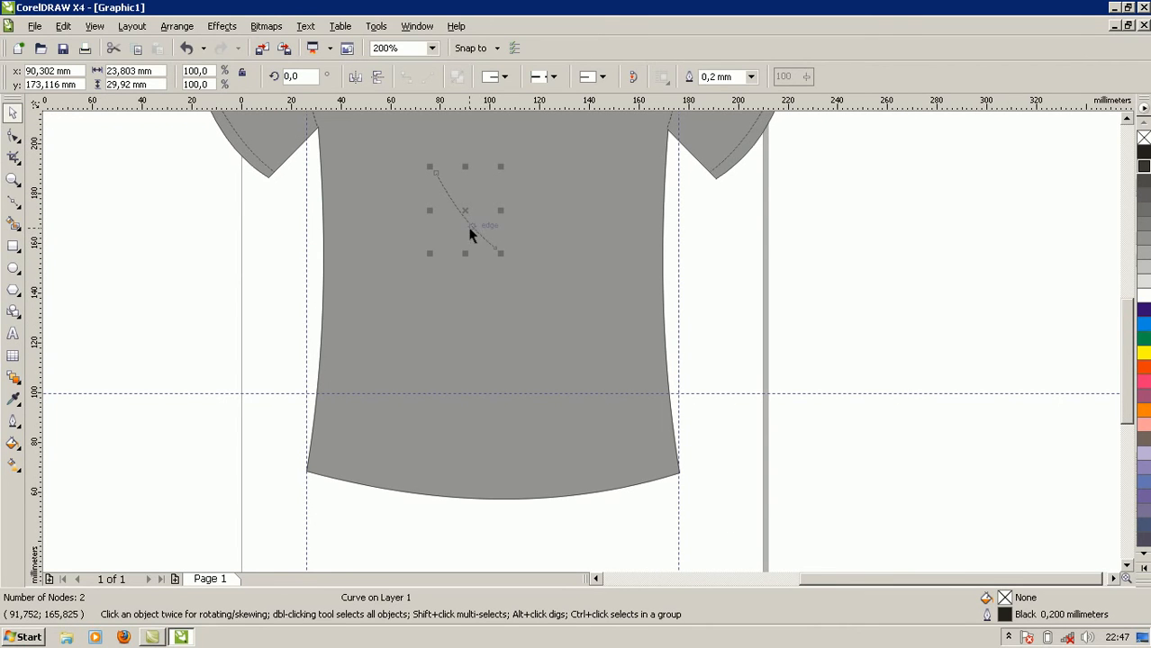
left_click_drag(469, 225, 482, 445)
Step: Rotate the copied line to 50.3° and scale it to 382.7% so it spans the shirt's side edges above the hem
left_click(478, 444)
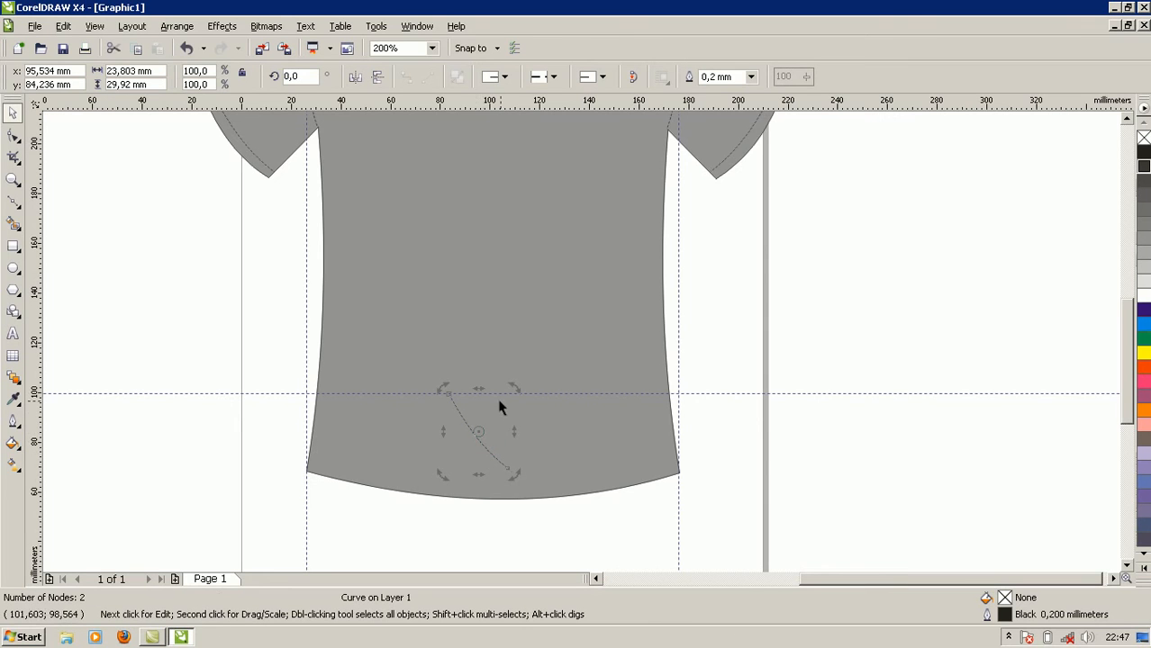
left_click_drag(518, 388, 464, 362)
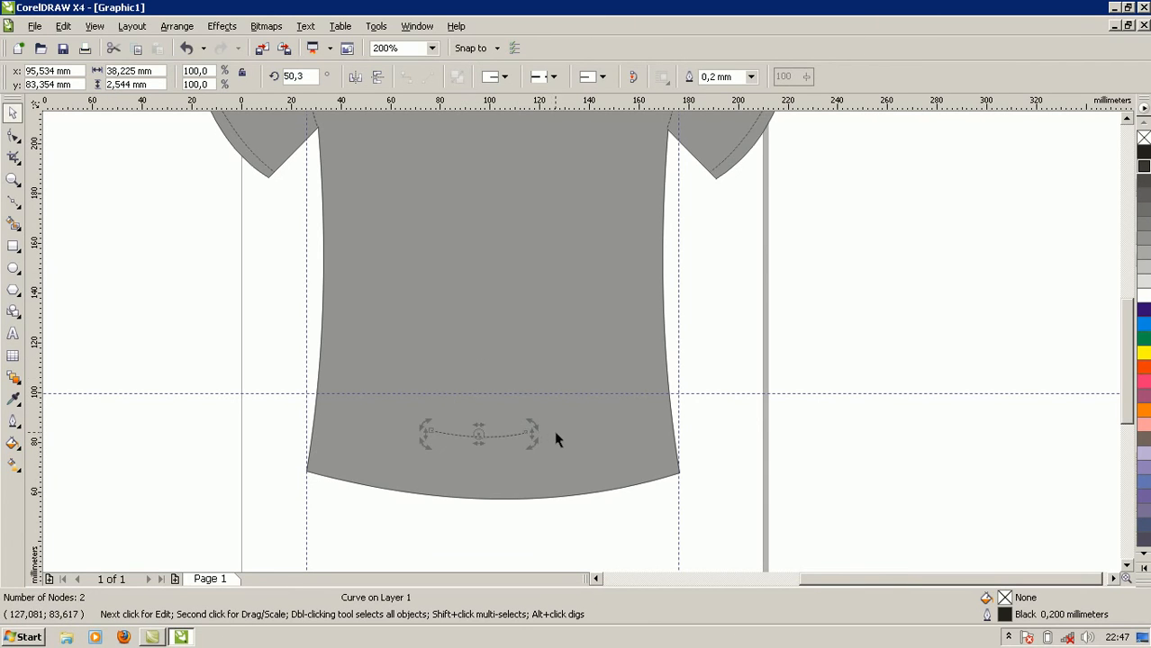
left_click_drag(506, 436, 772, 417)
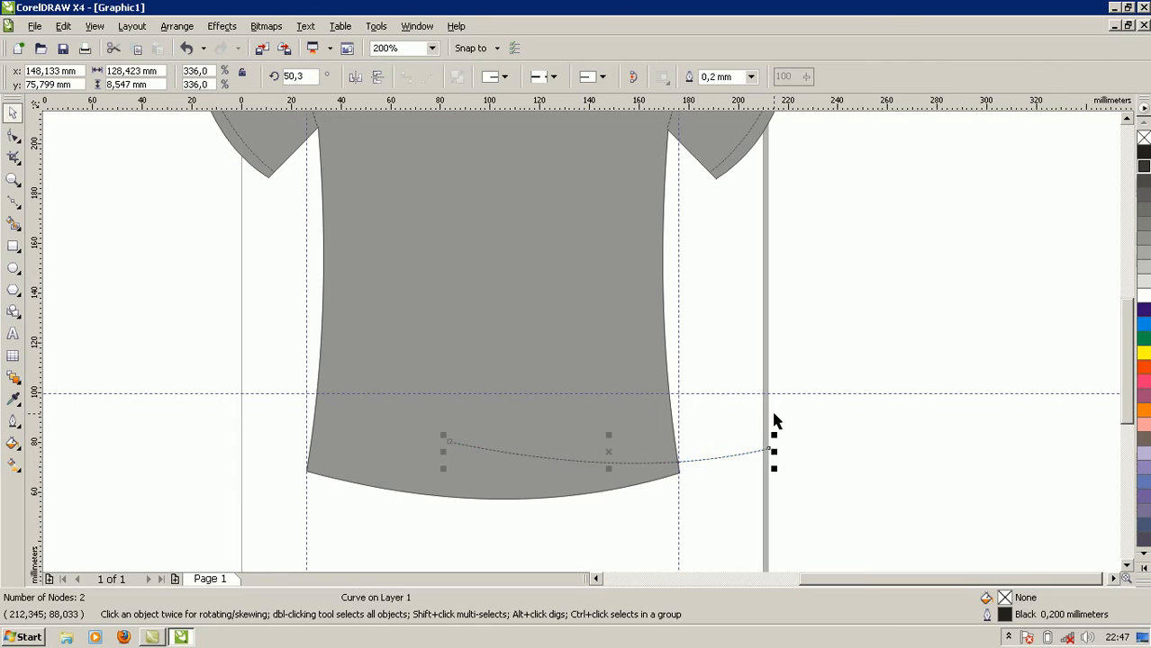
left_click_drag(641, 462, 504, 471)
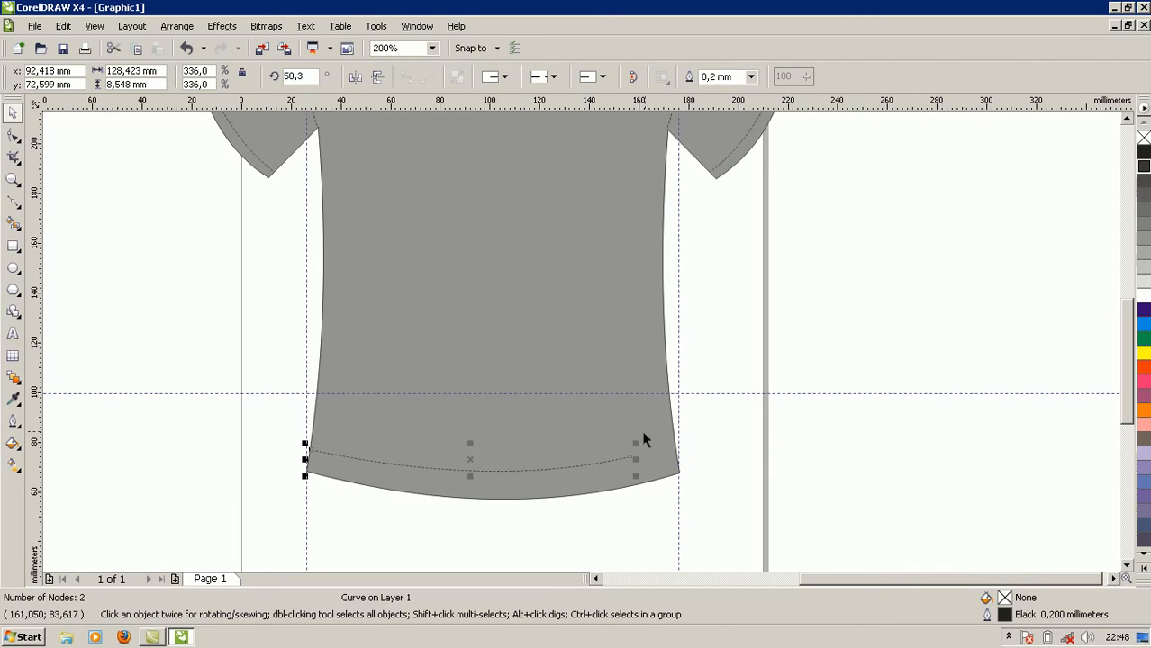
left_click_drag(636, 443, 678, 437)
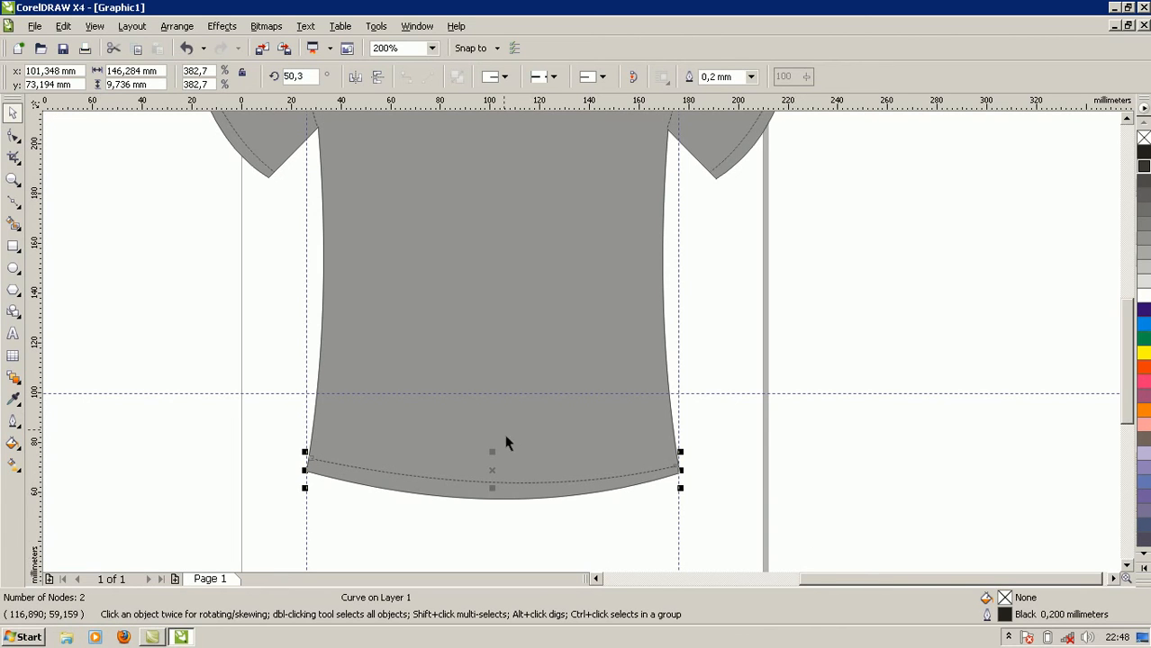
Step: Rotate the dashed hem line slightly to 50.8° to follow the bottom edge
left_click(527, 485)
left_click_drag(681, 453, 681, 456)
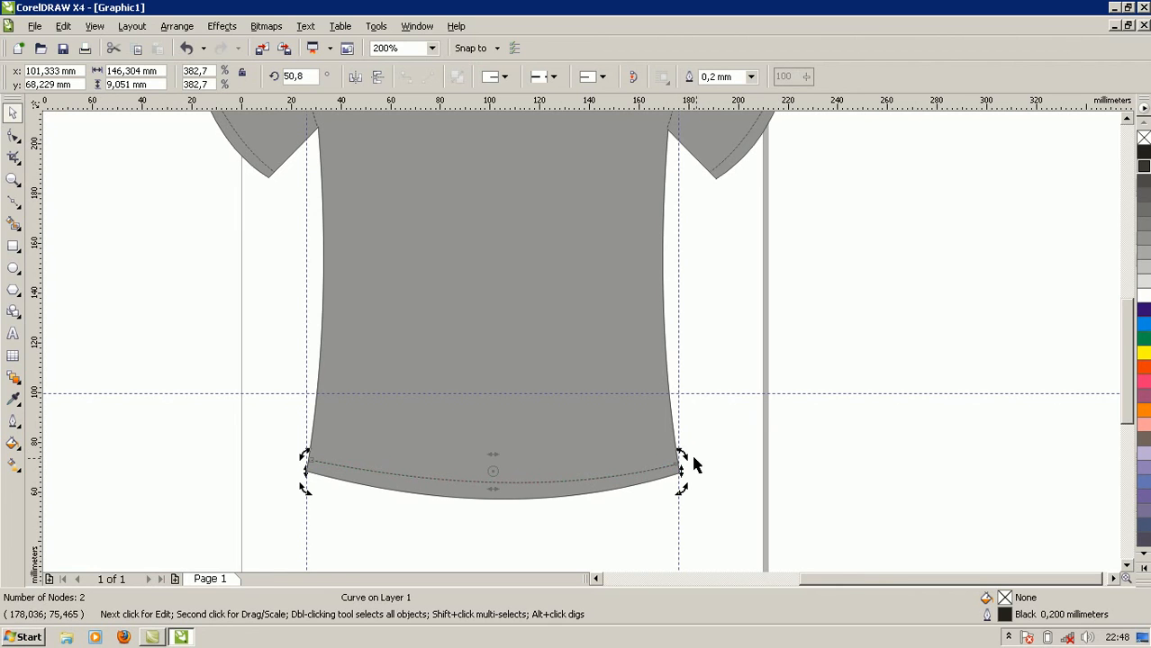
left_click(607, 476)
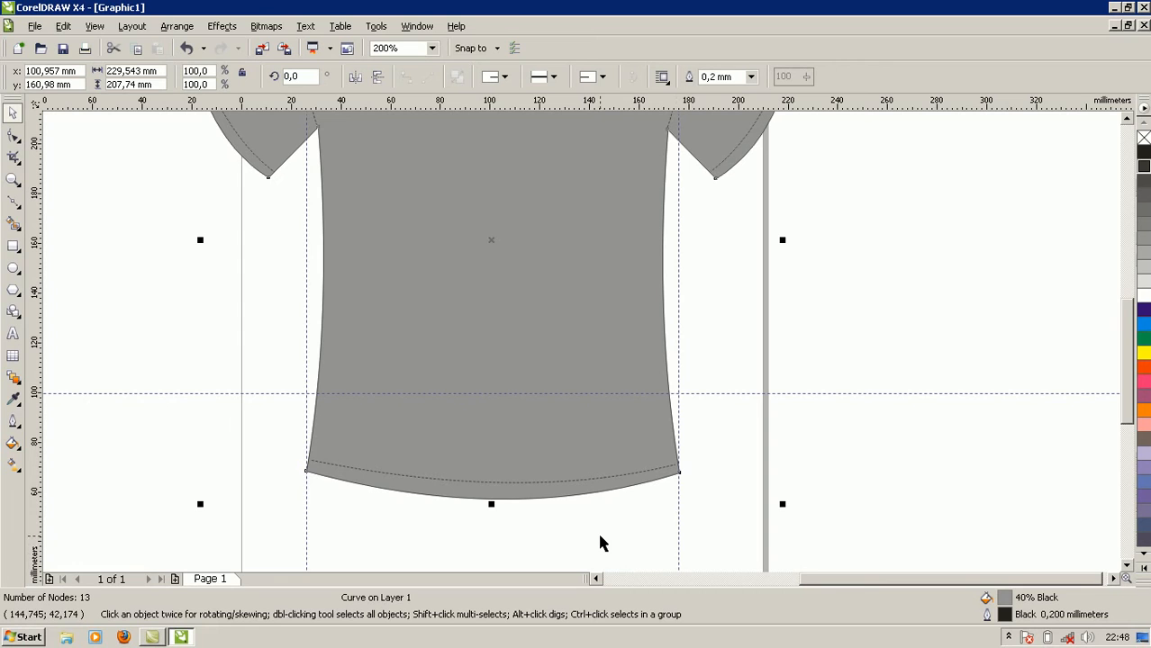
Step: Try to level the dashed hem line further by rotating it to 51.5°
left_click(575, 476)
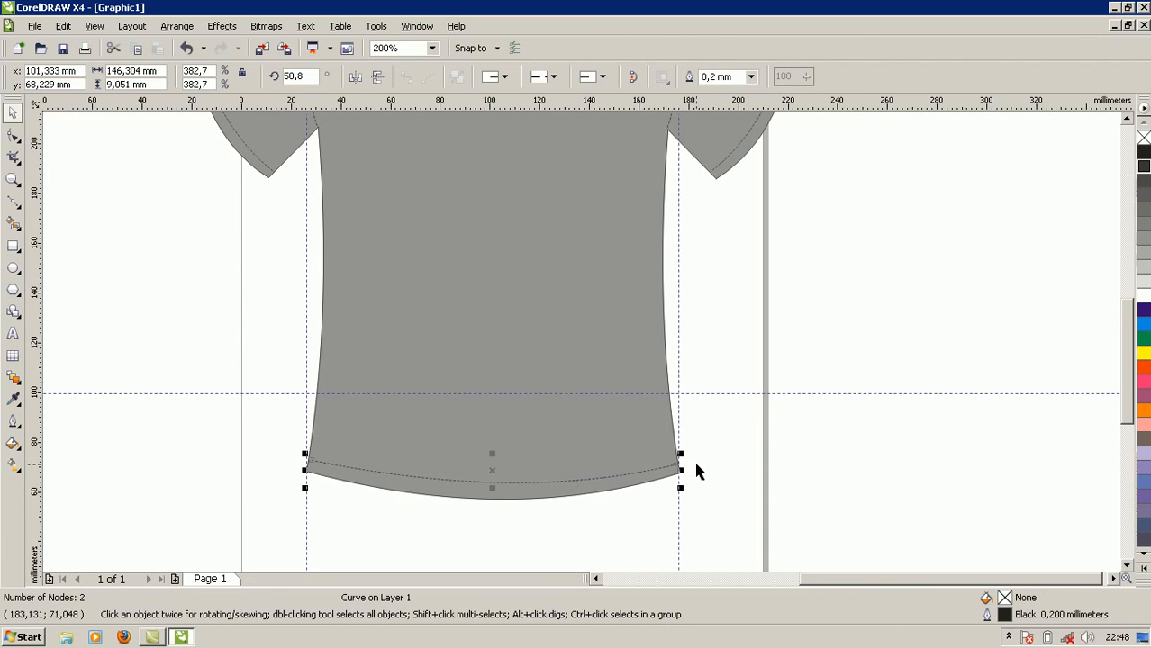
left_click(578, 478)
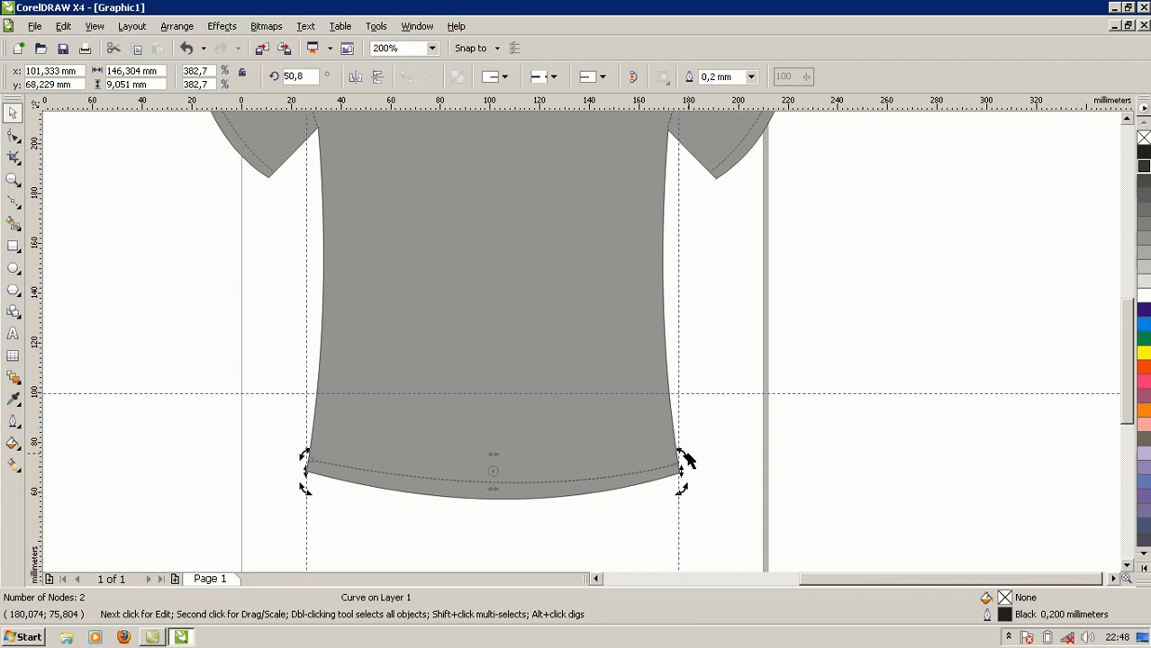
left_click_drag(685, 456, 683, 456)
left_click(683, 457)
scroll(664, 478, "up", 1)
left_click_drag(616, 309, 616, 310)
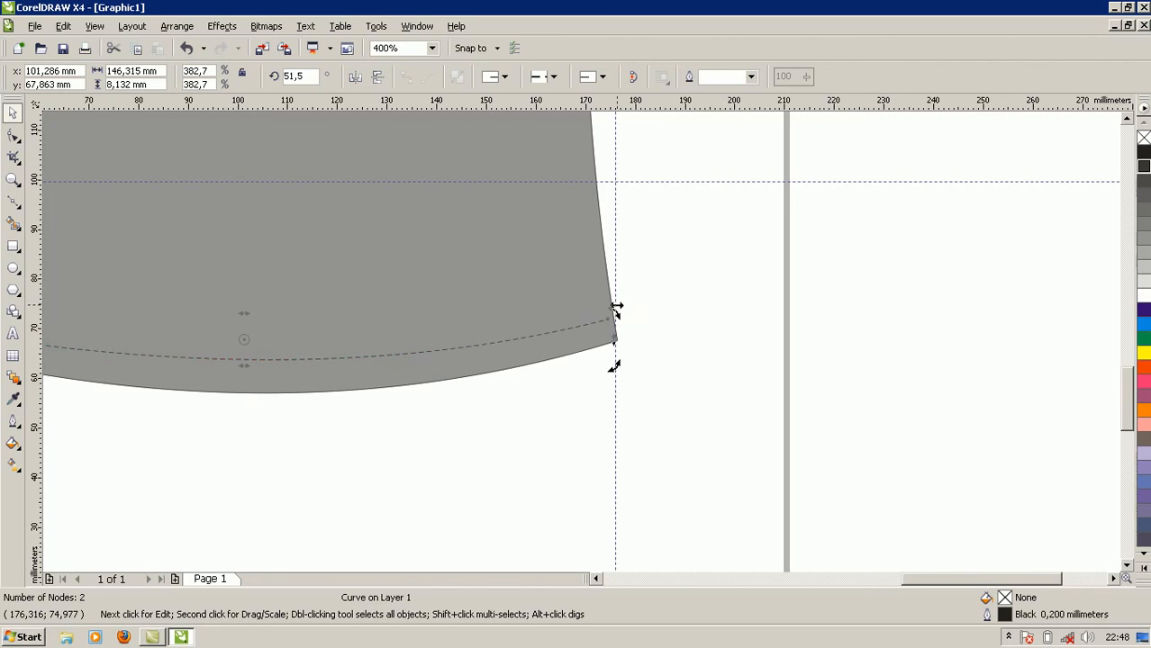
left_click(529, 431)
scroll(529, 437, "down", 1)
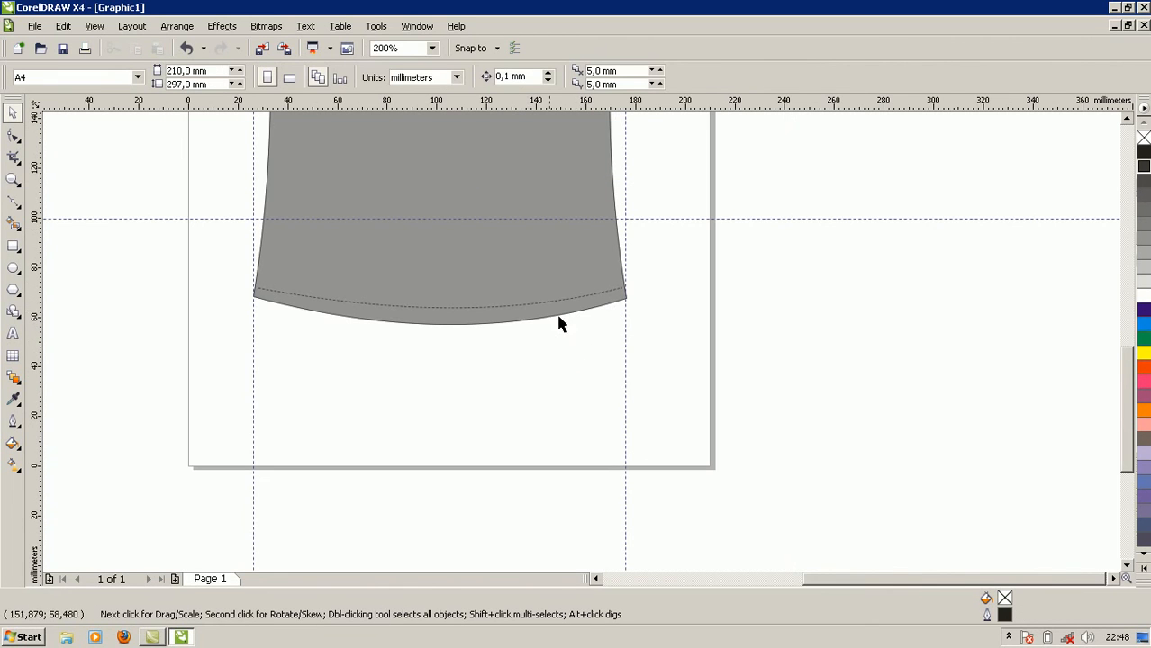
left_click(317, 273)
left_click(530, 370)
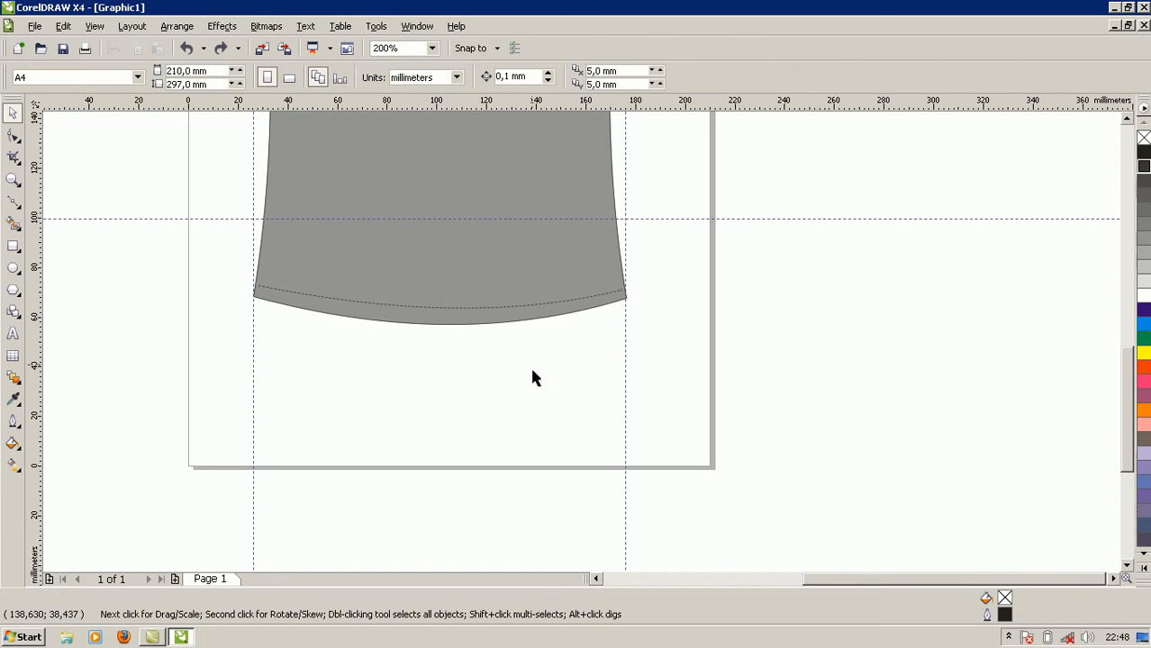
Step: Move the hem line's right end node up about 1.8 mm onto the shirt's right side edge, level with the left end
left_click(488, 311)
left_click(14, 139)
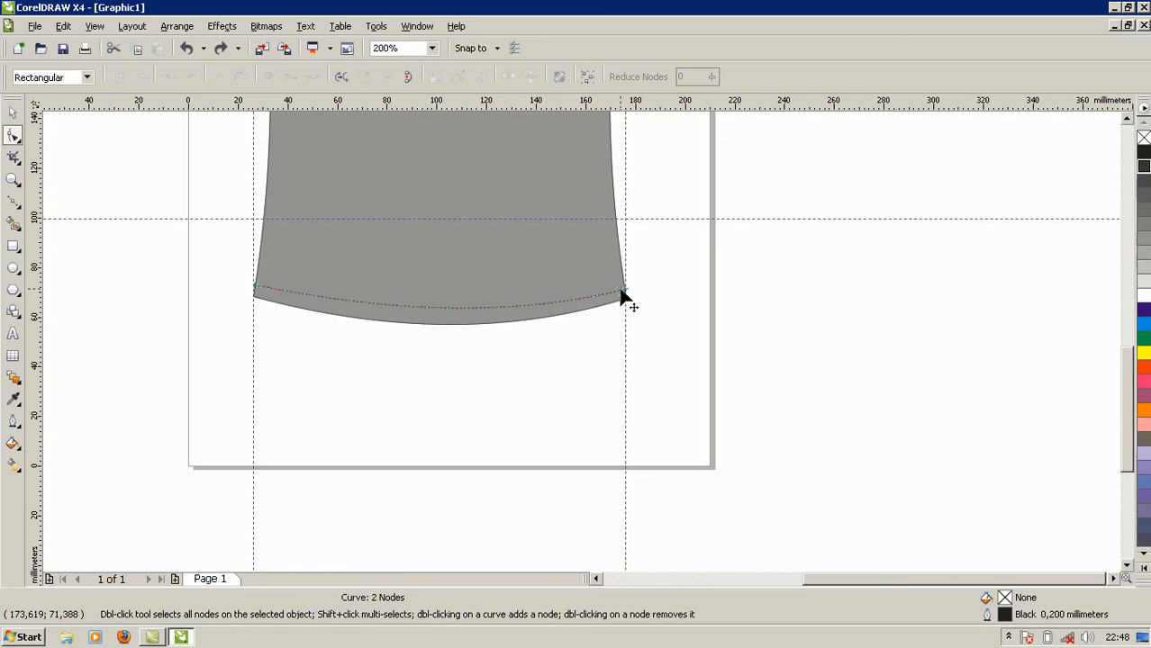
scroll(621, 297, "up", 1)
left_click(584, 346)
left_click_drag(586, 345, 588, 334)
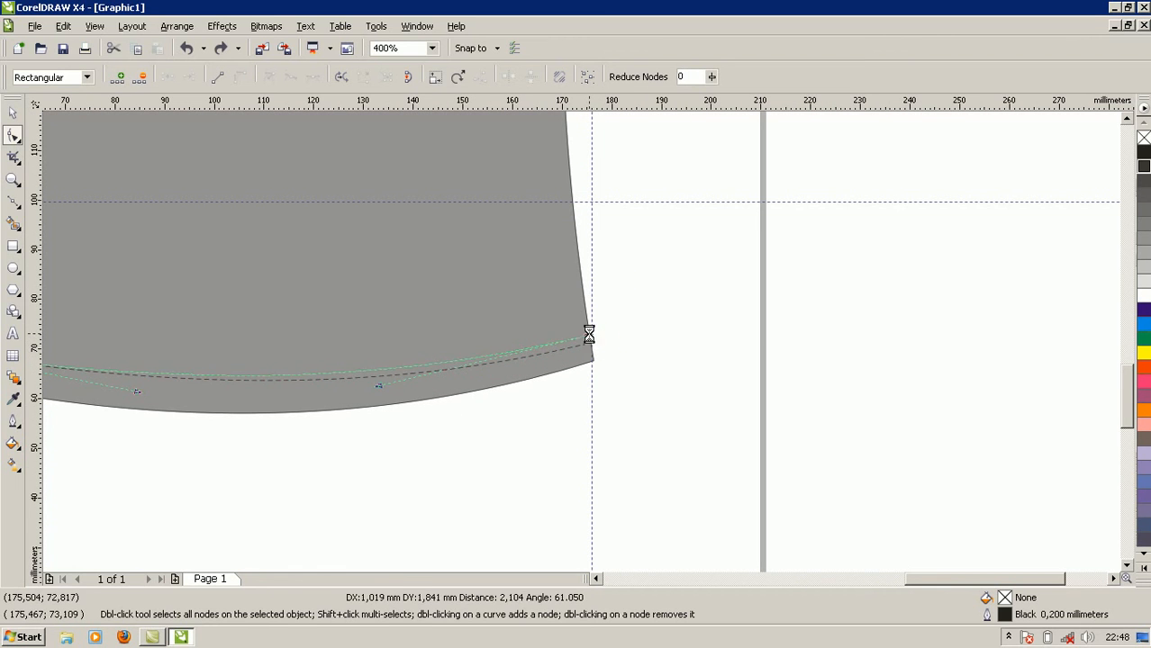
left_click(459, 446)
scroll(581, 342, "down", 1)
scroll(583, 342, "up", 1)
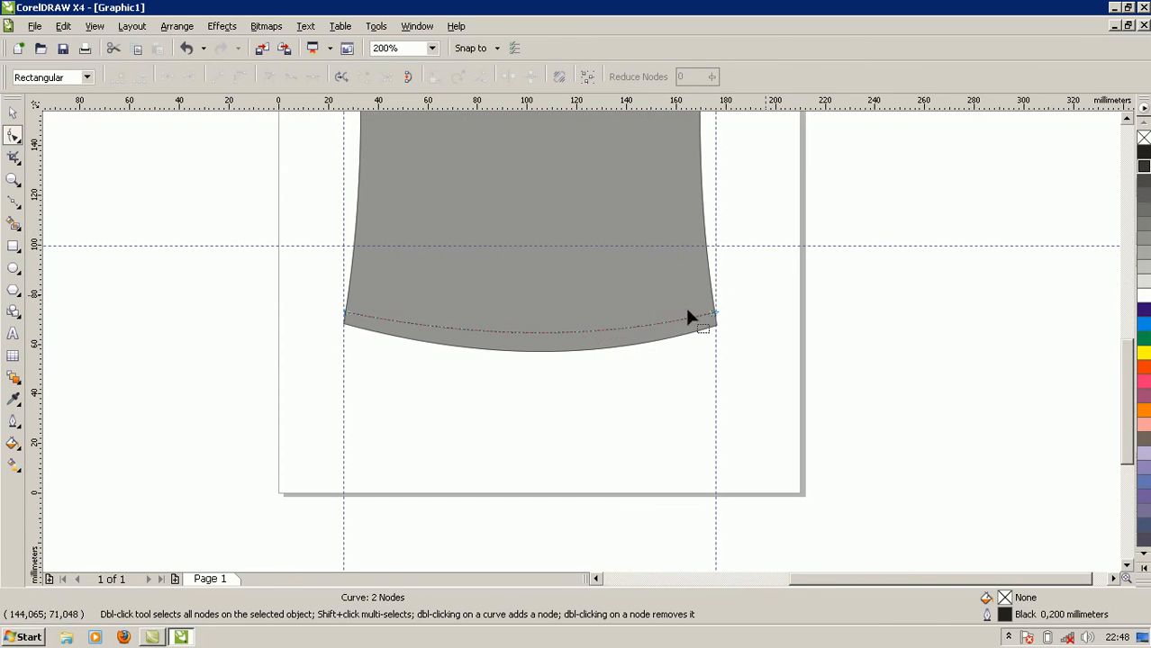
Step: Delete the leftover grey square and the spare dark collar ring lying outside the page beside the shirt
left_click_drag(1133, 423, 1109, 358)
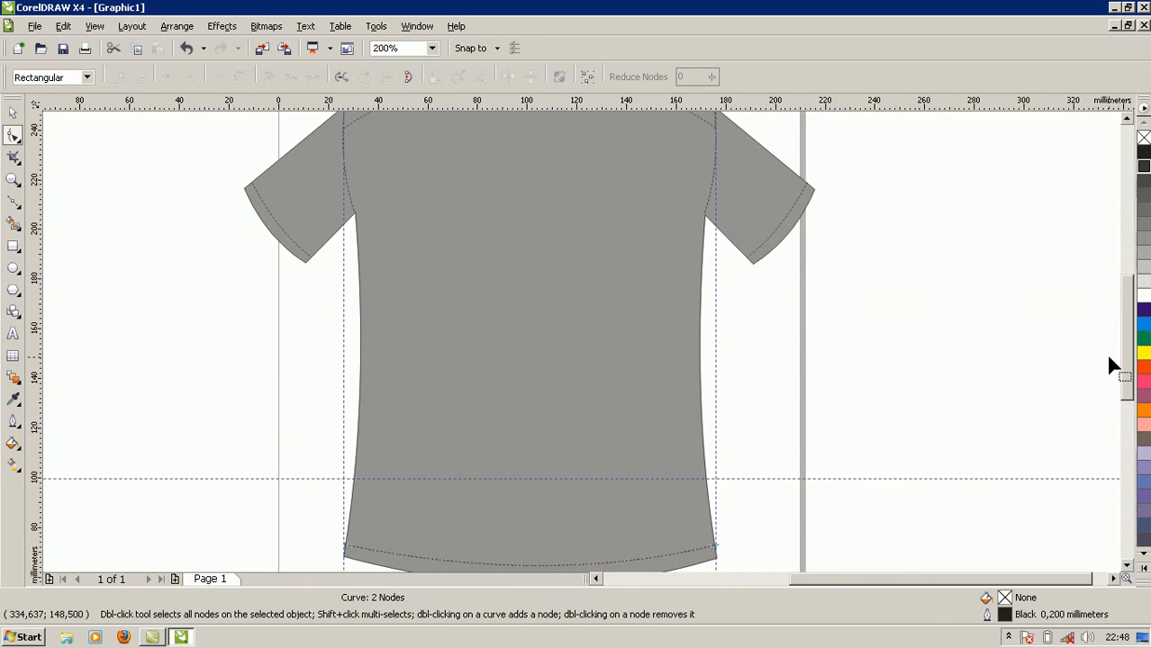
scroll(838, 428, "down", 1)
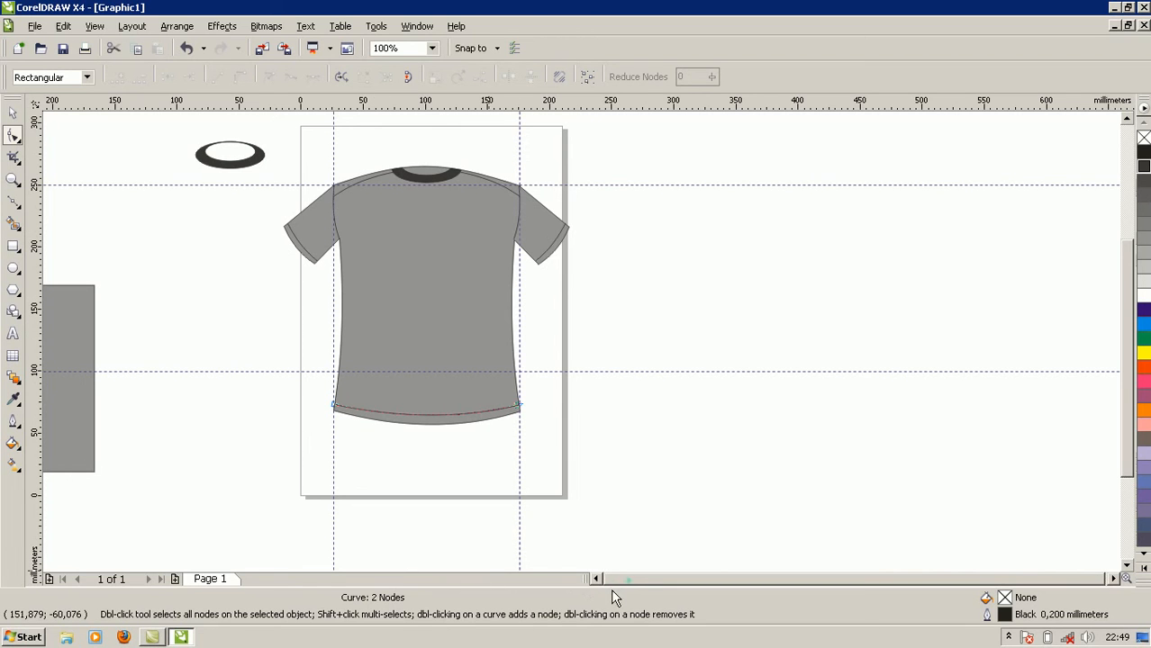
left_click(78, 353)
left_click(12, 111)
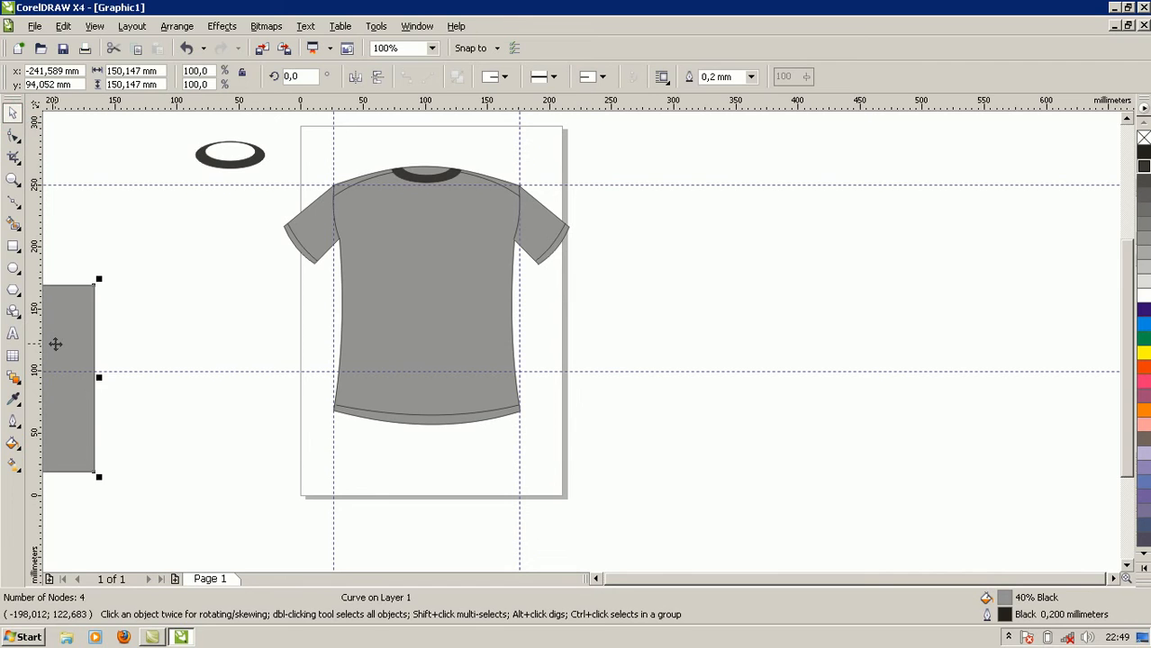
key("Delete")
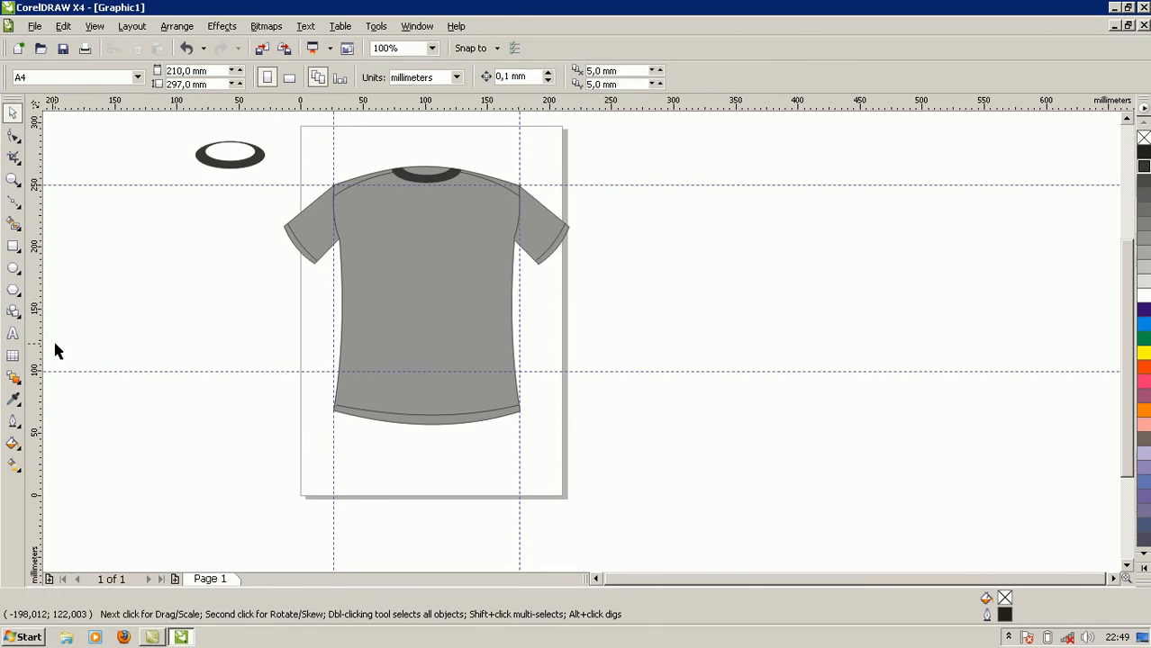
left_click(228, 154)
key("Delete")
Step: Delete all four guidelines, the two horizontal and the two vertical ones, running across the shirt
left_click(219, 184)
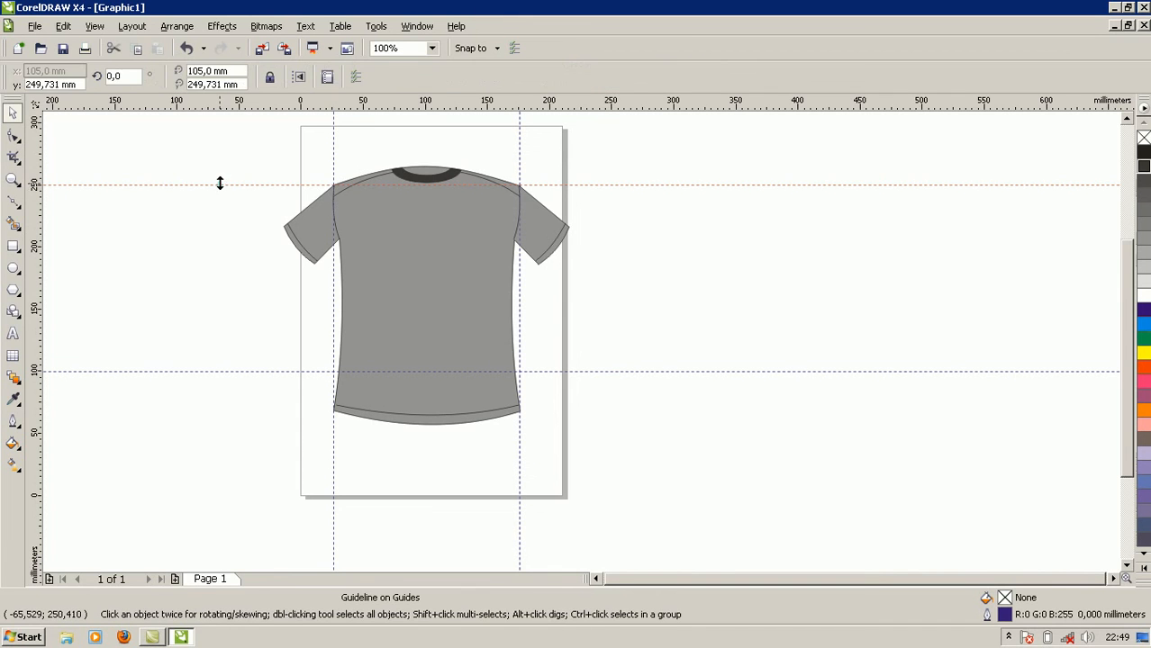
key("Delete")
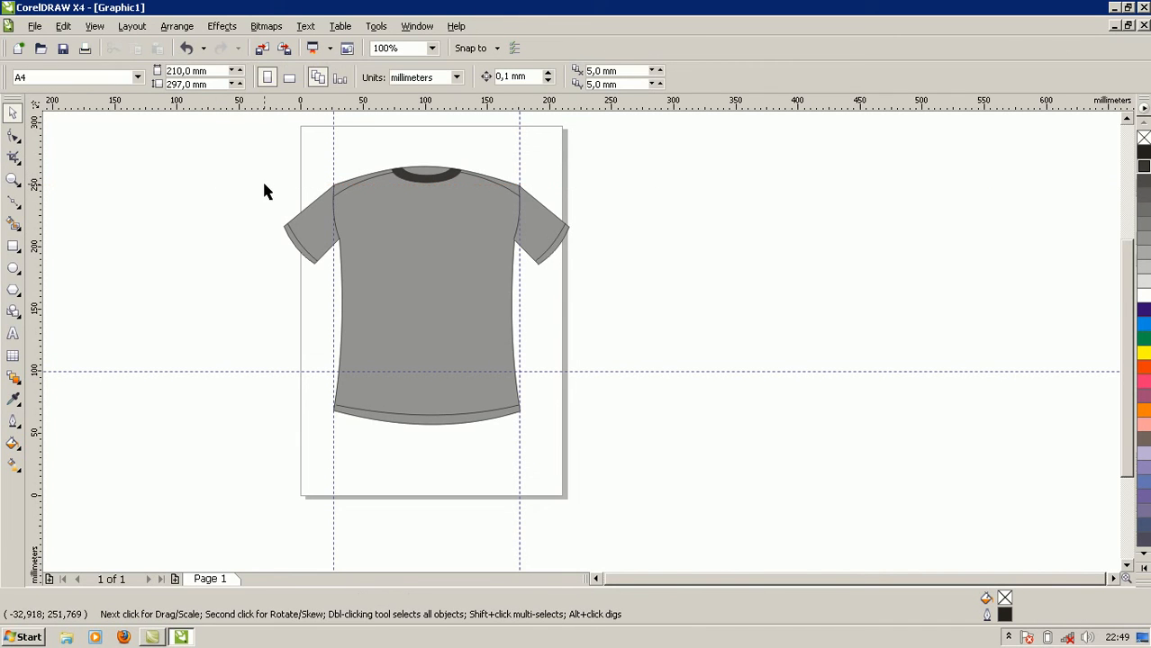
left_click(334, 146)
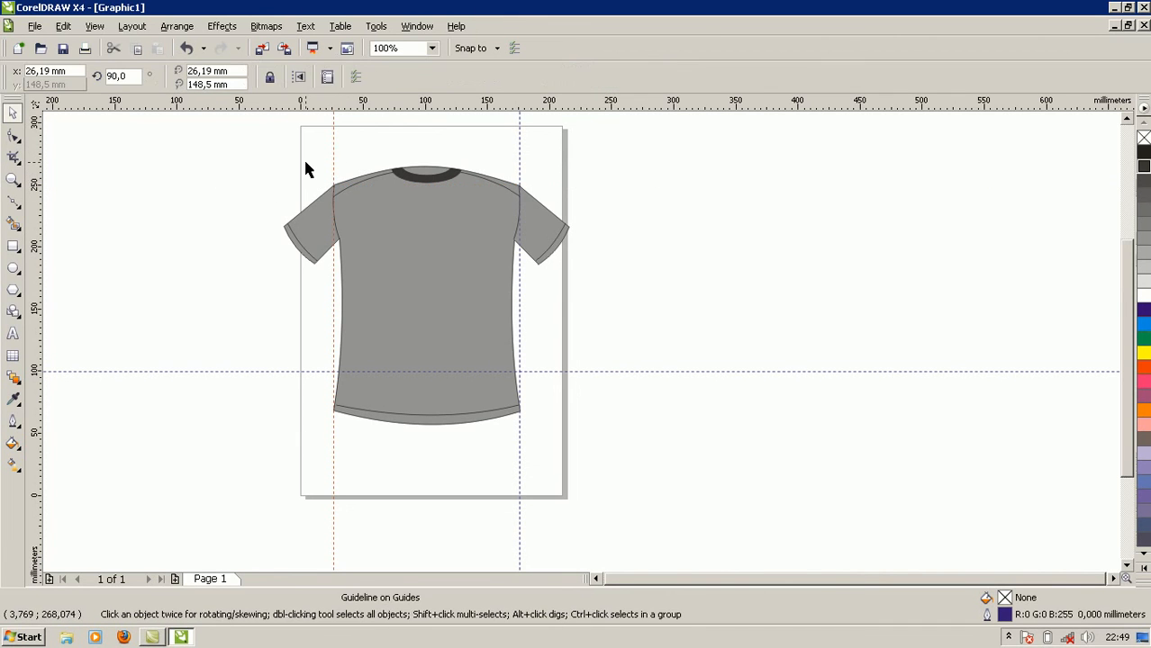
key("Delete")
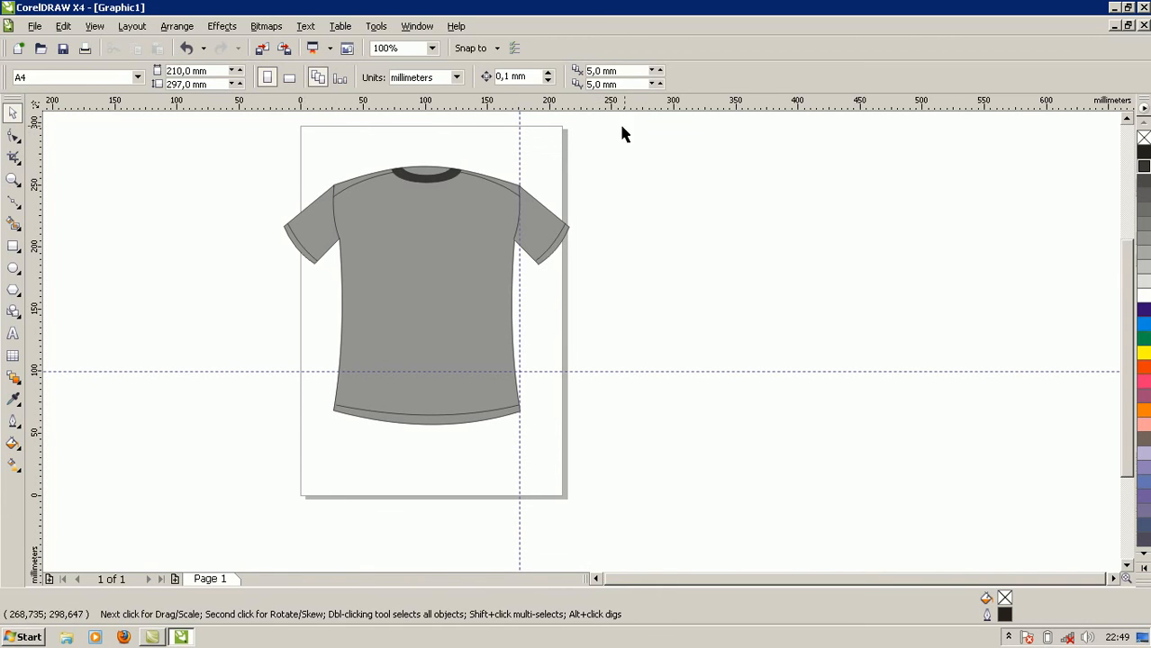
left_click(520, 157)
key("Delete")
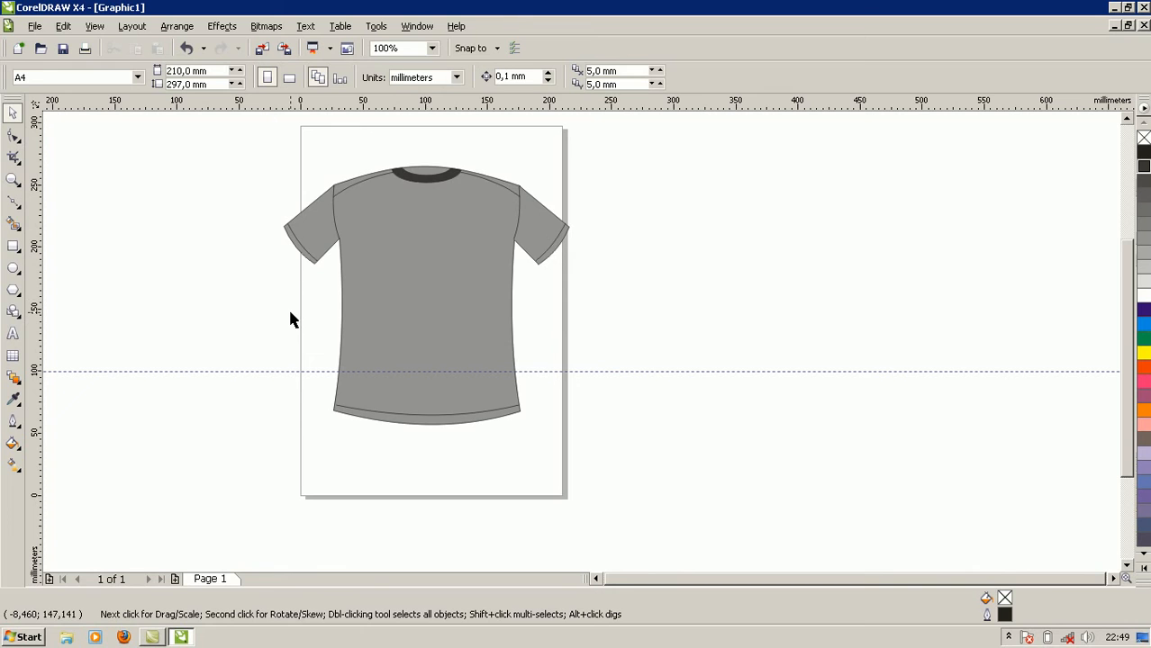
left_click(169, 372)
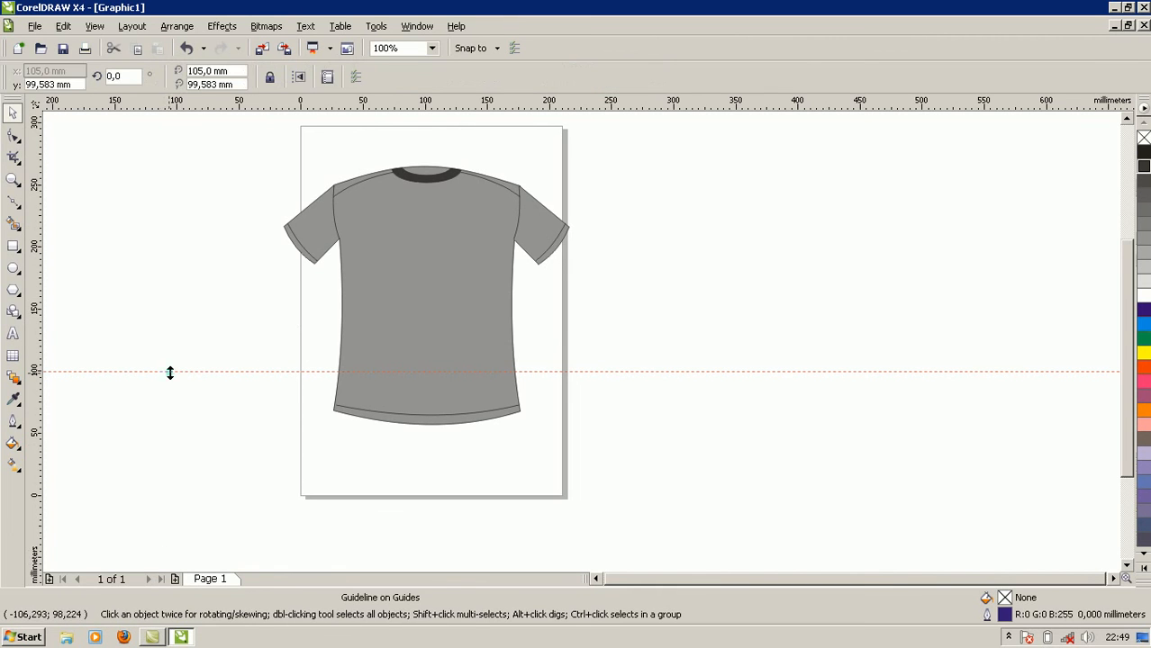
key("Delete")
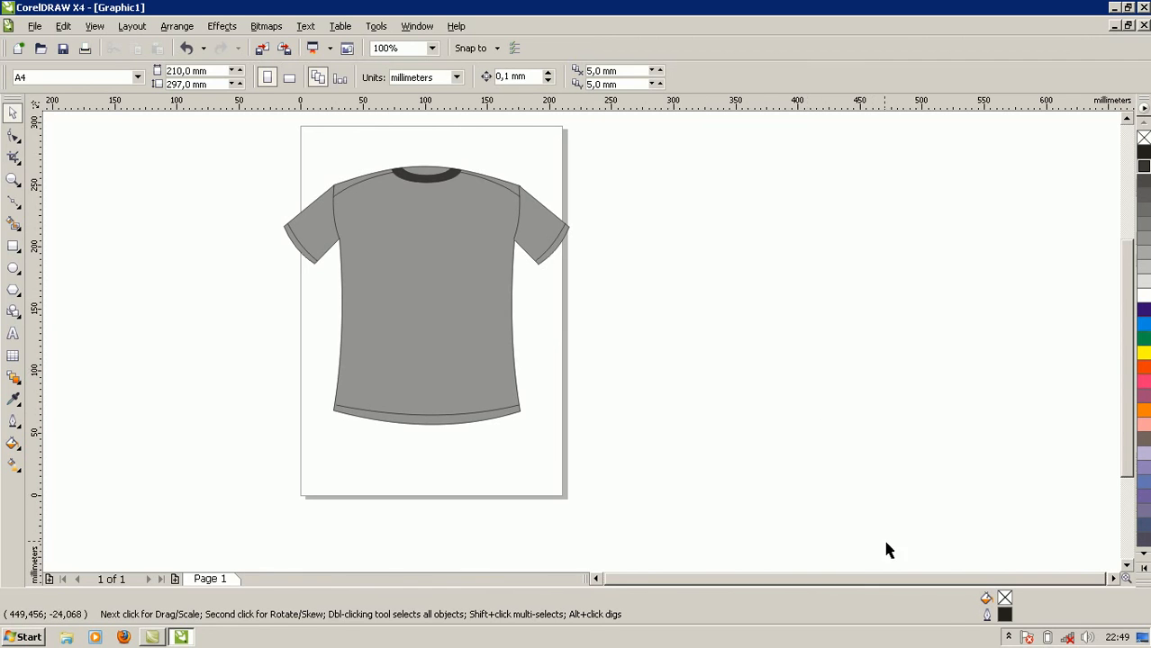
left_click(1009, 639)
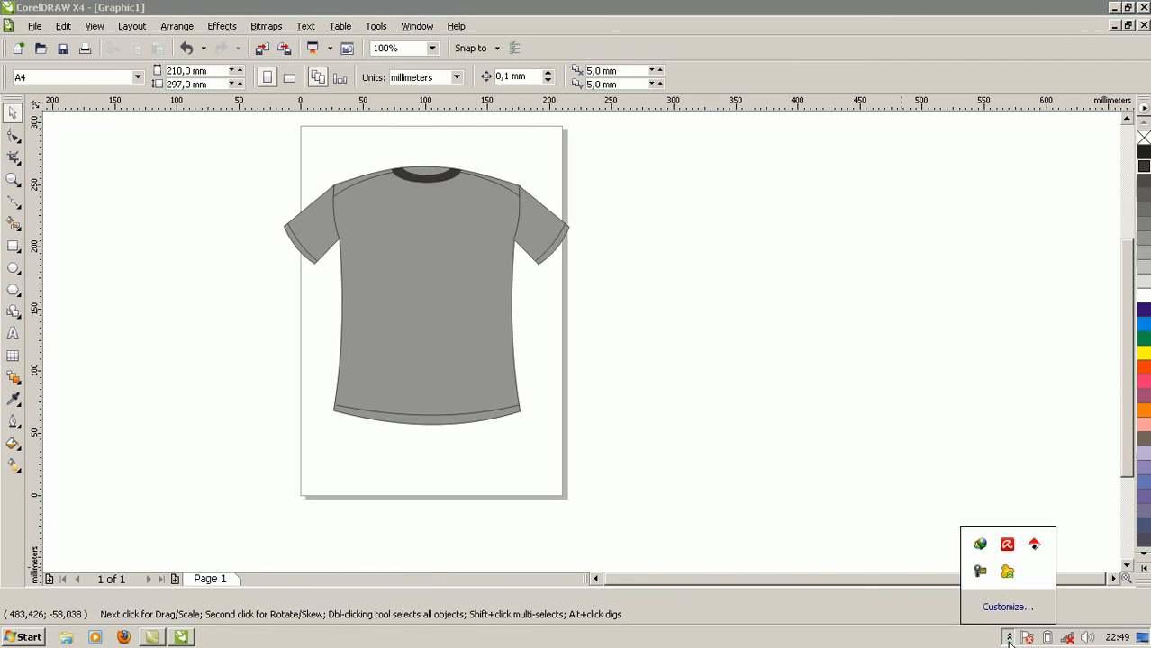
left_click(978, 572)
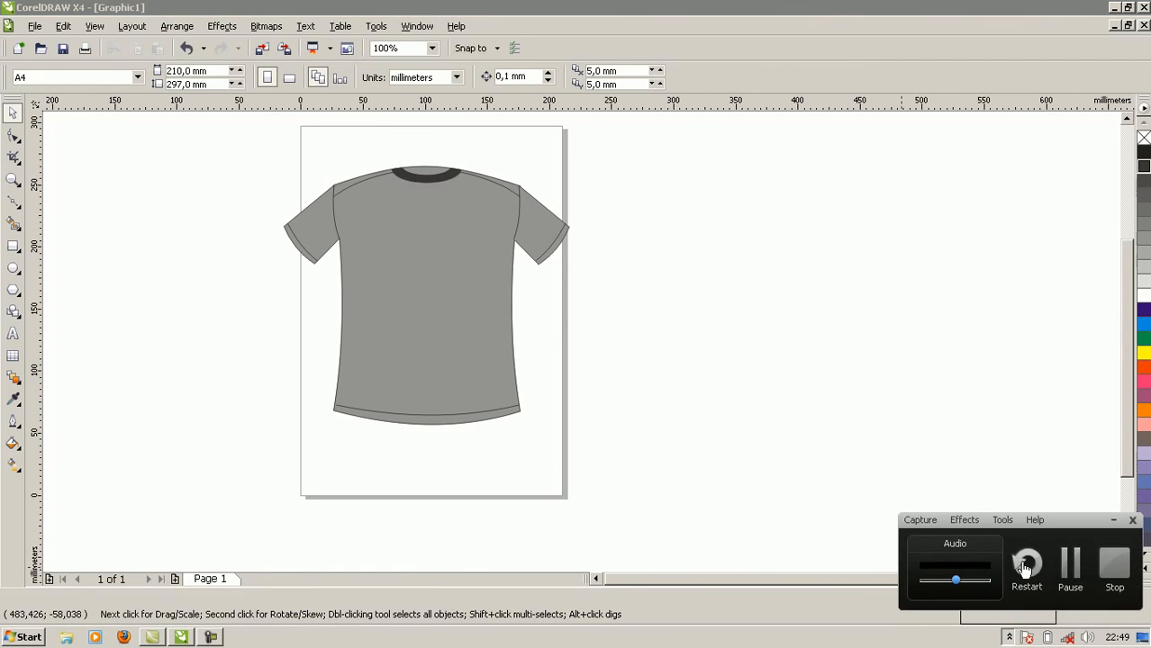